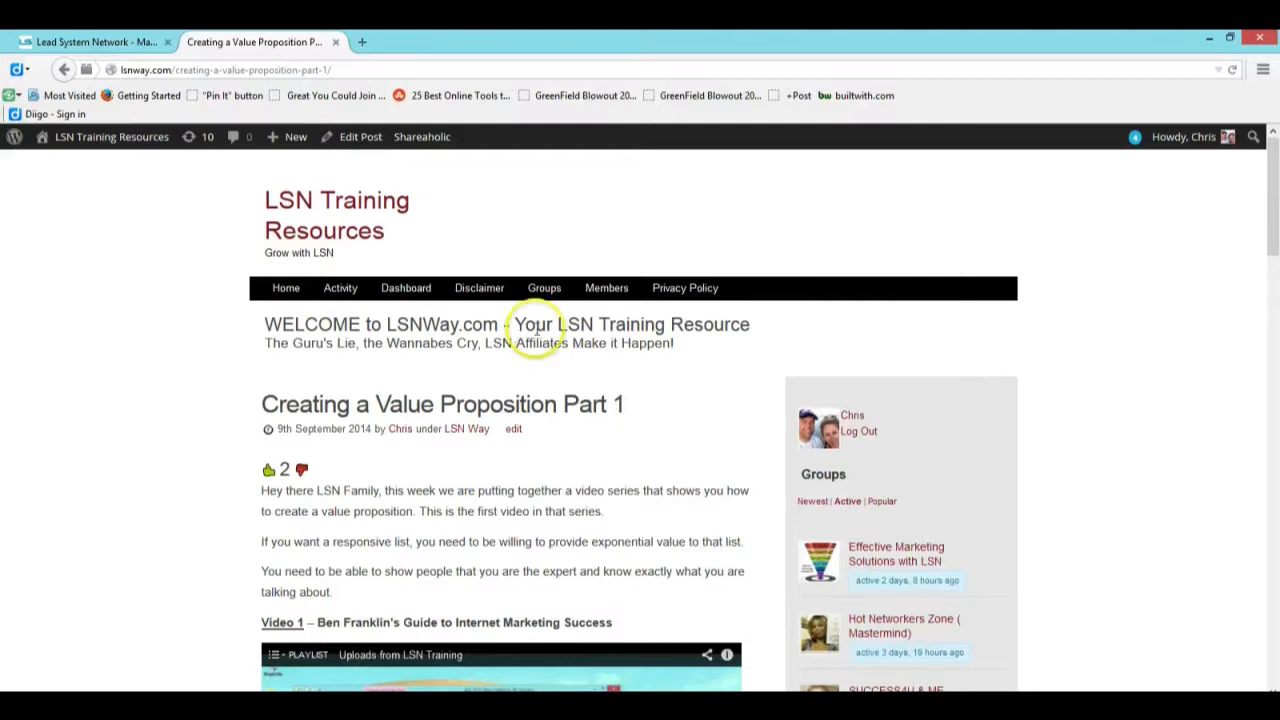
# Examine the "Creating a Value Proposition Part 1" post, including its video, graphics, ebook and audio links
pyautogui.scroll(-8, 651, 363)
pyautogui.scroll(8, 655, 368)
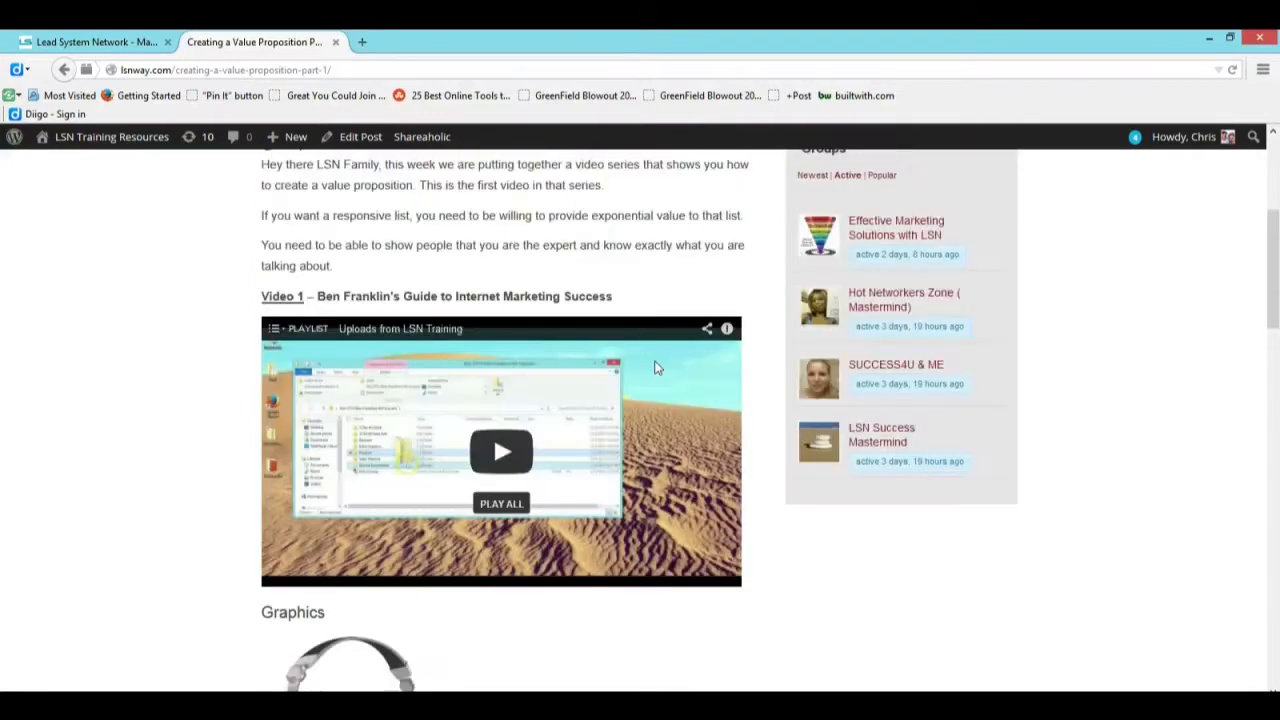
pyautogui.scroll(-8, 655, 370)
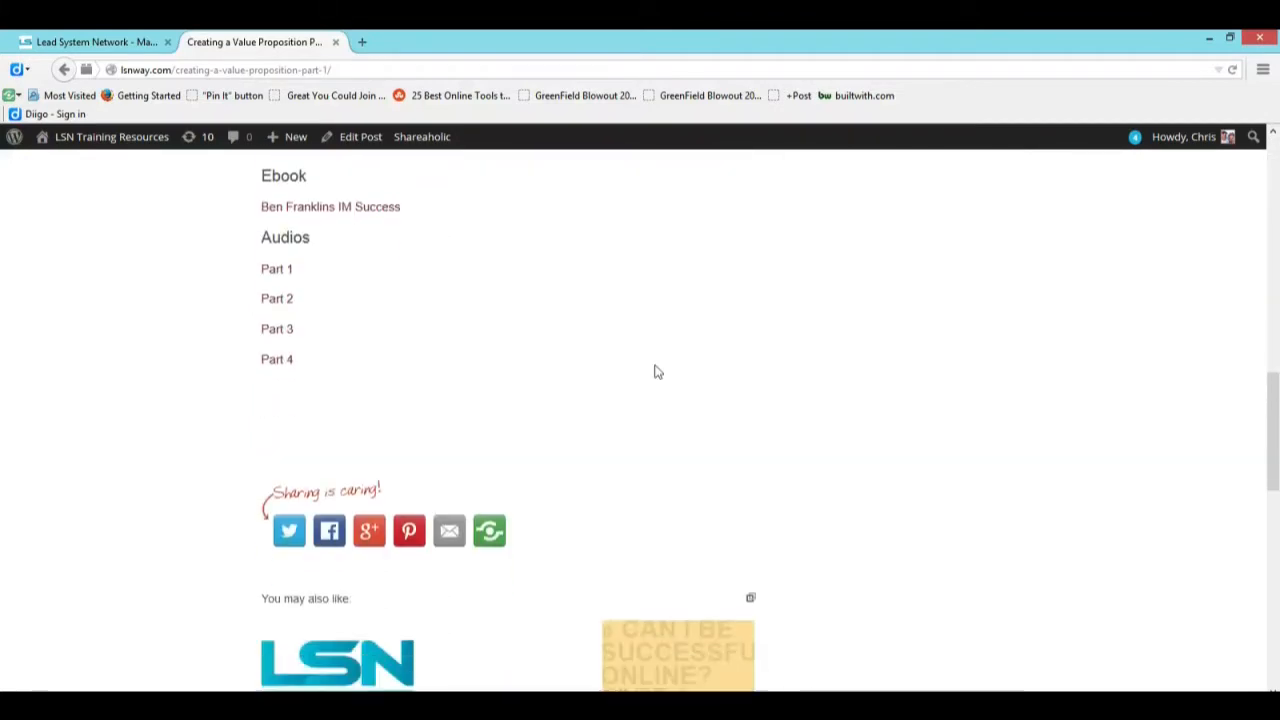
pyautogui.scroll(10, 655, 370)
pyautogui.scroll(-3, 655, 373)
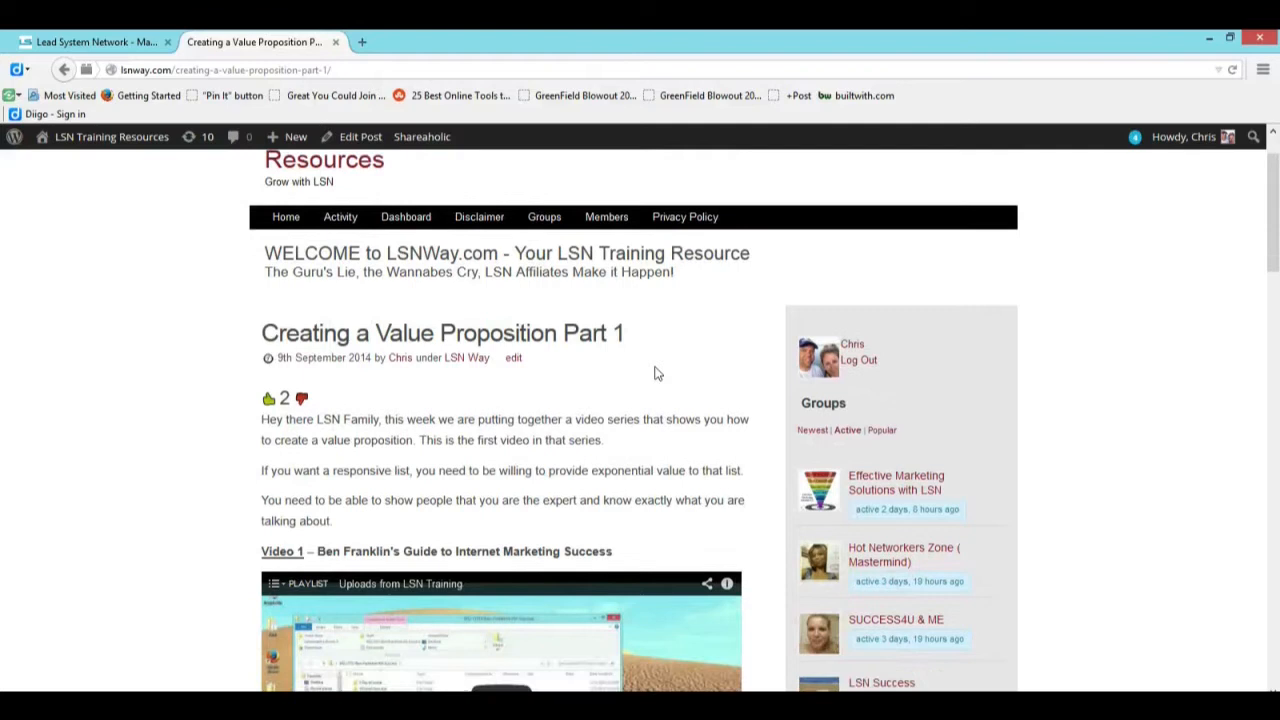
pyautogui.scroll(-4, 670, 458)
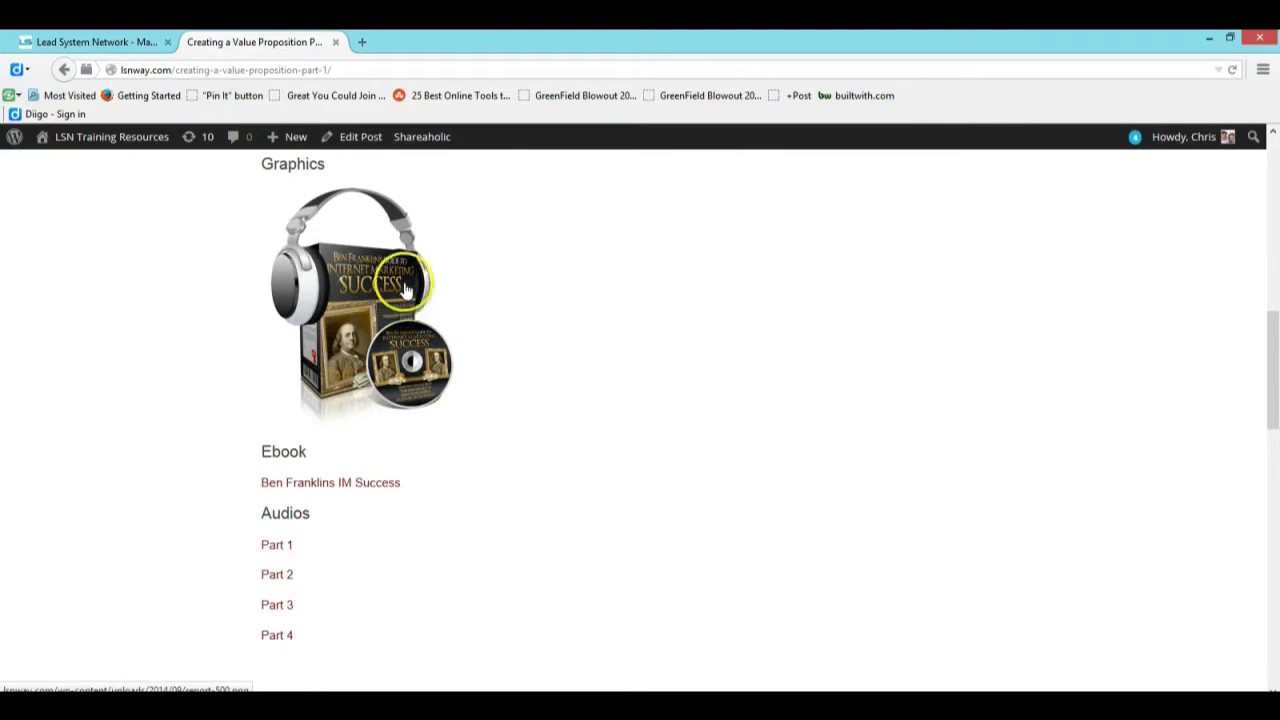
pyautogui.scroll(-2, 380, 295)
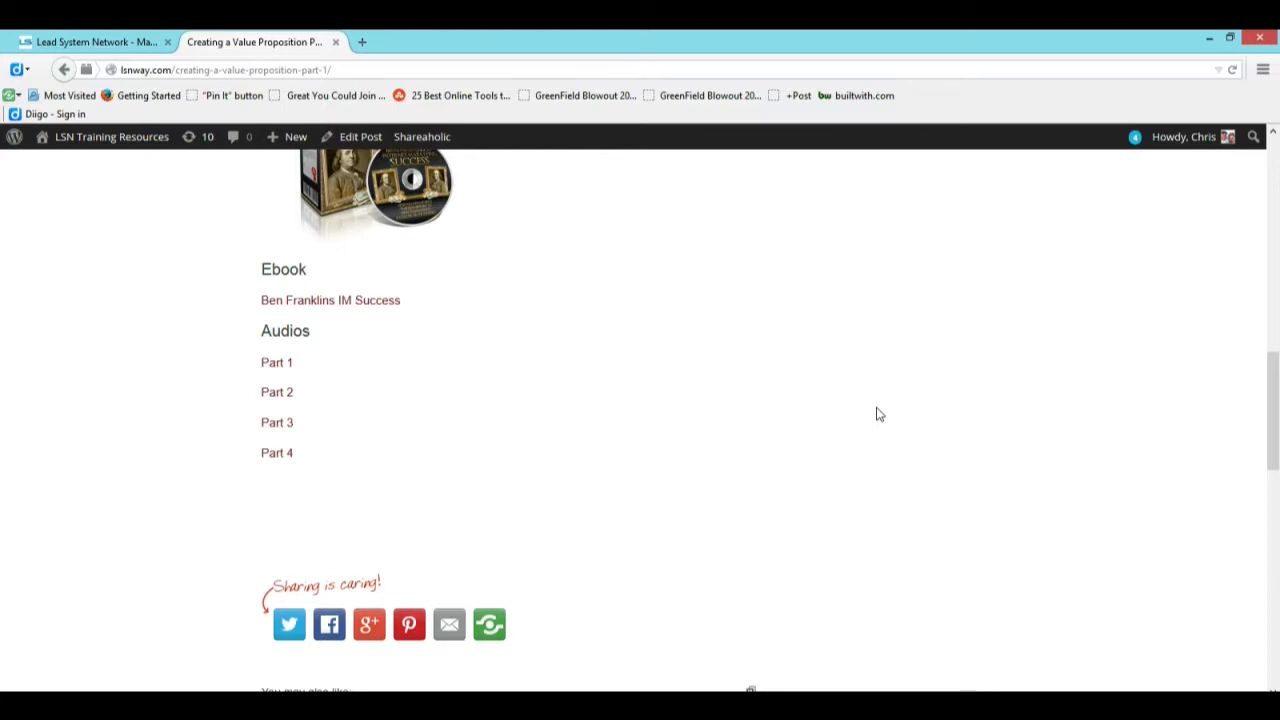
# Switch to the Lead System Network site and create a totally blank landing page from the sales funnels' Landing Page Wizard
pyautogui.click(780, 209)
pyautogui.click(70, 42)
pyautogui.click(198, 543)
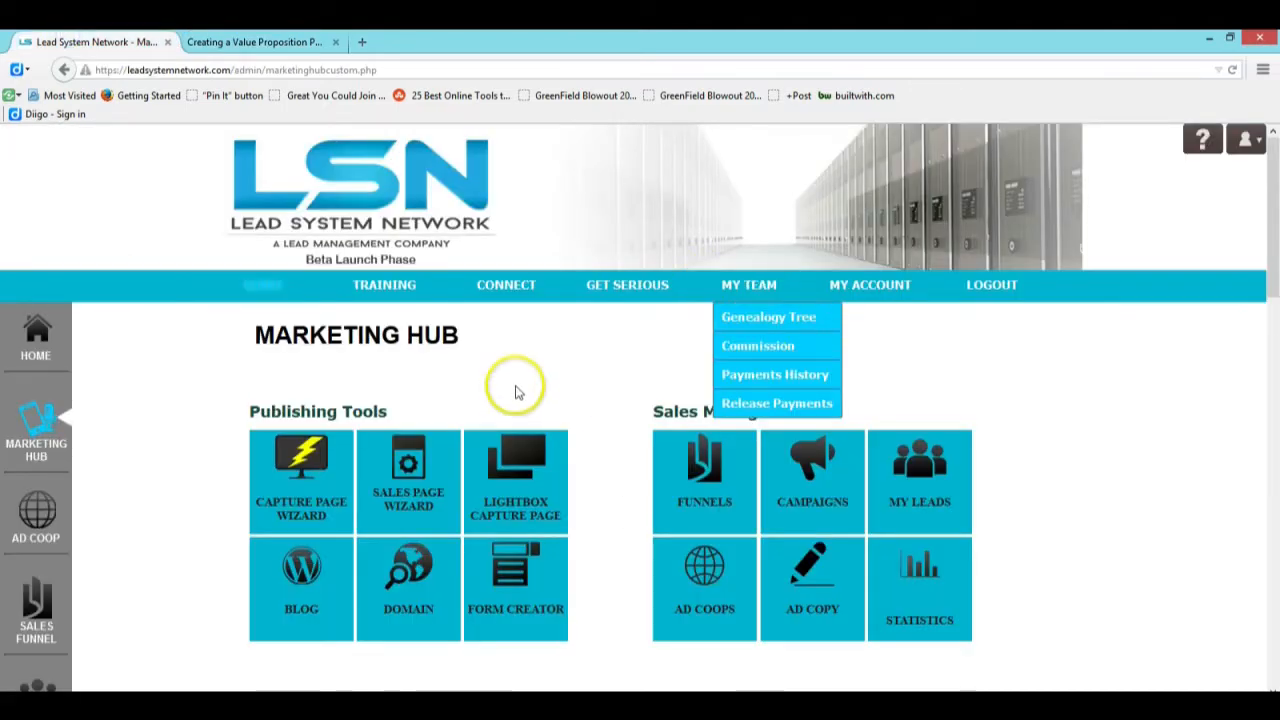
pyautogui.click(720, 472)
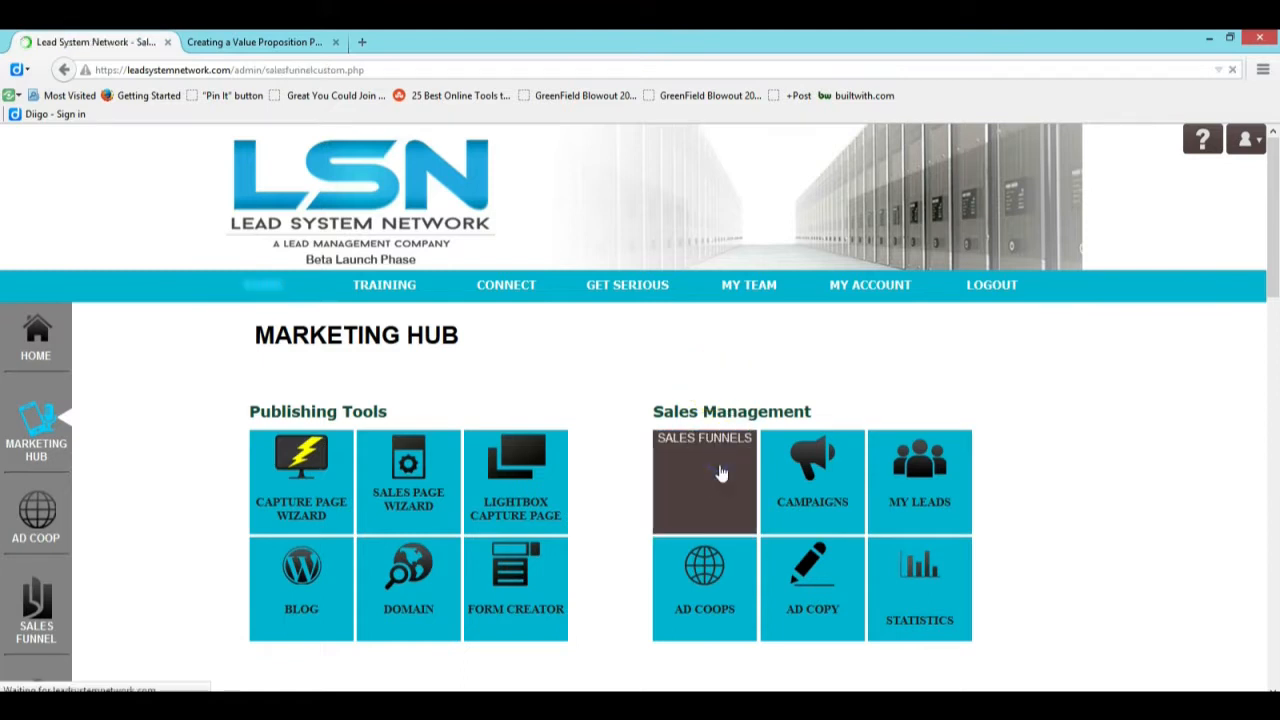
pyautogui.scroll(-3, 605, 480)
pyautogui.click(500, 434)
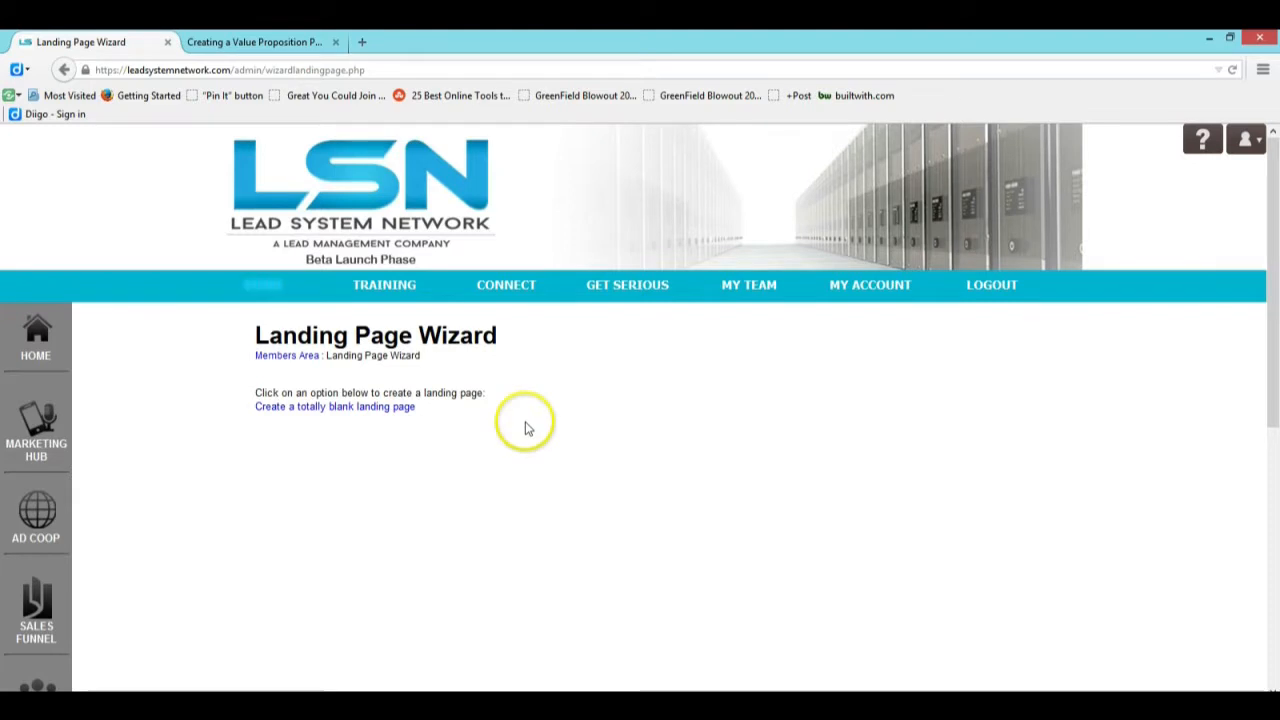
pyautogui.click(366, 405)
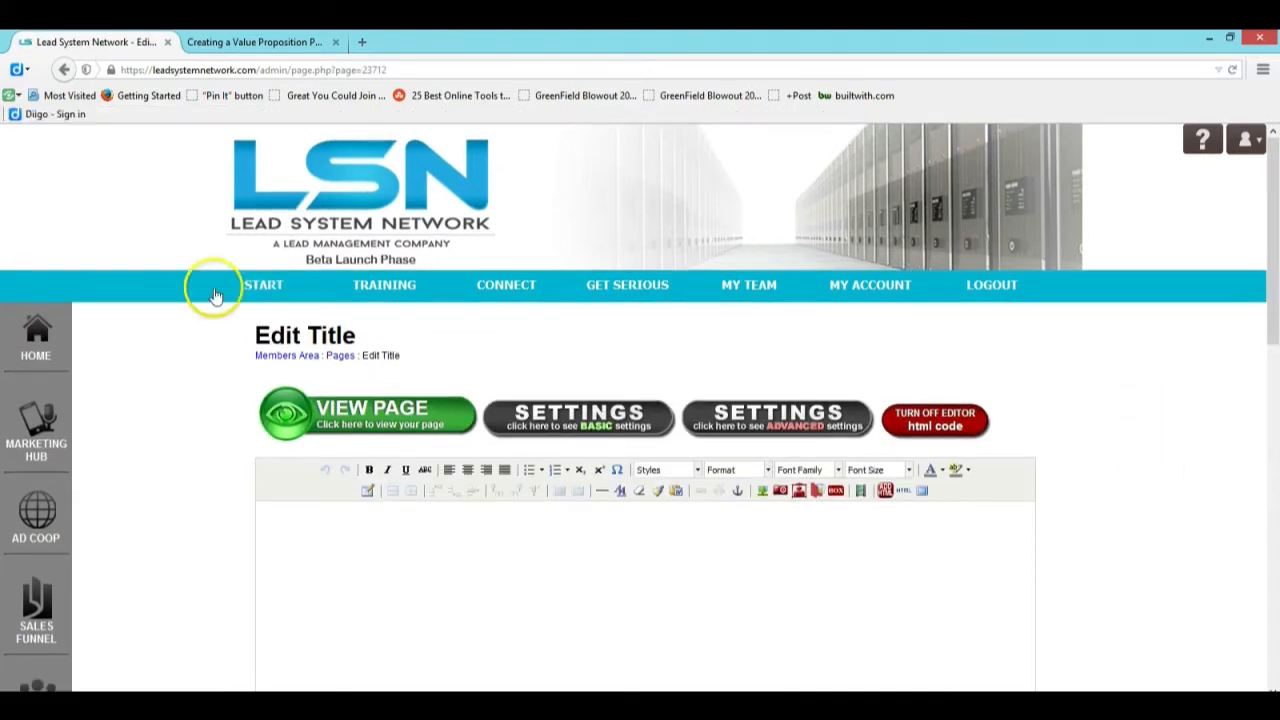
# Open the new page's basic settings and set its title to "Thanks"
pyautogui.click(665, 528)
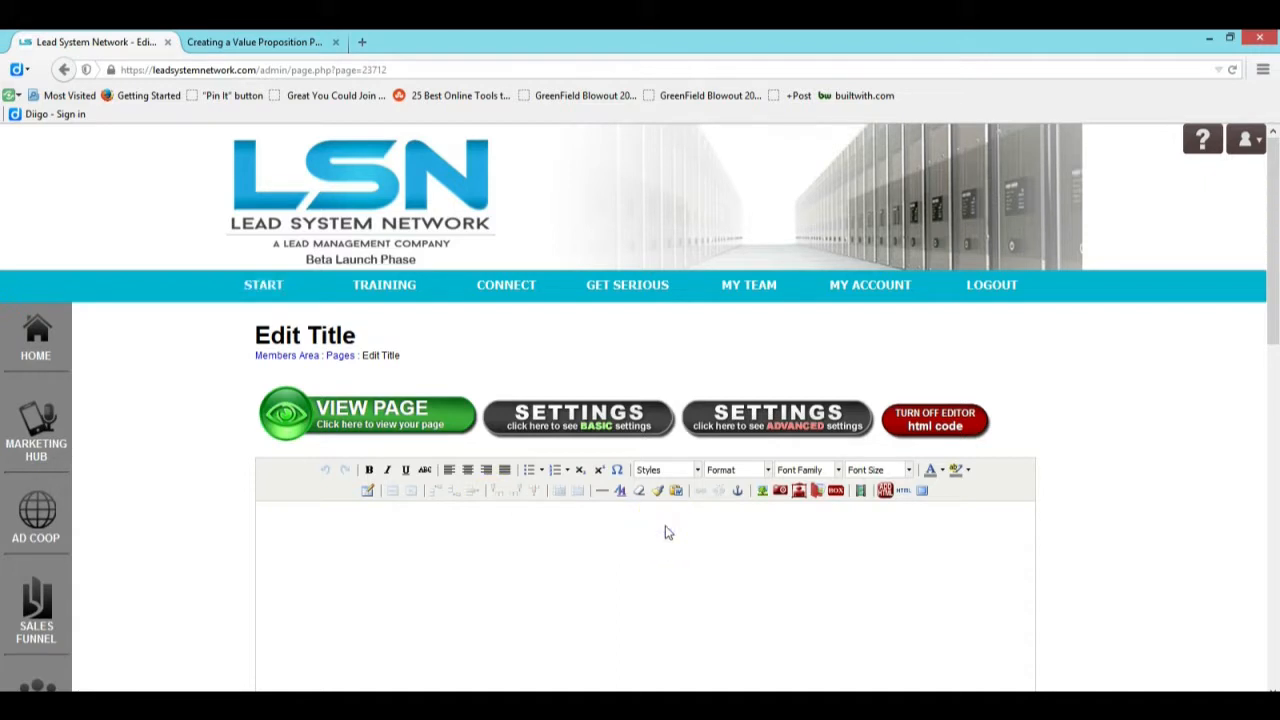
pyautogui.click(591, 430)
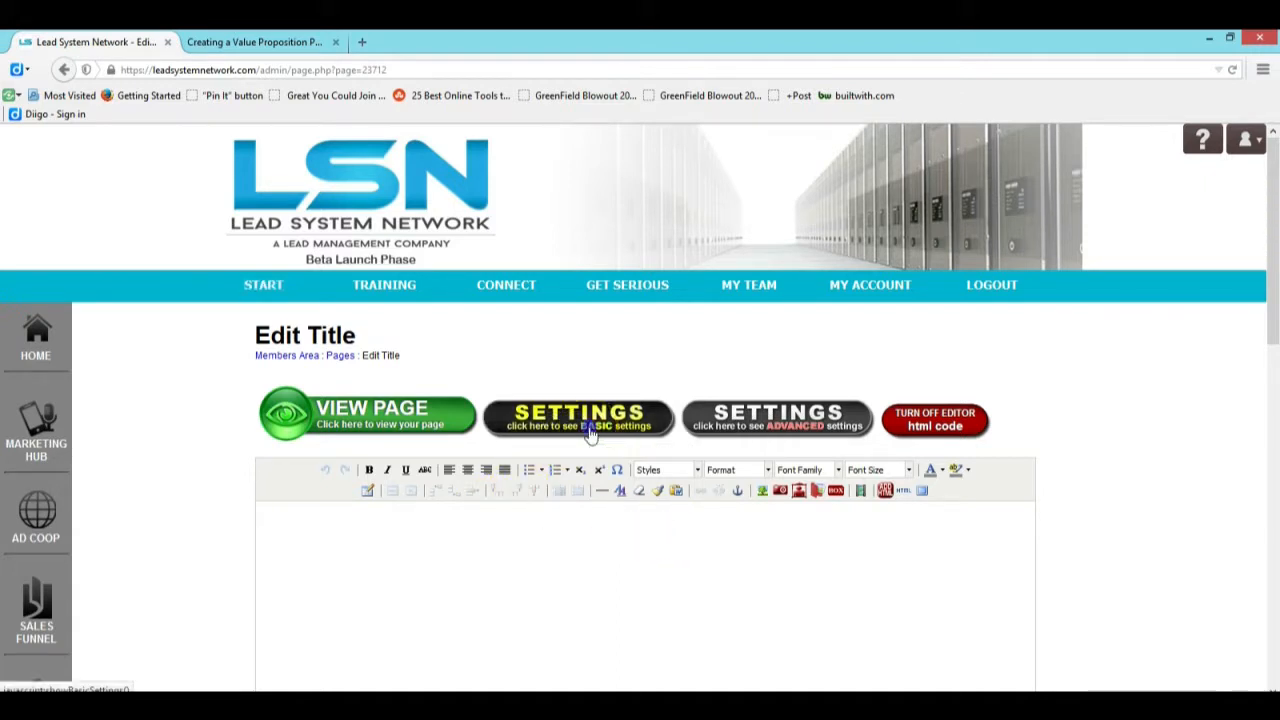
pyautogui.moveTo(480, 505); pyautogui.dragTo(287, 489)
pyautogui.click(1037, 423)
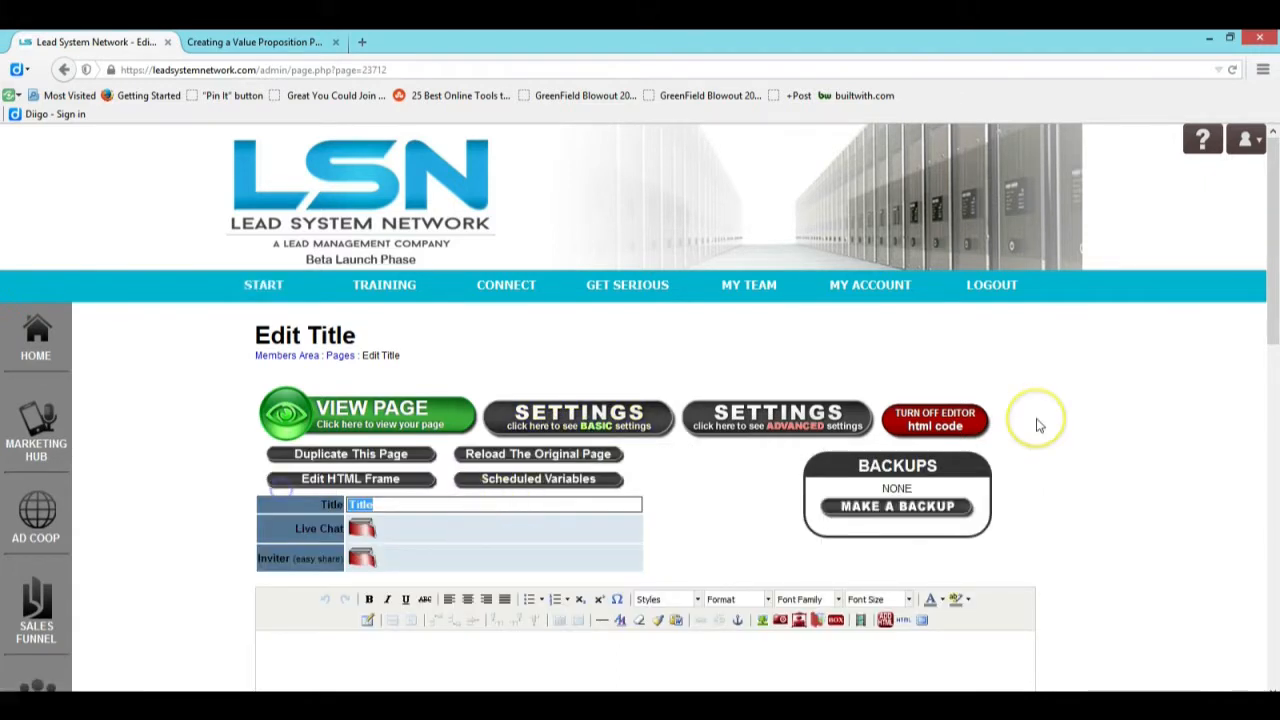
pyautogui.write('Thanks')
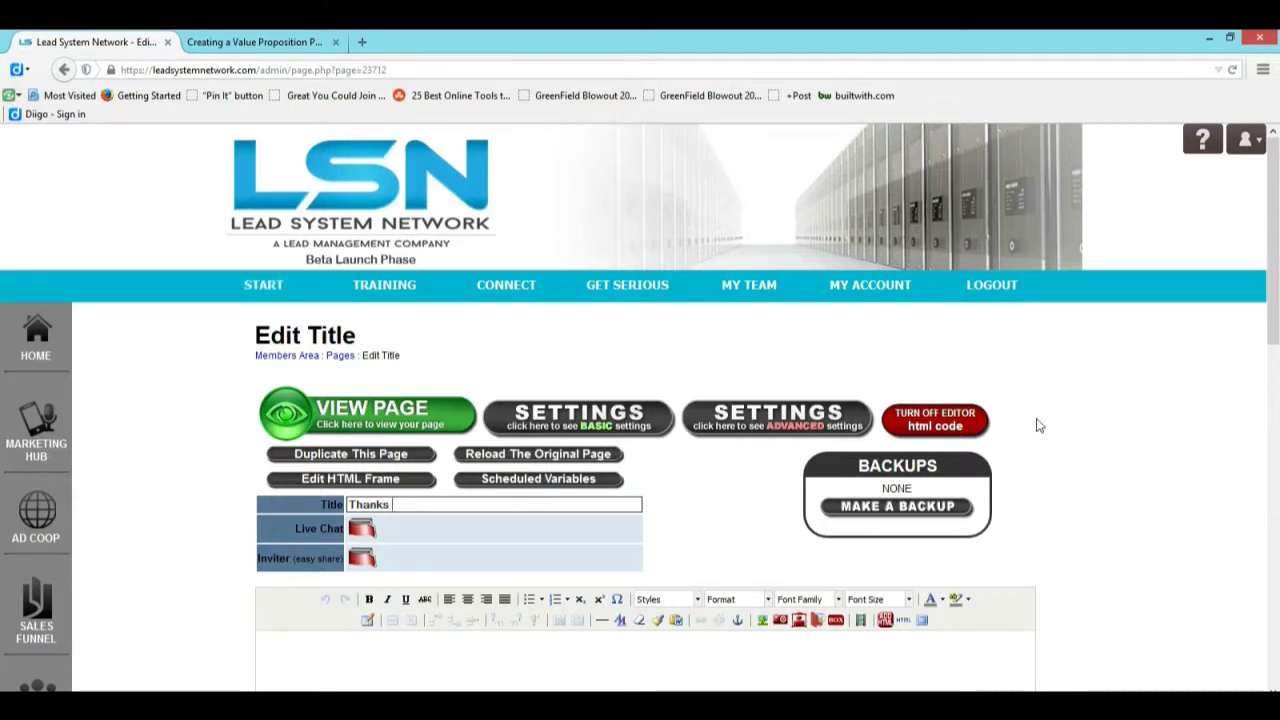
# Place the cursor in the empty page body and set its text alignment to centred
pyautogui.scroll(-1, 770, 500)
pyautogui.scroll(-2, 770, 500)
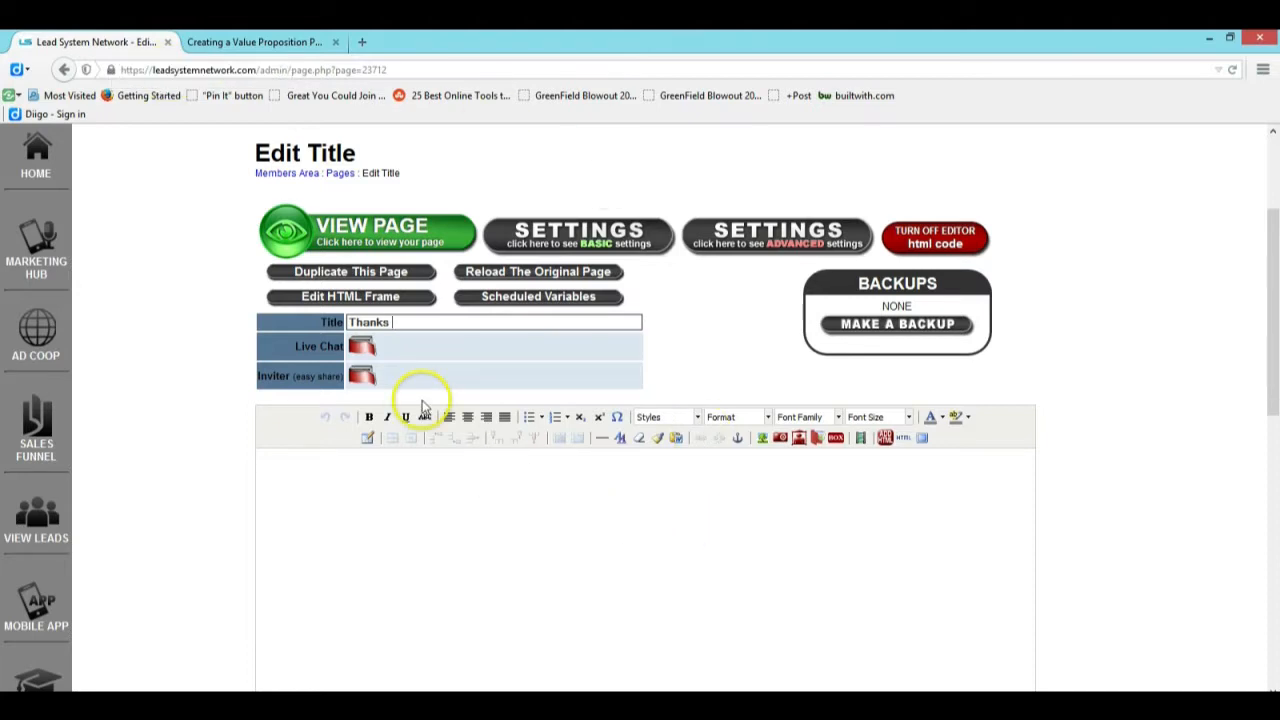
pyautogui.click(557, 477)
pyautogui.click(470, 420)
pyautogui.click(544, 414)
pyautogui.click(701, 322)
# Enter the headline's first line "Thanks you for Downloading this AMAZING Resource and Giving me the Opportunity" in the page body
pyautogui.write('Than')
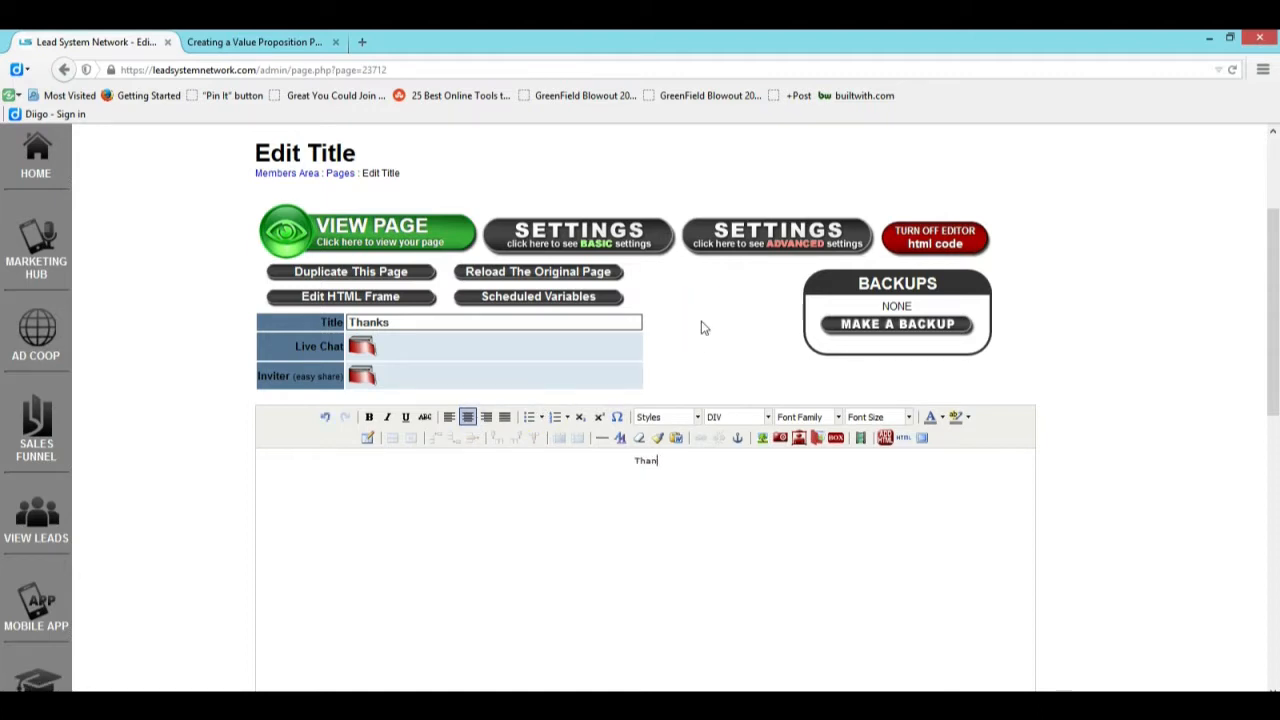
pyautogui.write('ks you for Downloading')
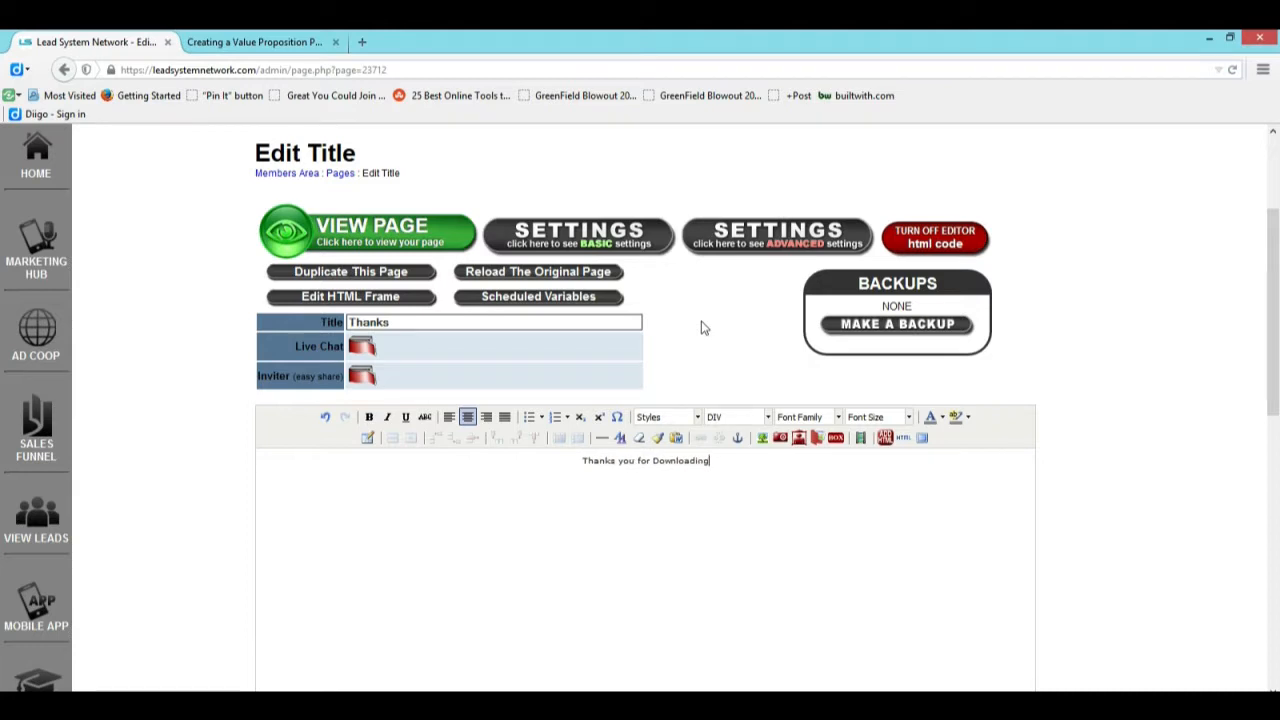
pyautogui.write(' this AMAZ')
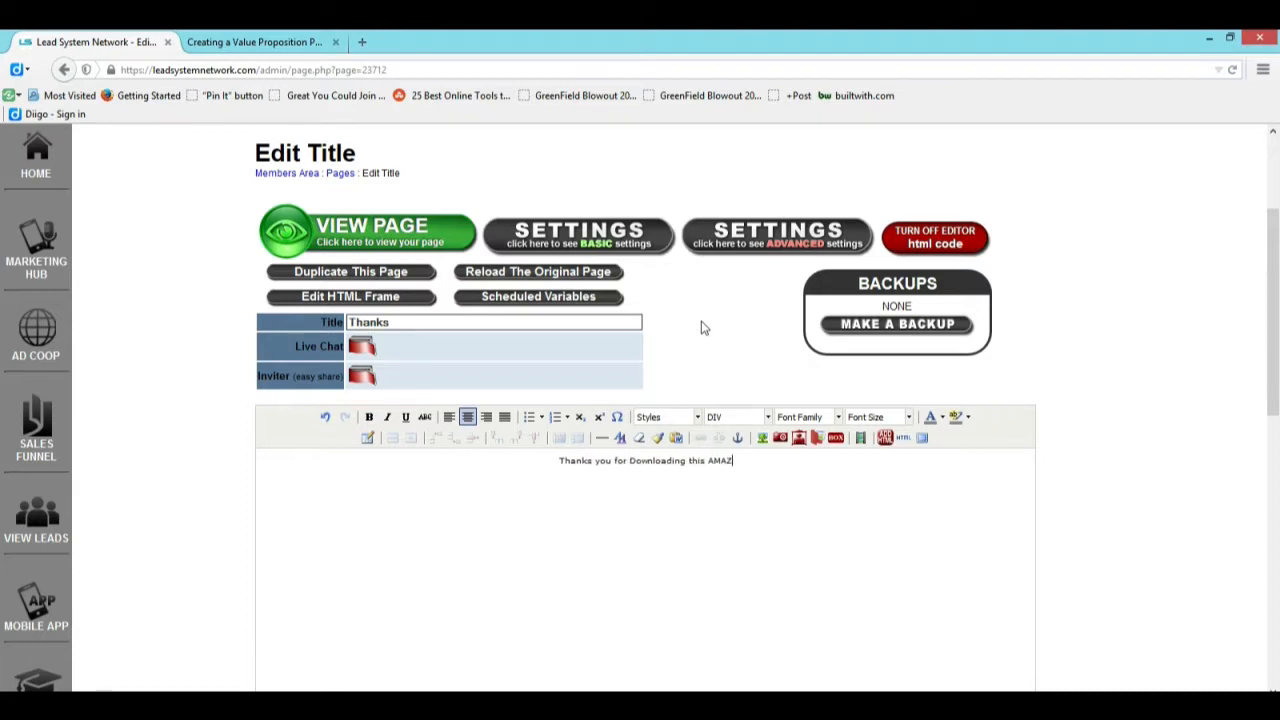
pyautogui.write('ING Resource and Giving me the Opportunity')
pyautogui.press('Return')
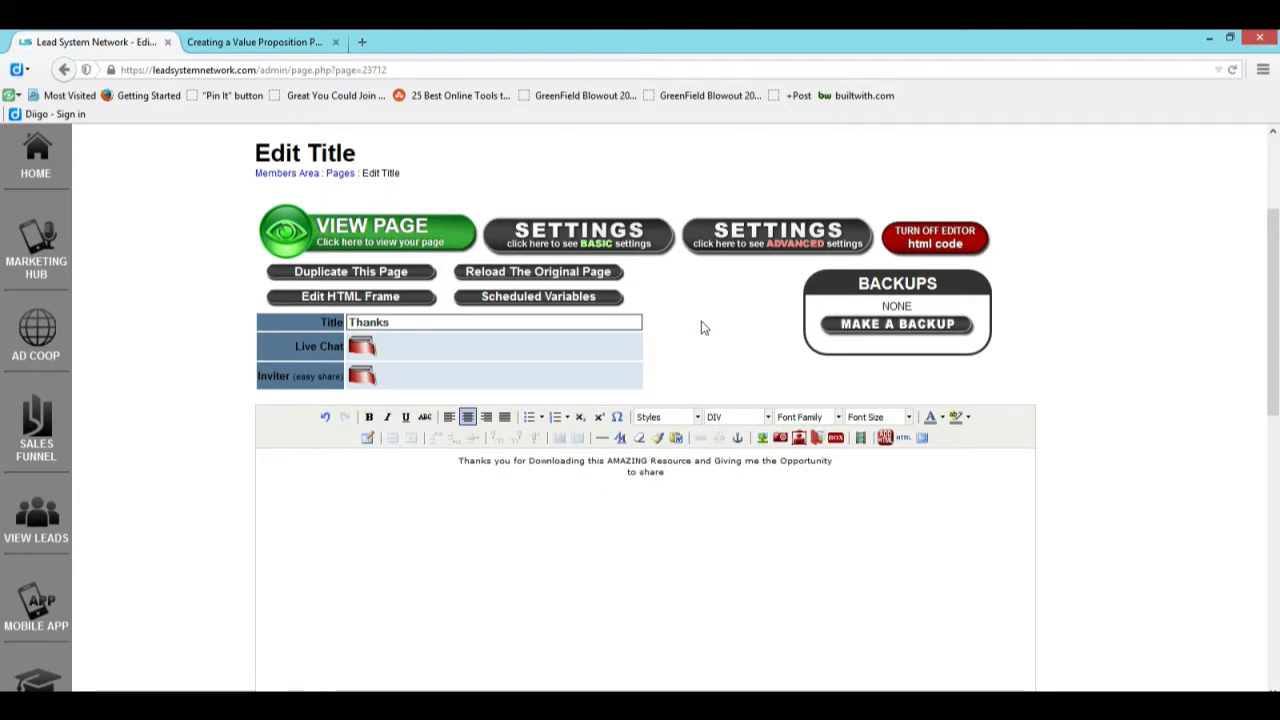
# Add the headline's second line "to share Something Life Changing with You!"
pyautogui.write('to share Something Life Changi')
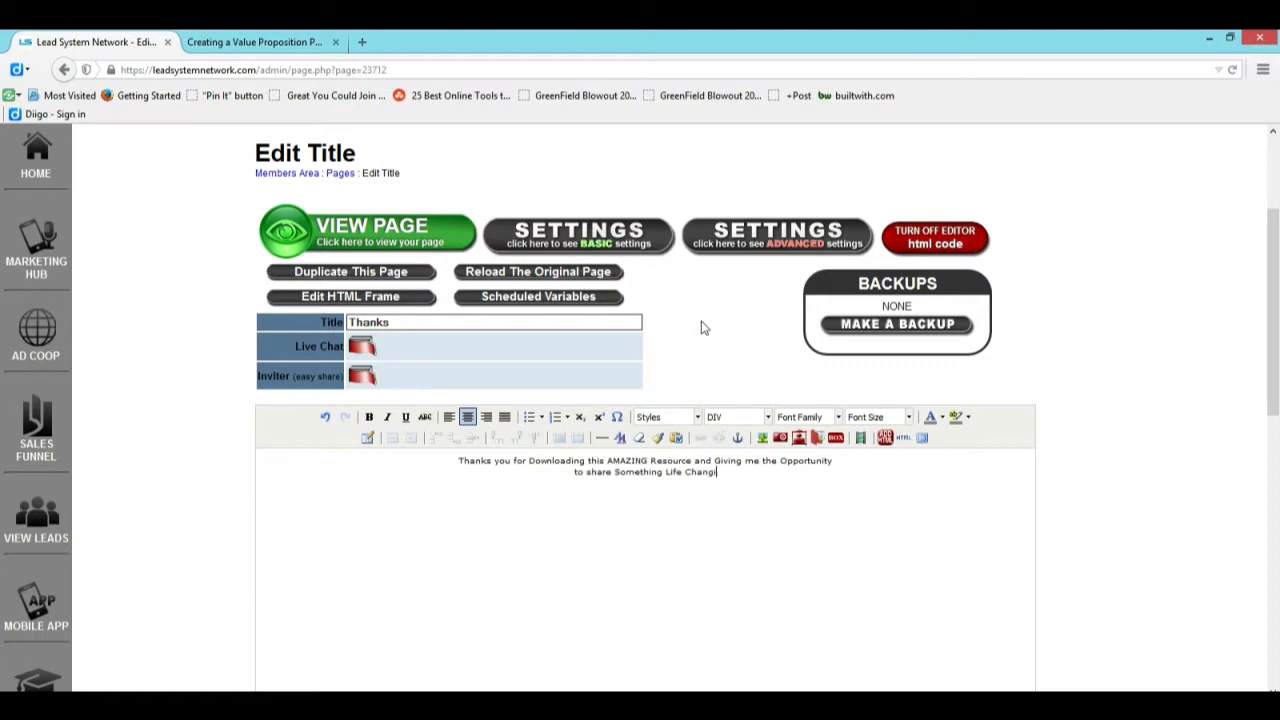
pyautogui.write('ng with you')
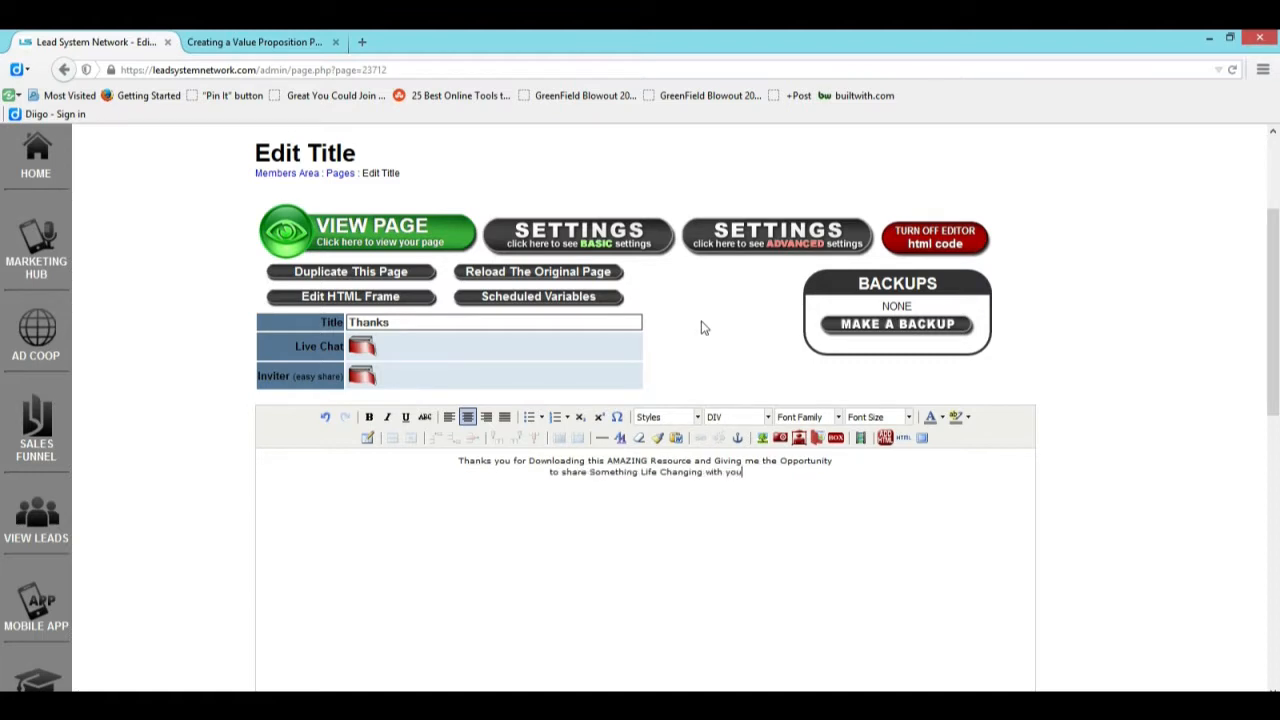
pyautogui.write('!')
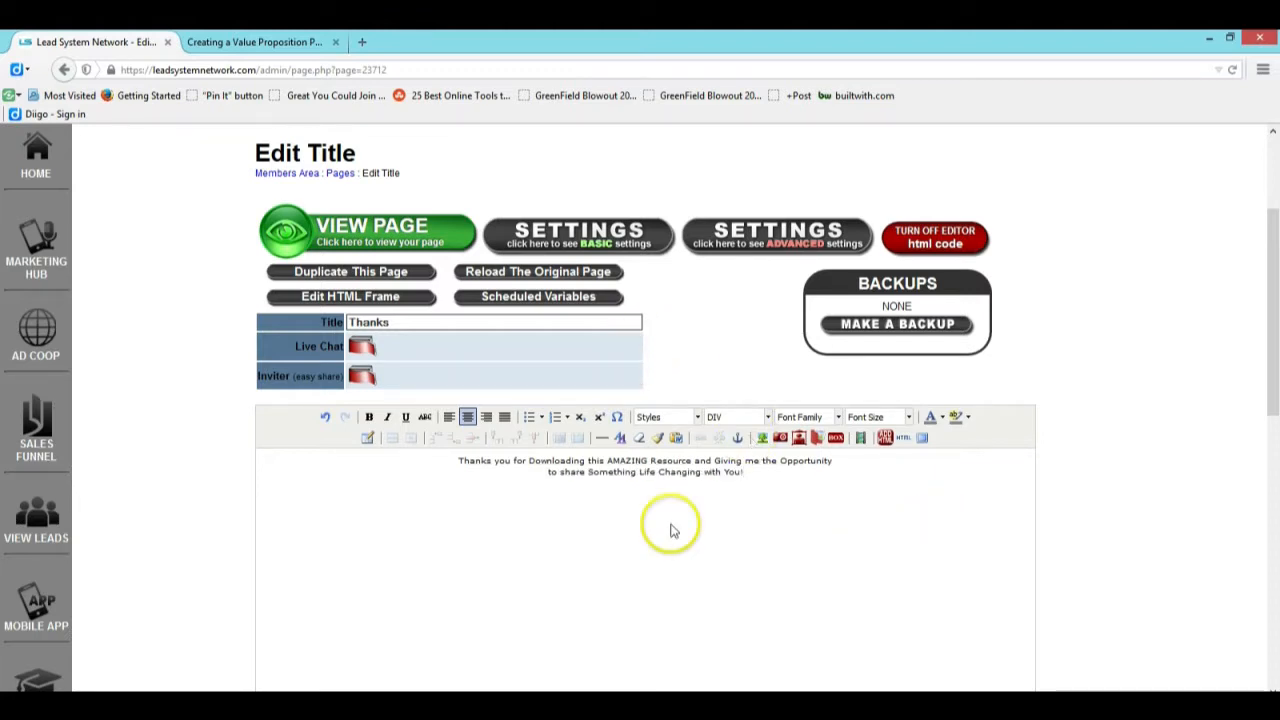
# Make both lines of the thank-you headline bold
pyautogui.moveTo(743, 472); pyautogui.dragTo(383, 443)
pyautogui.click(370, 417)
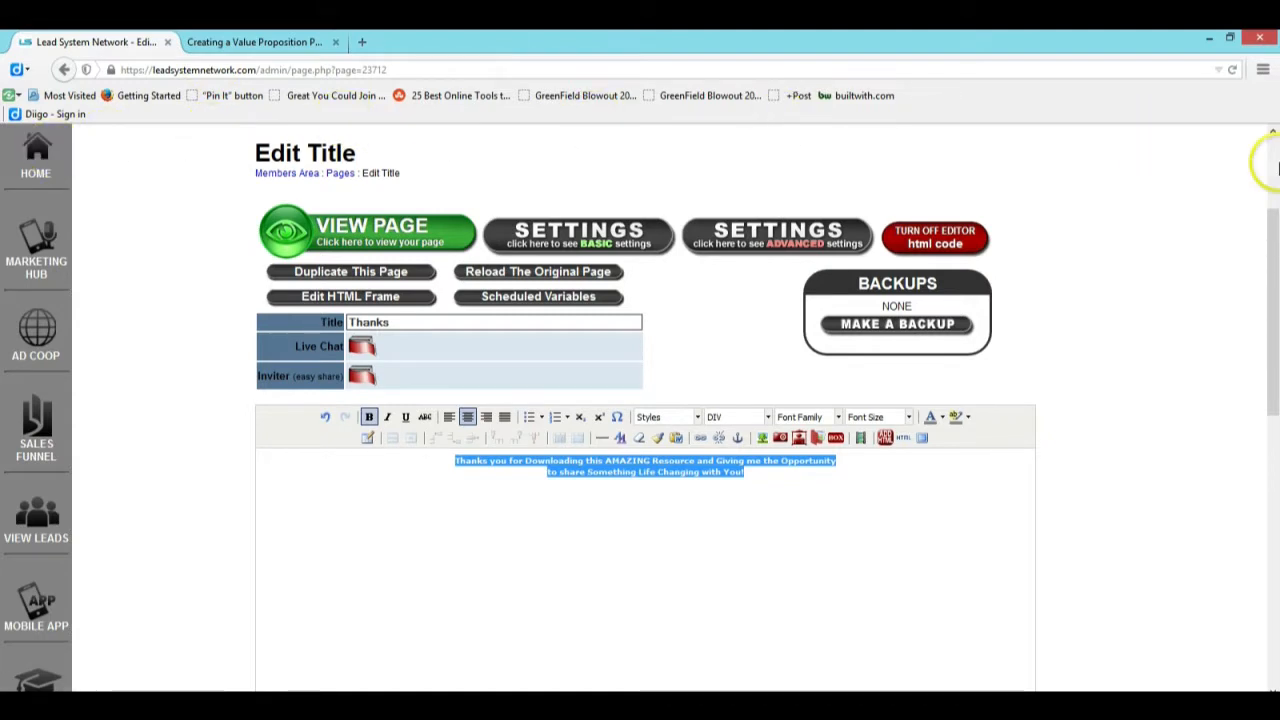
pyautogui.click(764, 477)
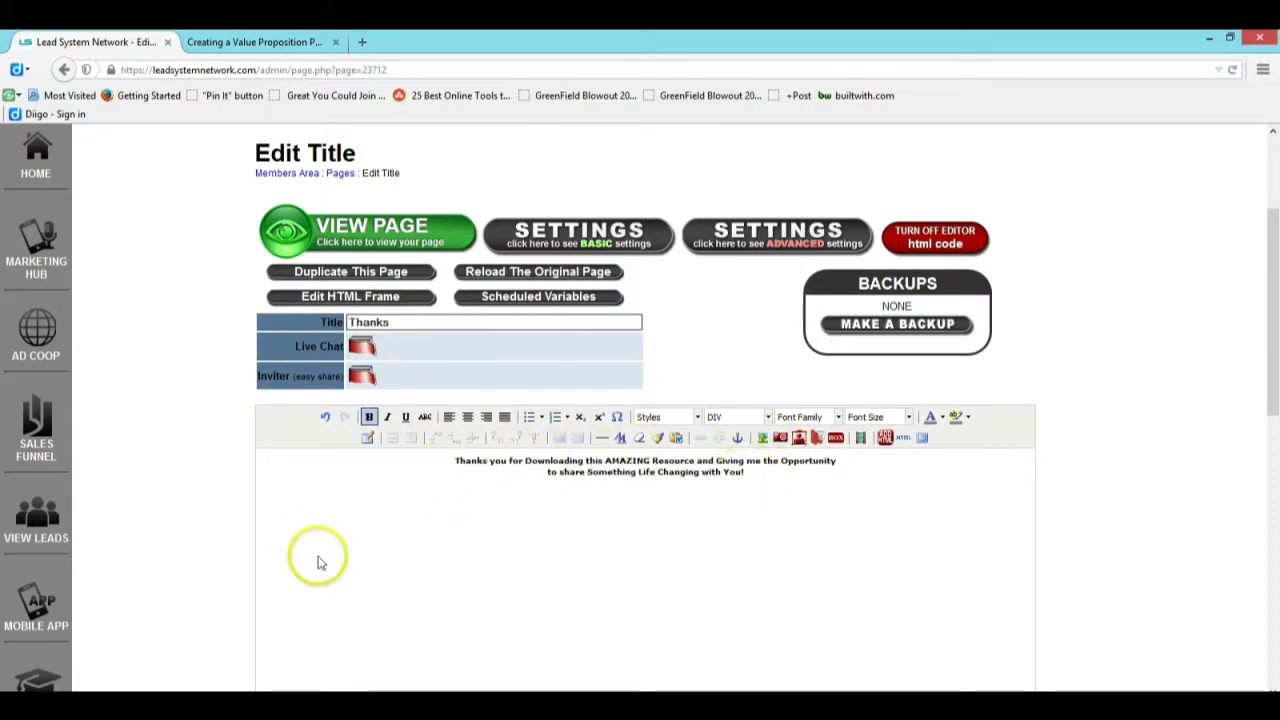
pyautogui.moveTo(446, 462); pyautogui.dragTo(860, 482)
pyautogui.click(757, 474)
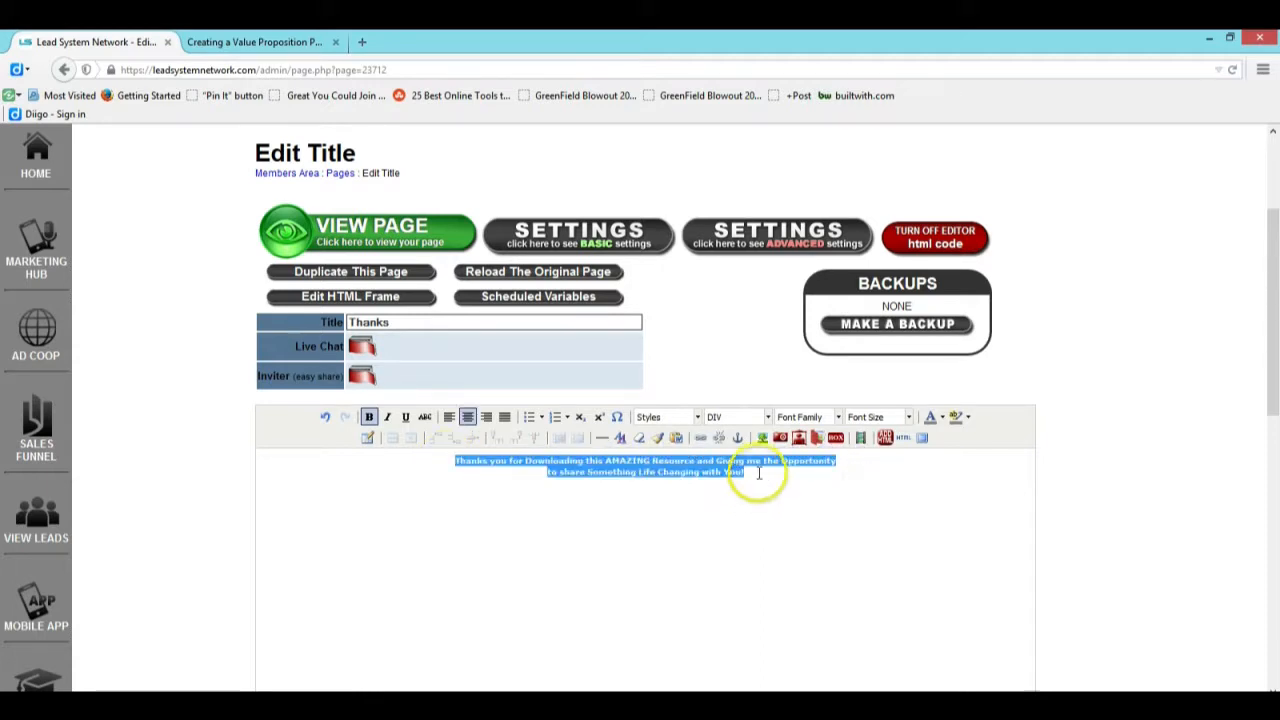
# Below the headline, add the non-bold line "It's no secret that the money is in the list."
pyautogui.click(860, 440)
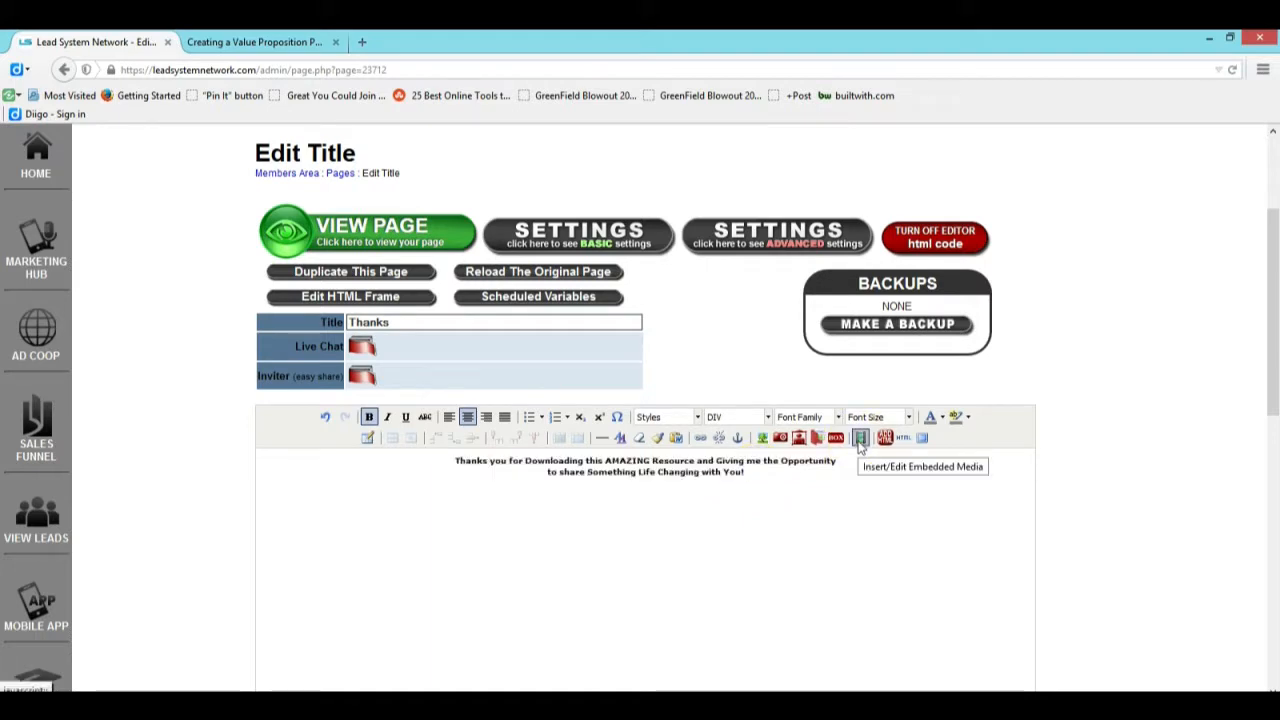
pyautogui.click(861, 444)
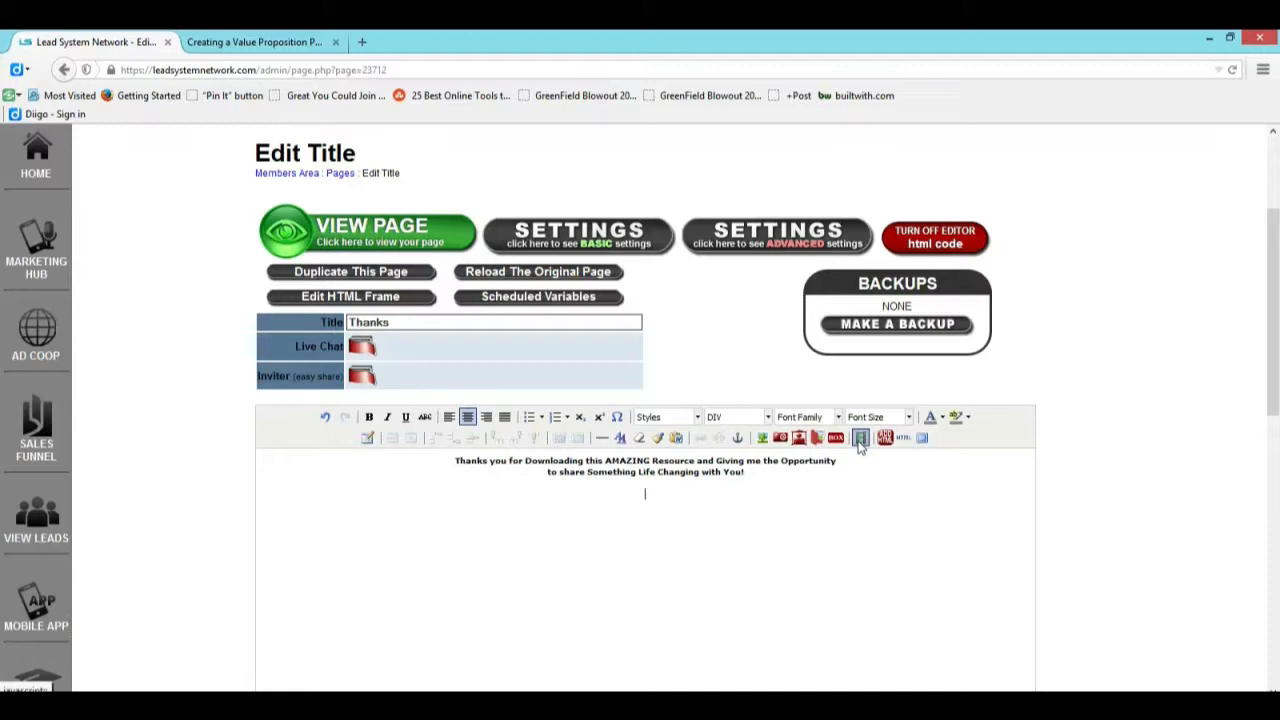
pyautogui.write("'s no secret that the money is in the list.")
# Start a paragraph with "That being said, I want to share something with you that can truly take your business", continuing with "to" on a new line
pyautogui.press('Return')
pyautogui.write('That being said, I want to share something with you that can truly take your business to the next lev')
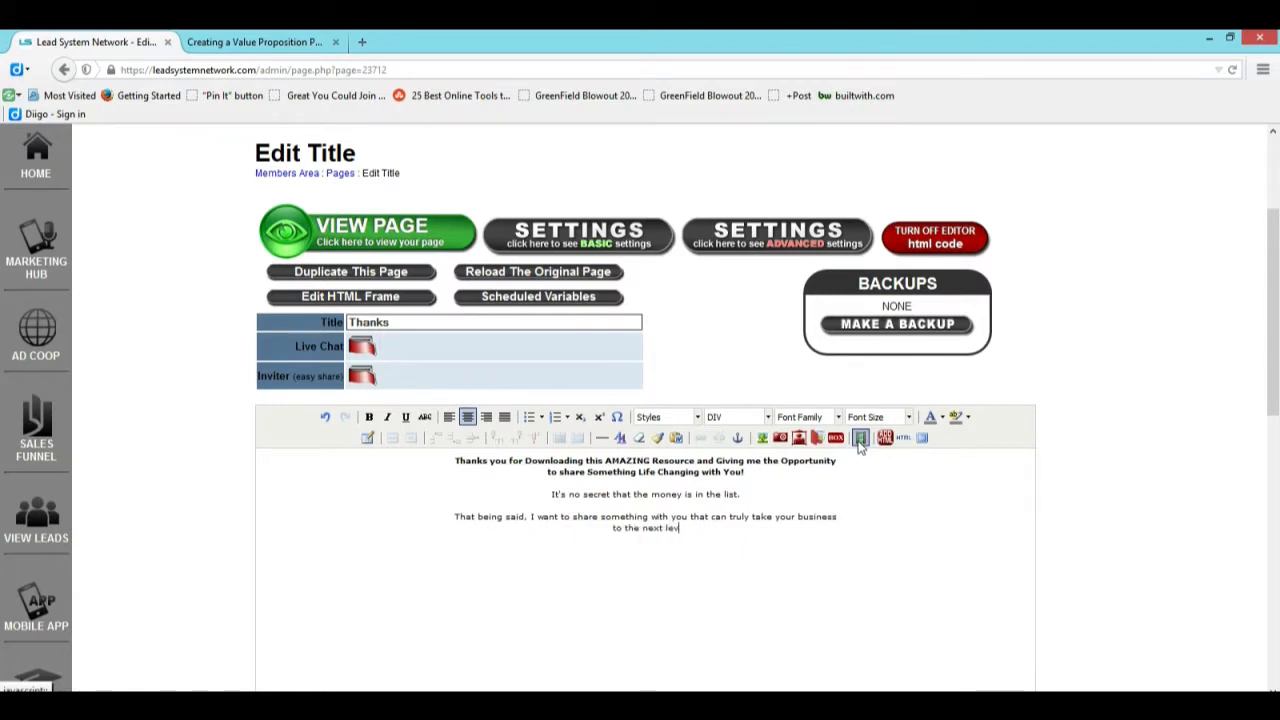
pyautogui.write('el and help you brand')
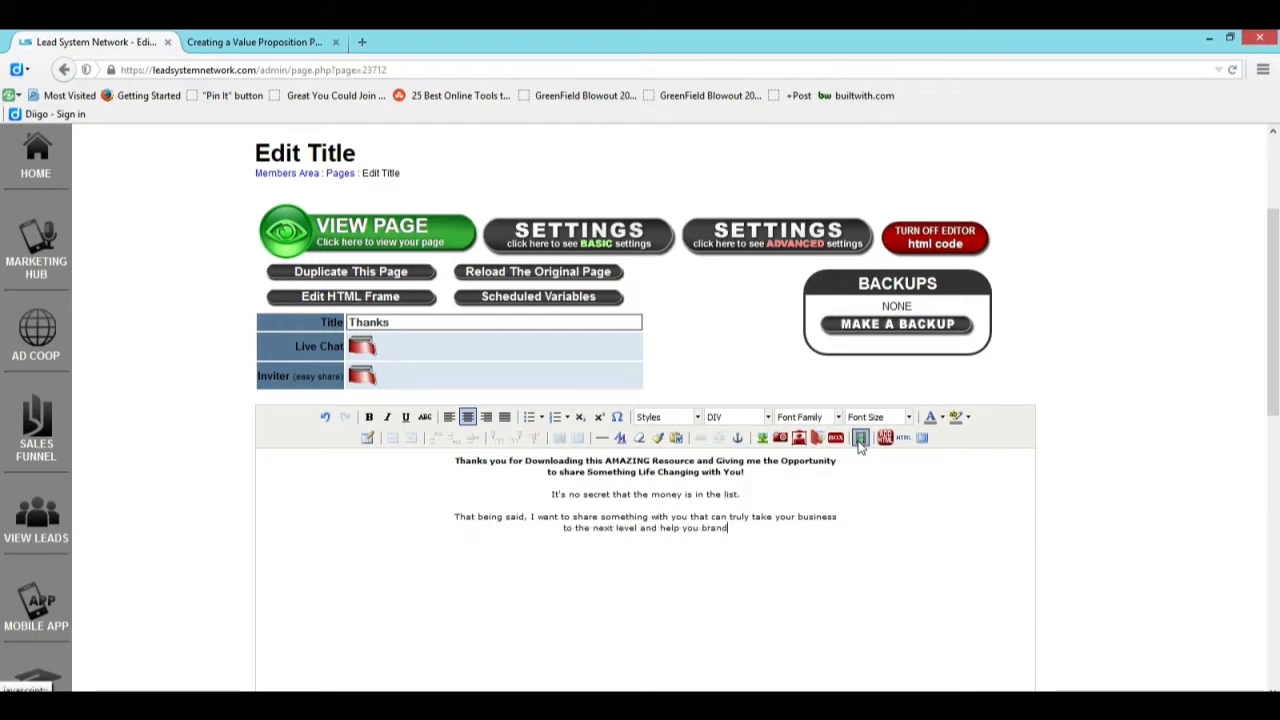
pyautogui.write(' yourself a')
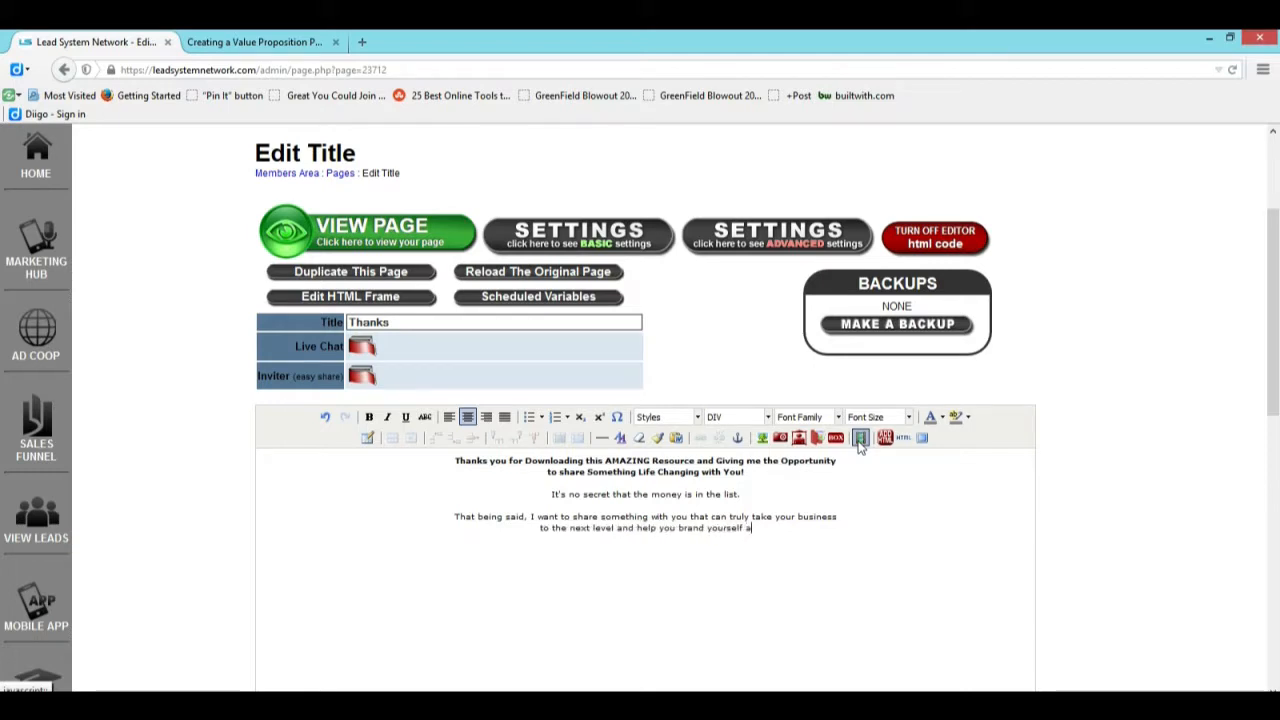
pyautogui.write('s the expert')
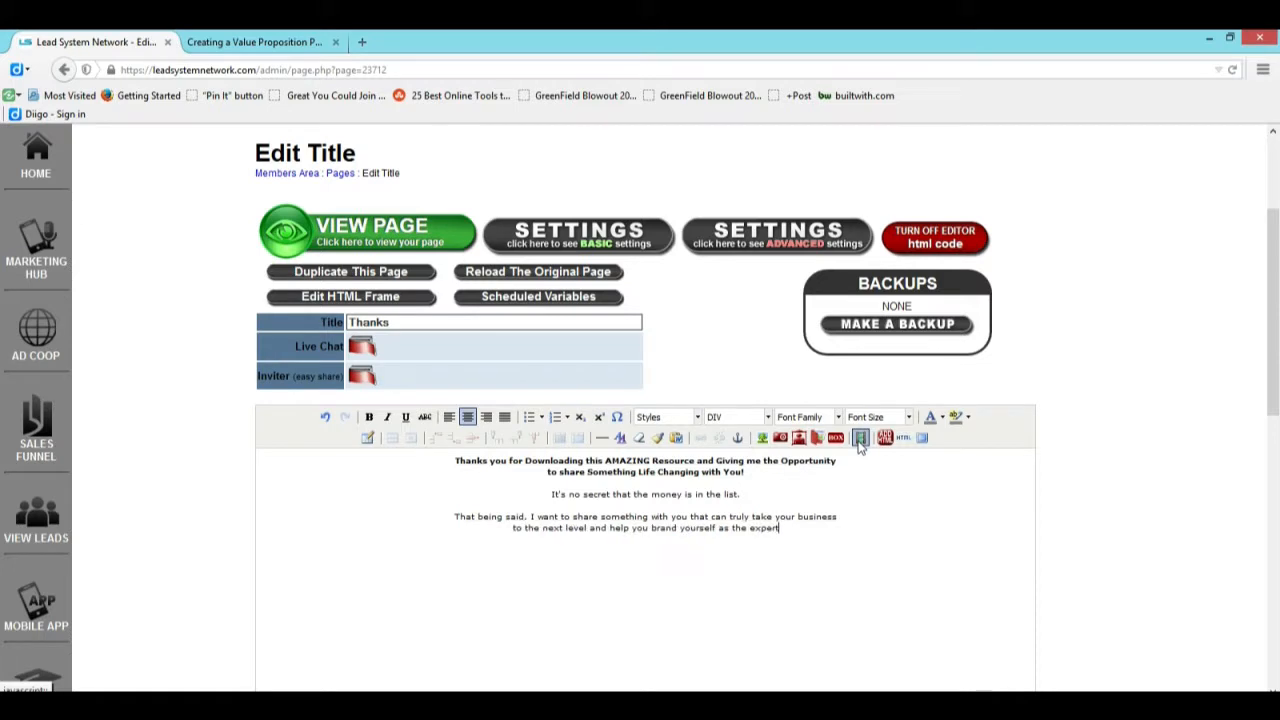
pyautogui.write(' in your in')
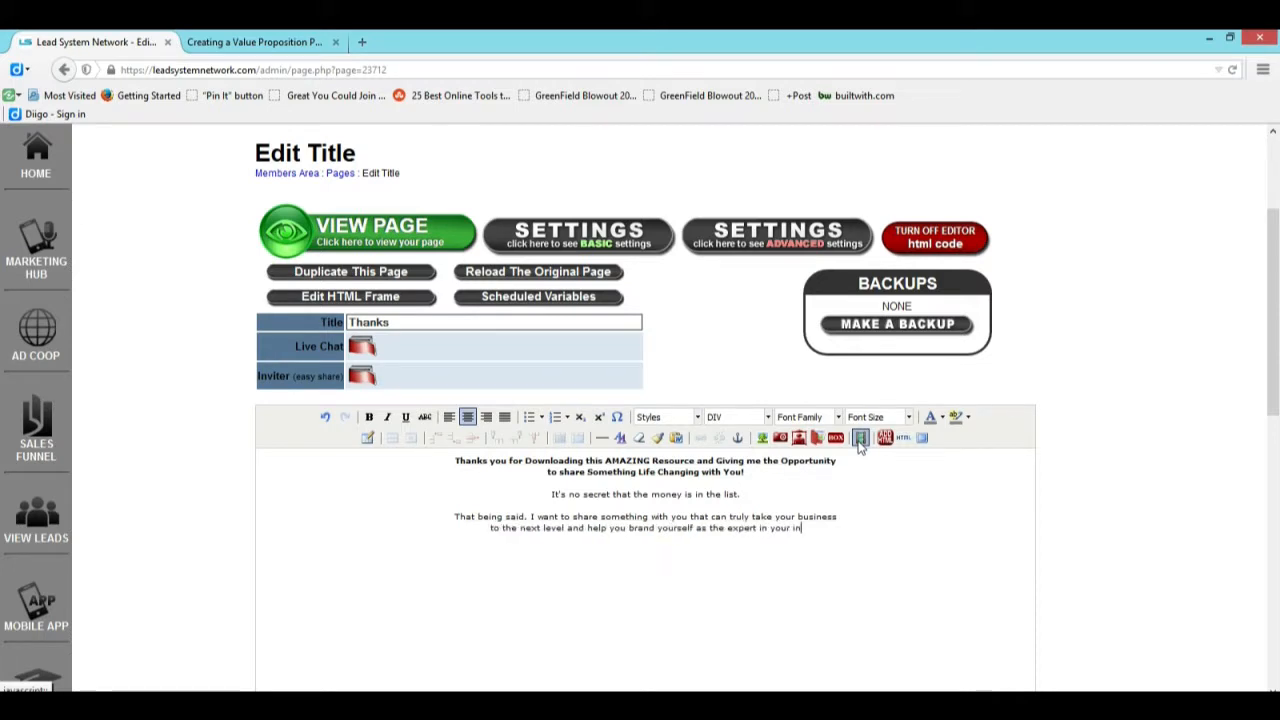
pyautogui.write('dustry.')
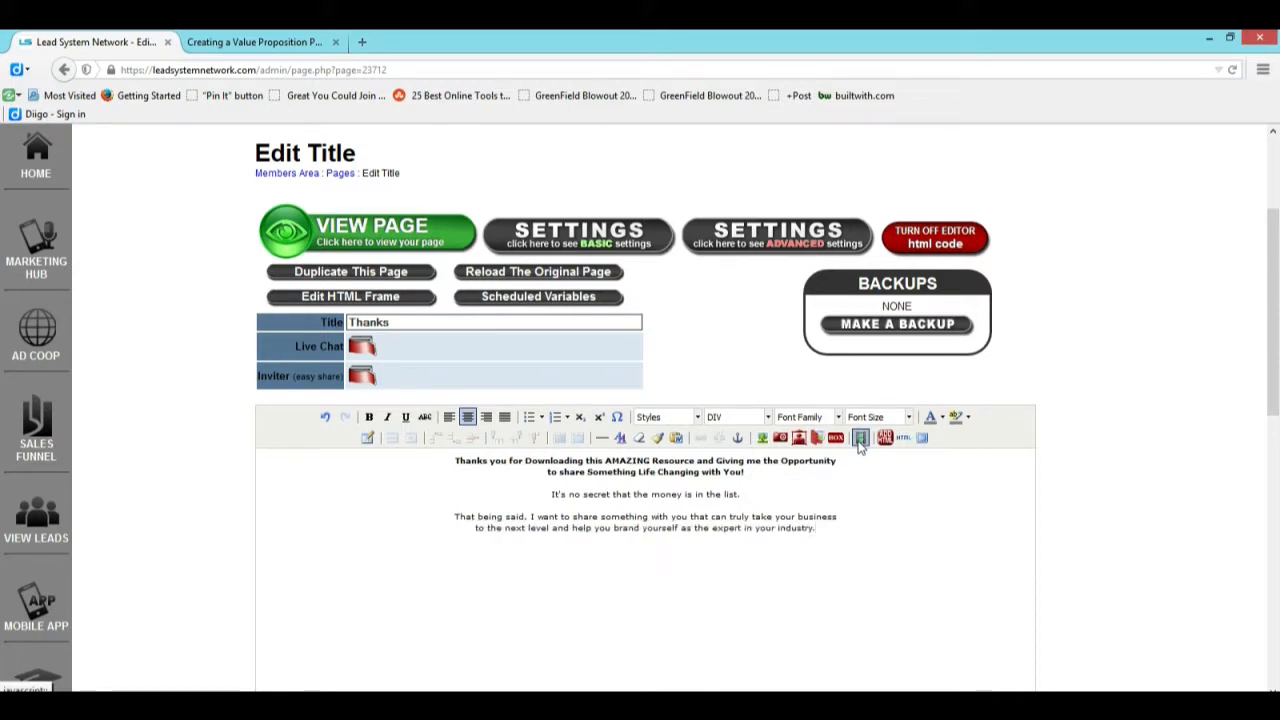
# Start a new paragraph below the industry-expert text with "Create a free account and get access"
pyautogui.press('Return')
pyautogui.write('Create a free account a')
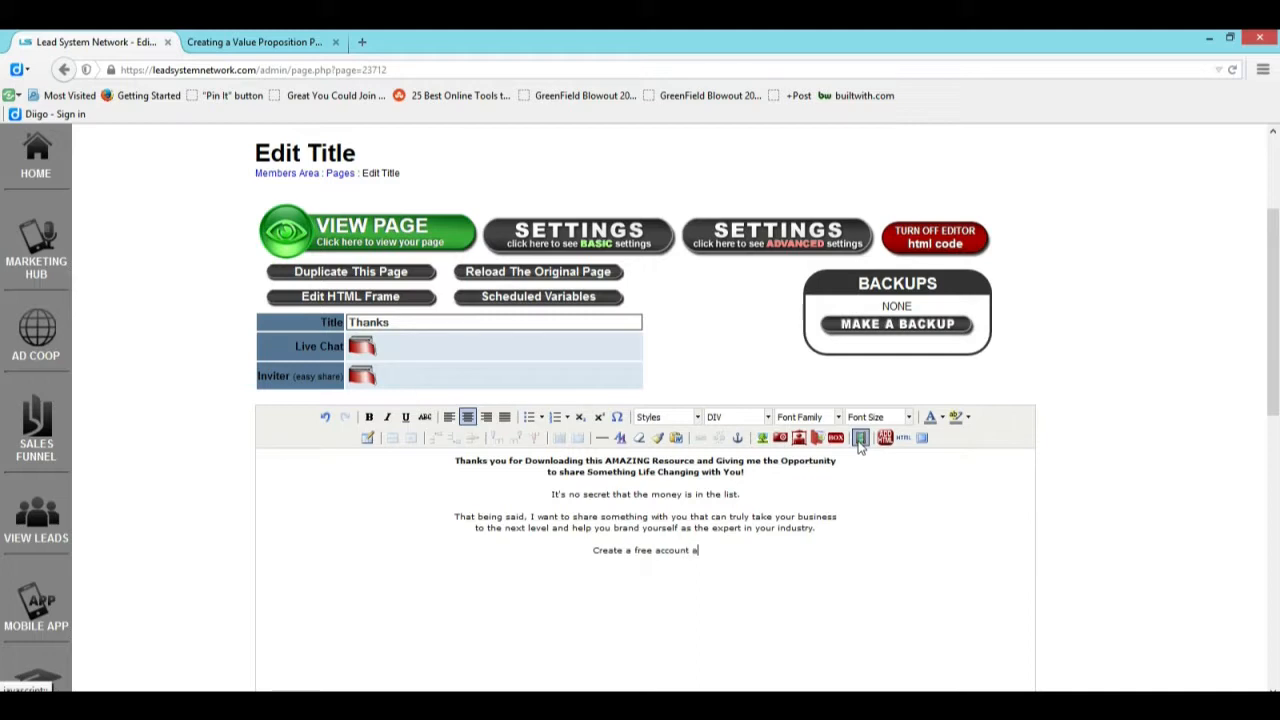
pyautogui.write('nd get access ')
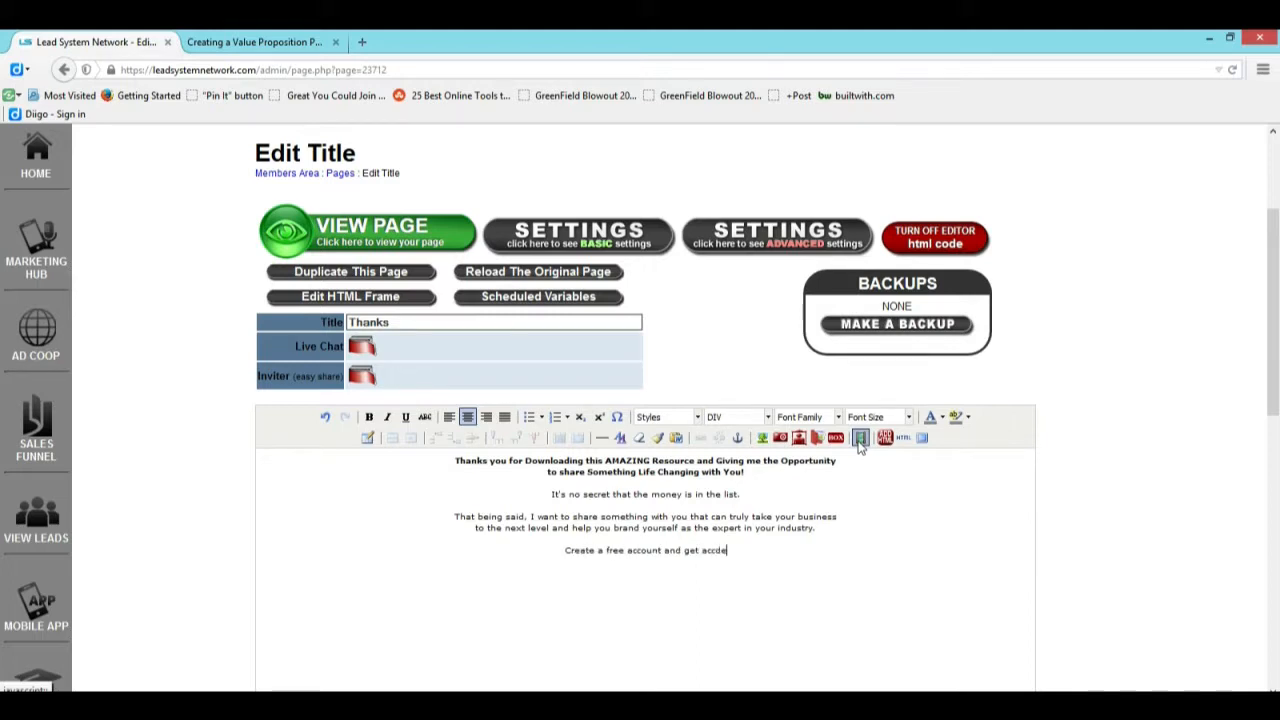
pyautogui.write('to a power')
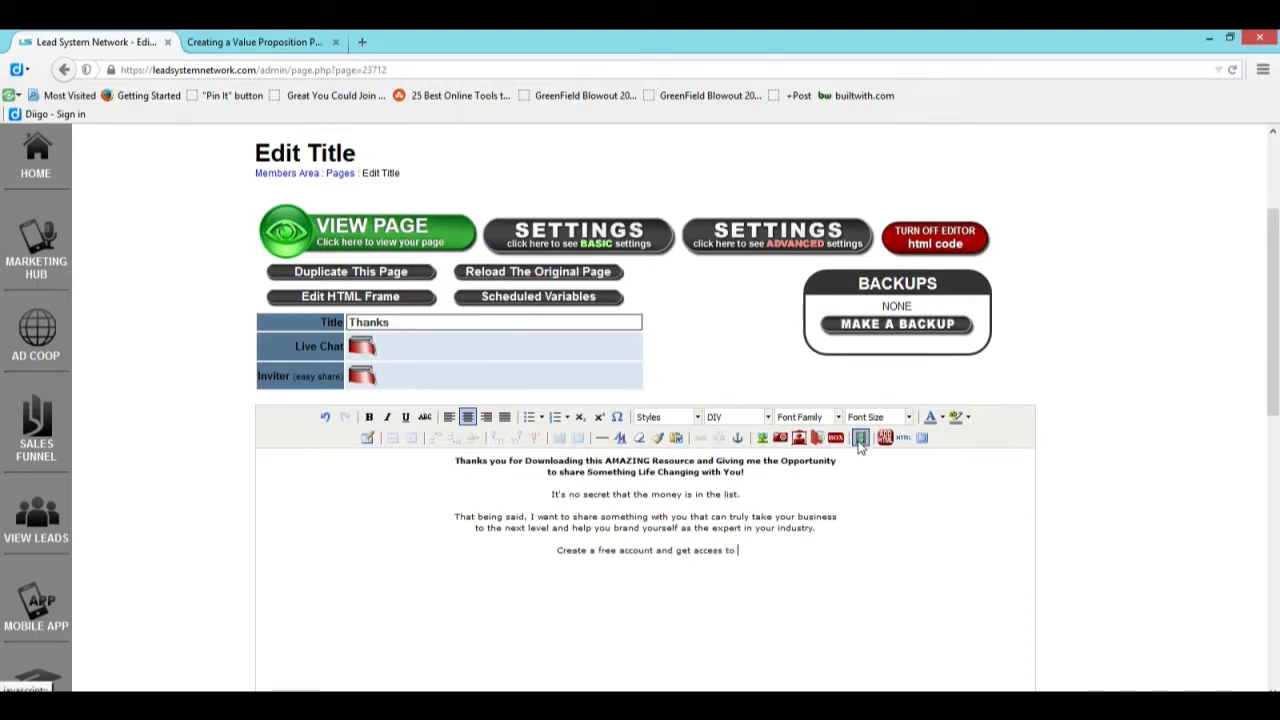
# Continue the sentence with "to a powerful list building system that will enable you" and start a new line
pyautogui.press('BackSpace')
pyautogui.write('fu')
pyautogui.press('BackSpace')
pyautogui.press('BackSpace')
pyautogui.write('r')
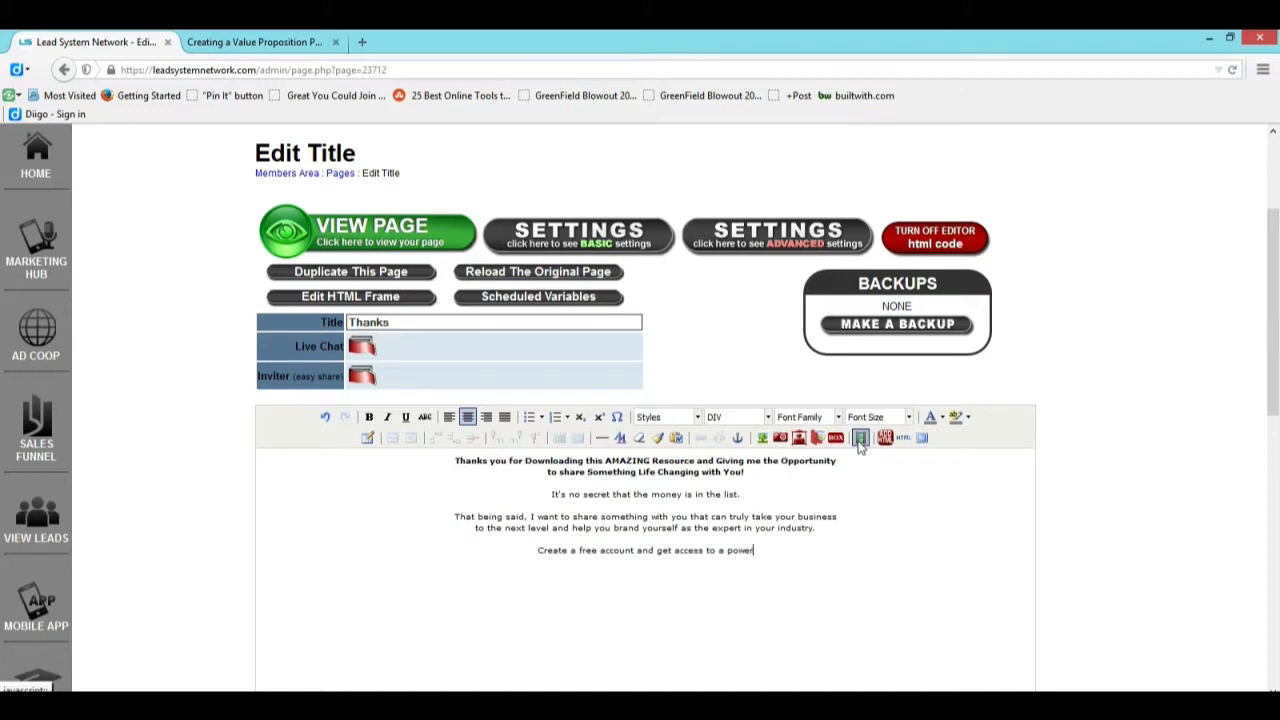
pyautogui.write('ful list b')
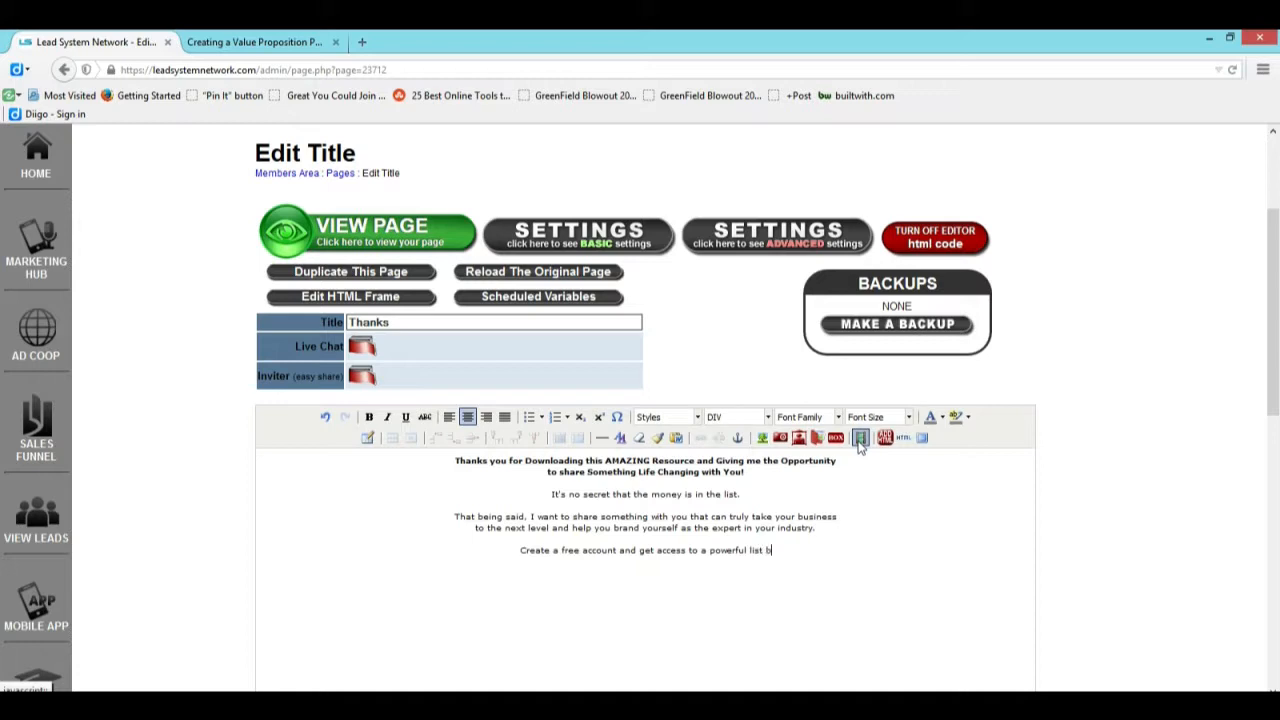
pyautogui.write('uilding system')
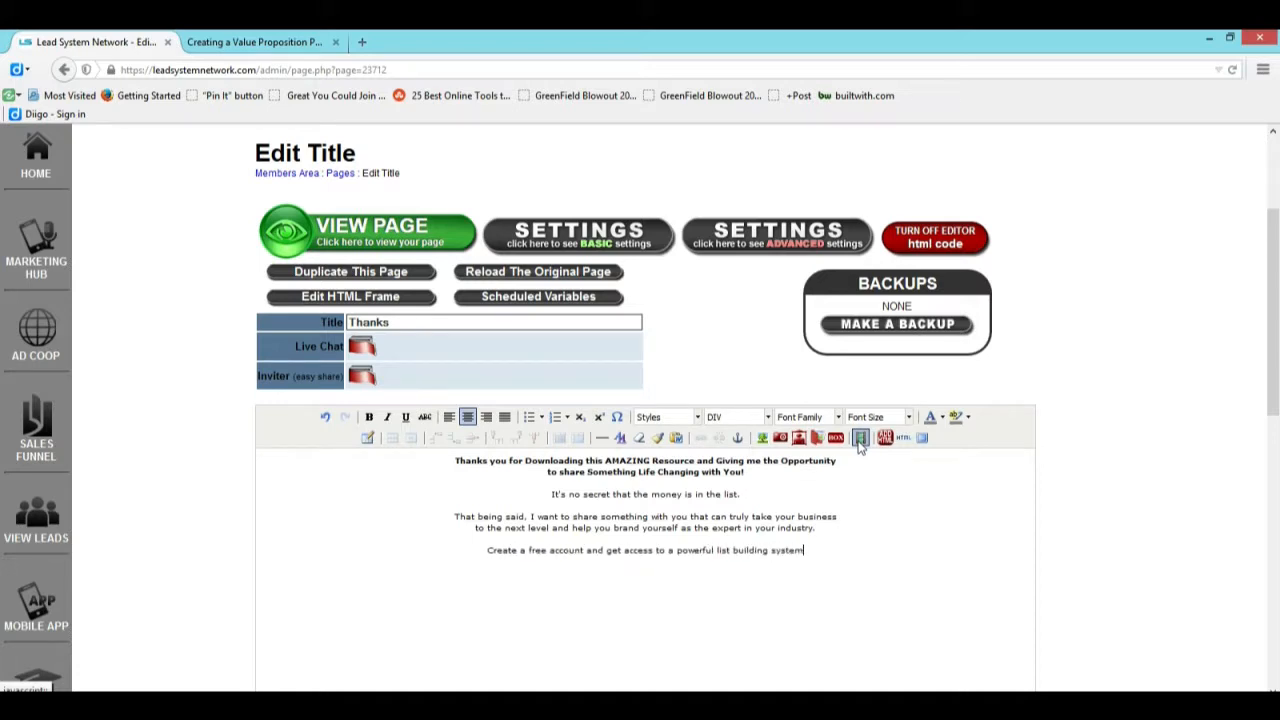
pyautogui.write(' that will e')
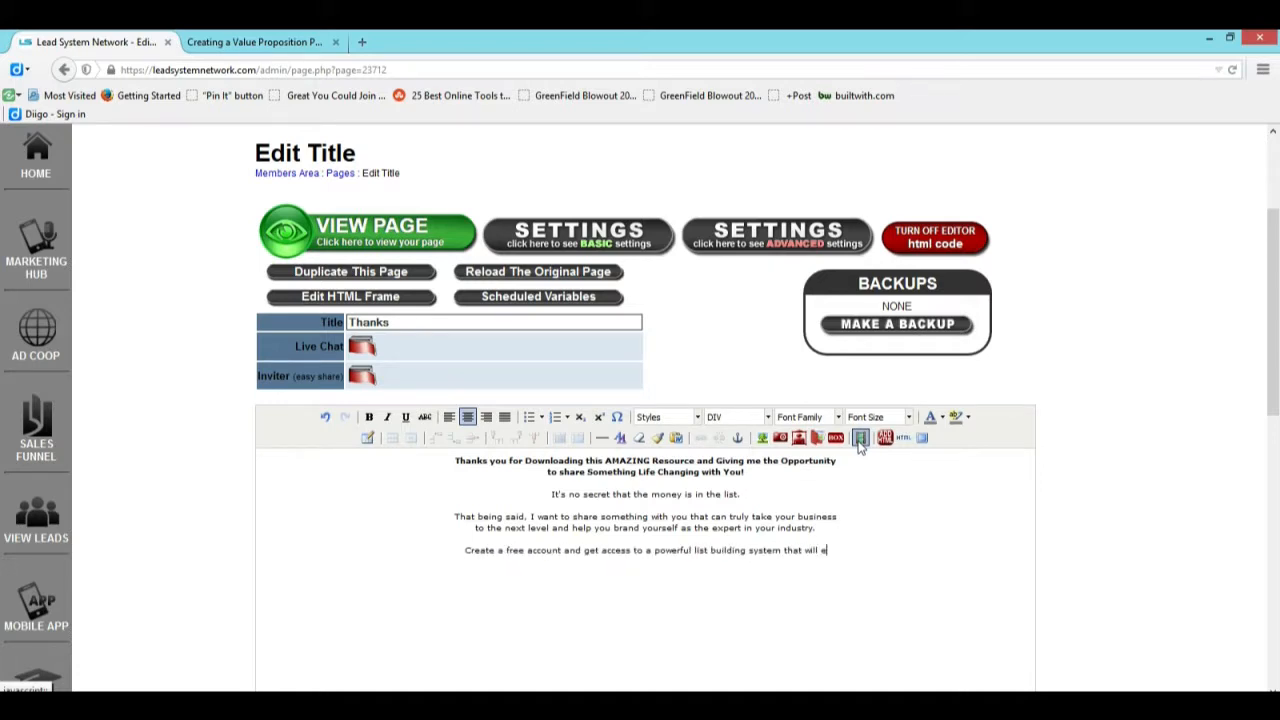
pyautogui.write('nable you')
pyautogui.press('Return')
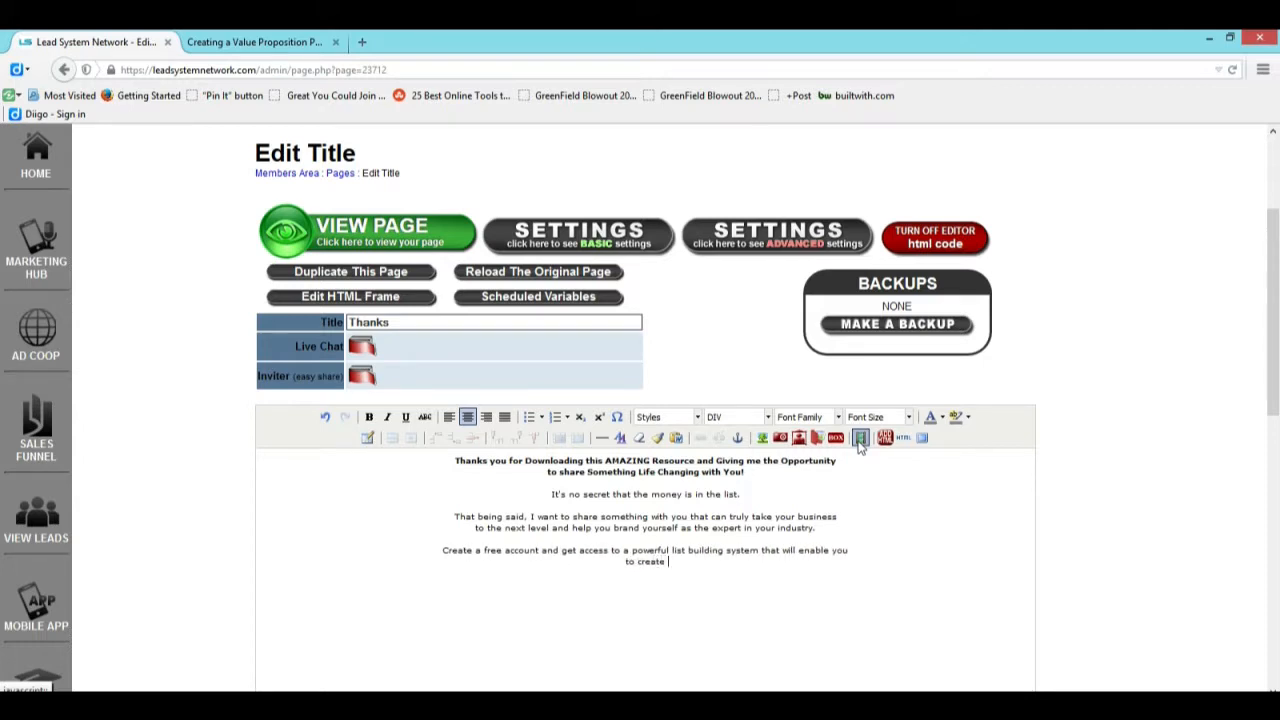
# Complete the paragraph with "to create a powerful custom capture page, branded to you and build a contact list of up to 5,000 people for free."
pyautogui.write('to create a powerful custom capt')
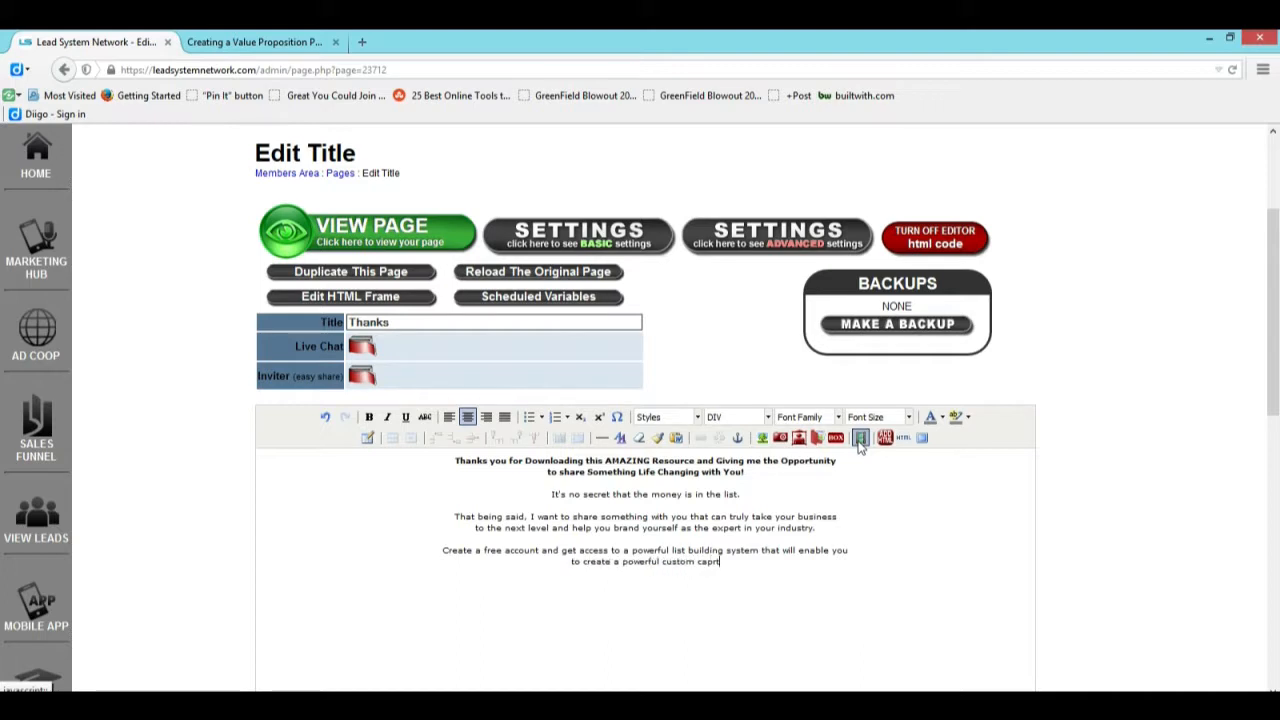
pyautogui.write('ure page, branded to you and build a contact list of up to')
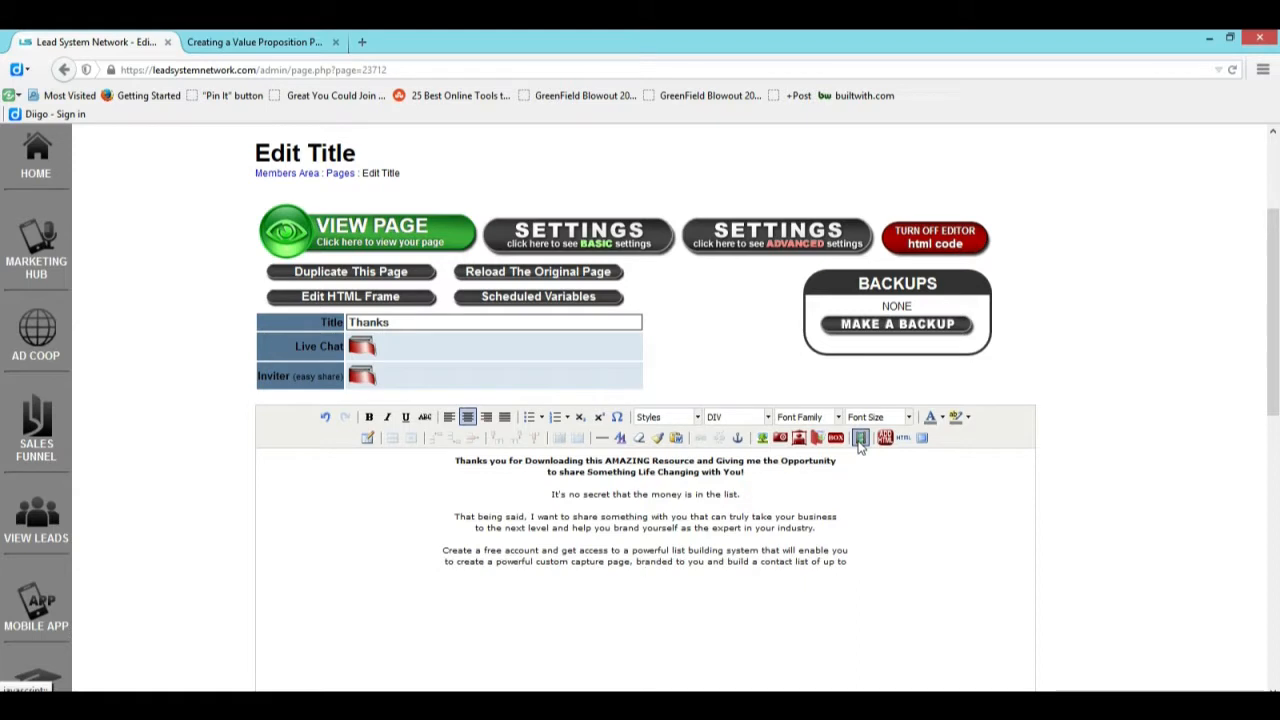
pyautogui.write(' 5,000 people for free.')
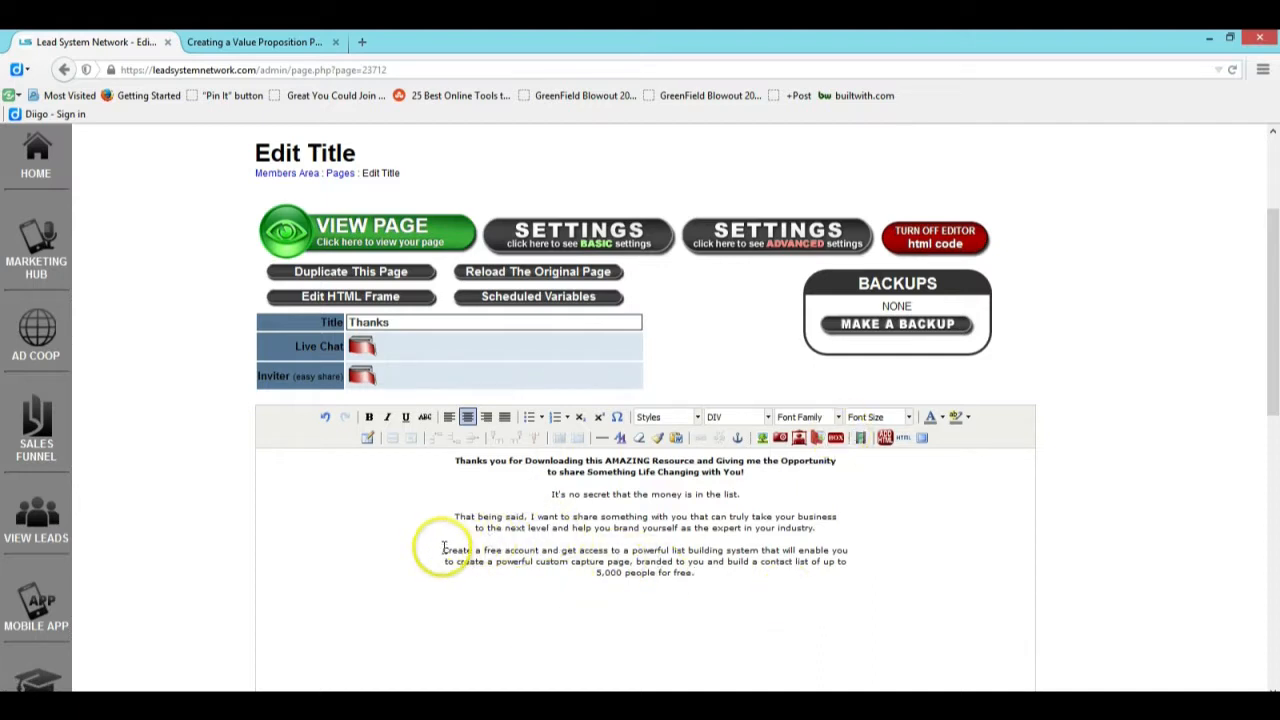
pyautogui.moveTo(442, 550); pyautogui.dragTo(544, 552)
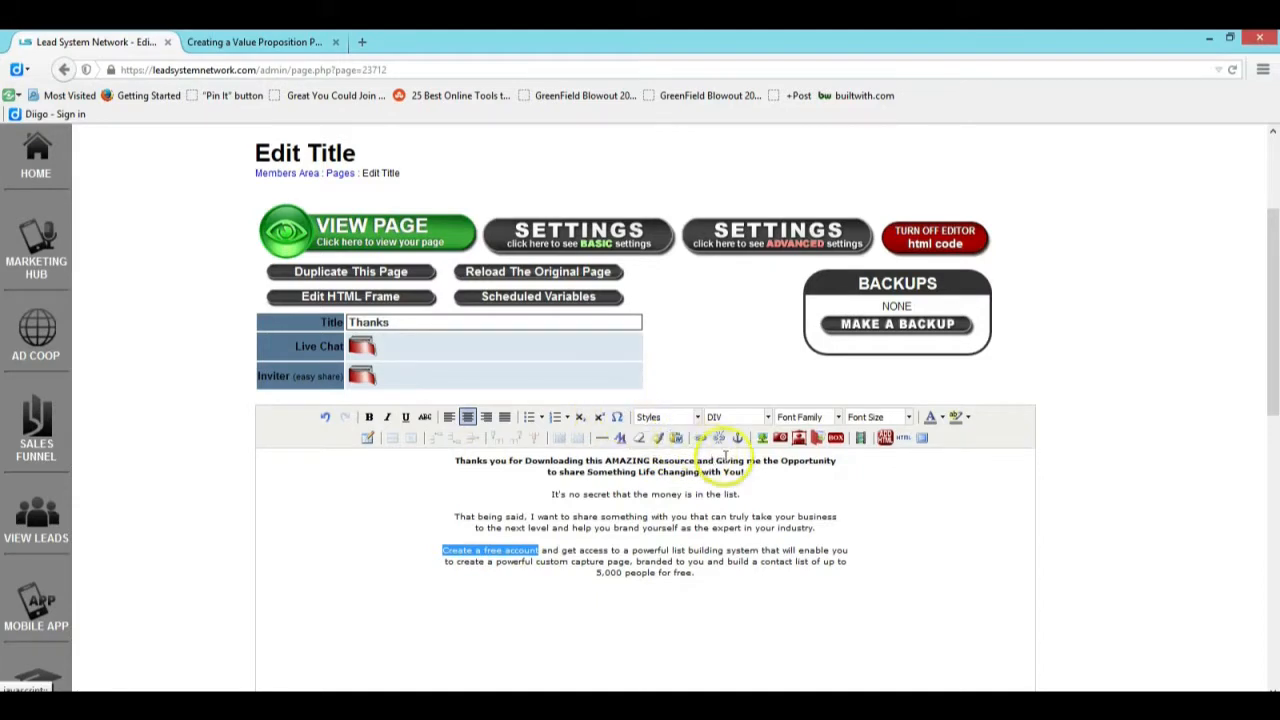
pyautogui.click(700, 439)
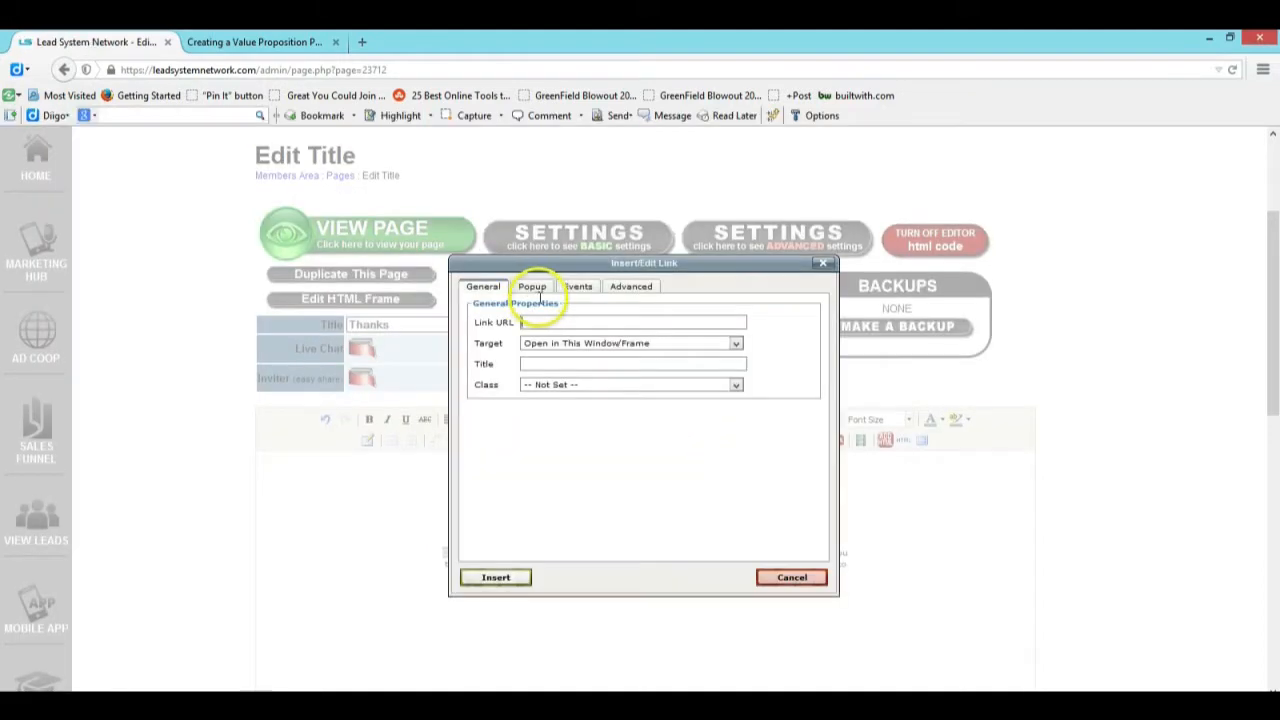
pyautogui.click(557, 320)
pyautogui.write('htt')
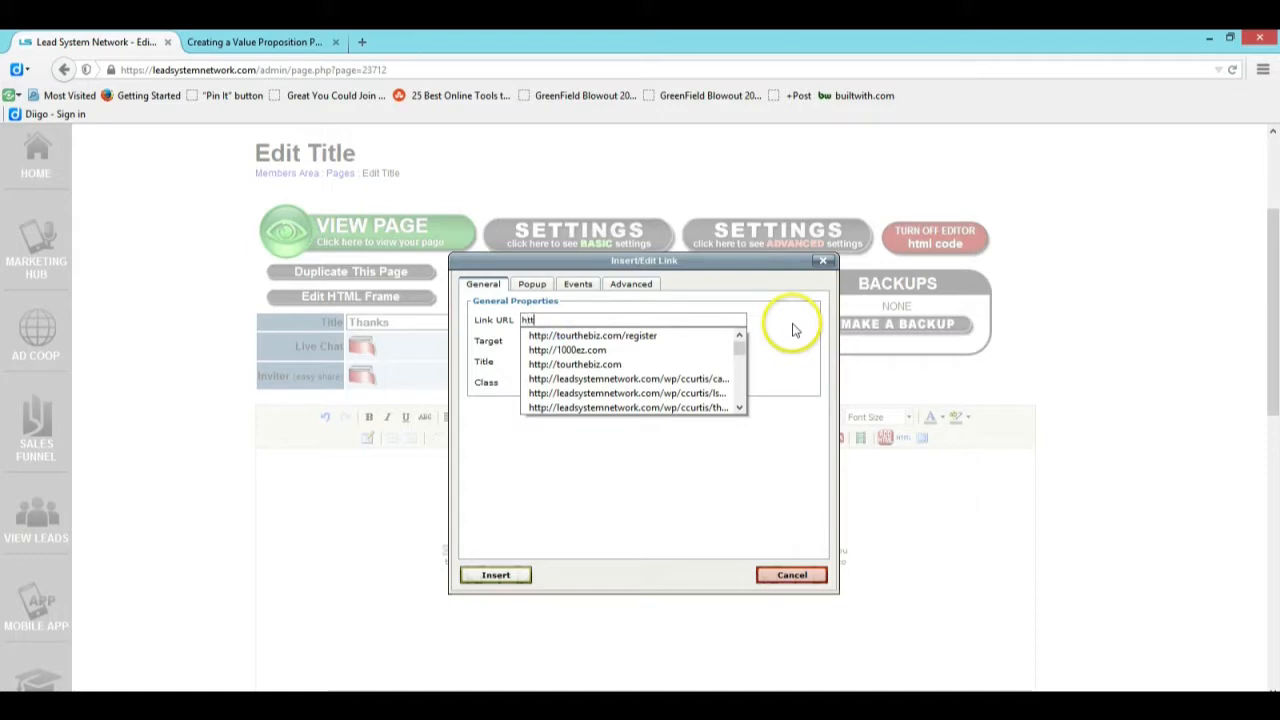
pyautogui.write('p://1000')
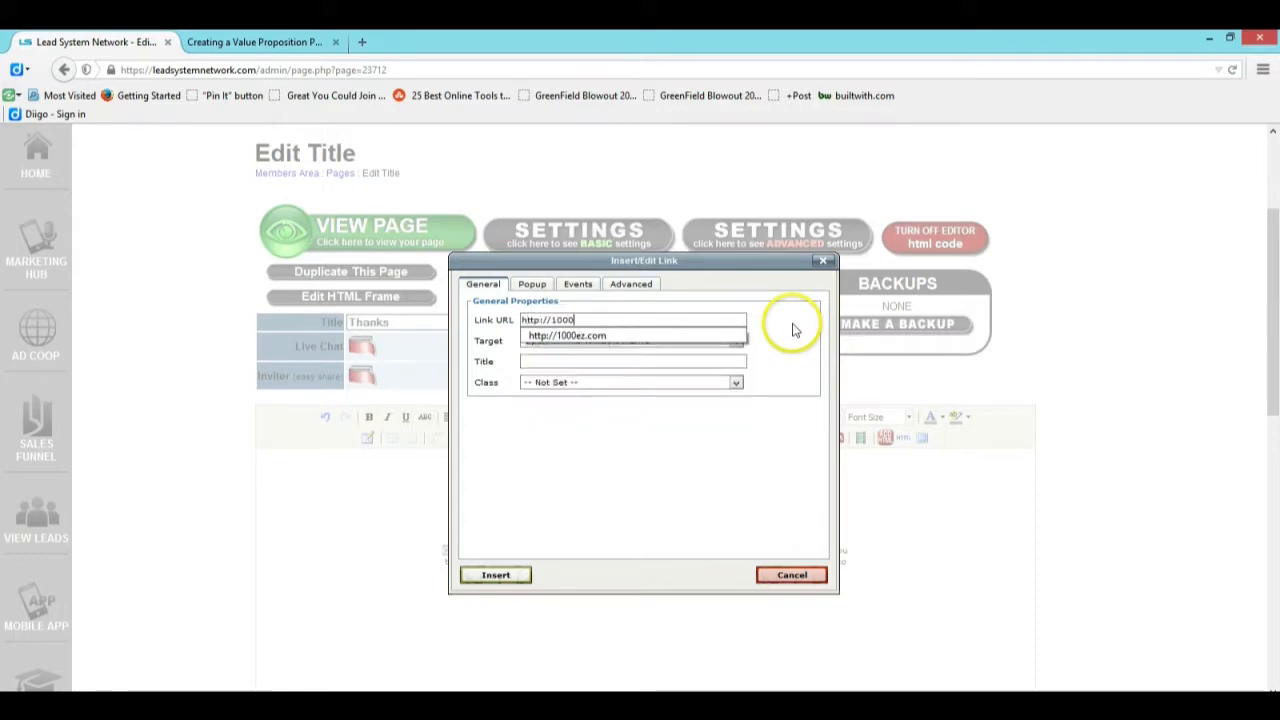
pyautogui.write('ez.com')
pyautogui.click(497, 573)
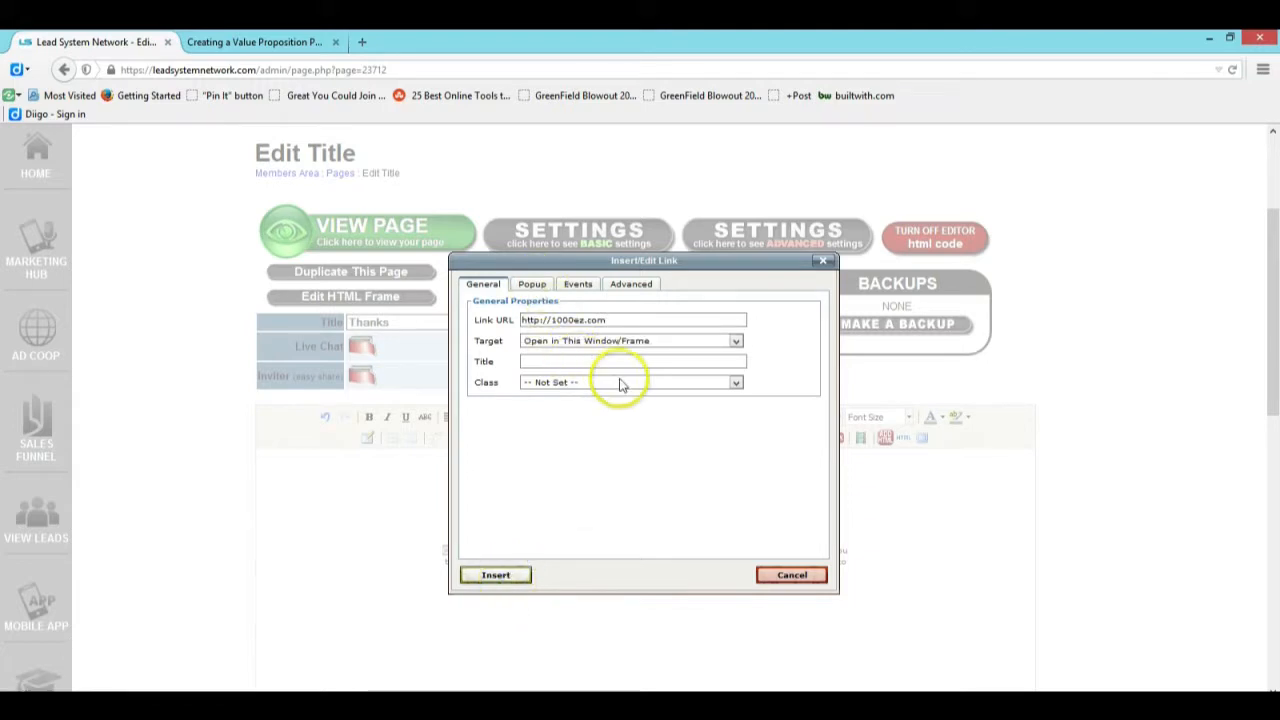
pyautogui.click(645, 340)
pyautogui.click(632, 364)
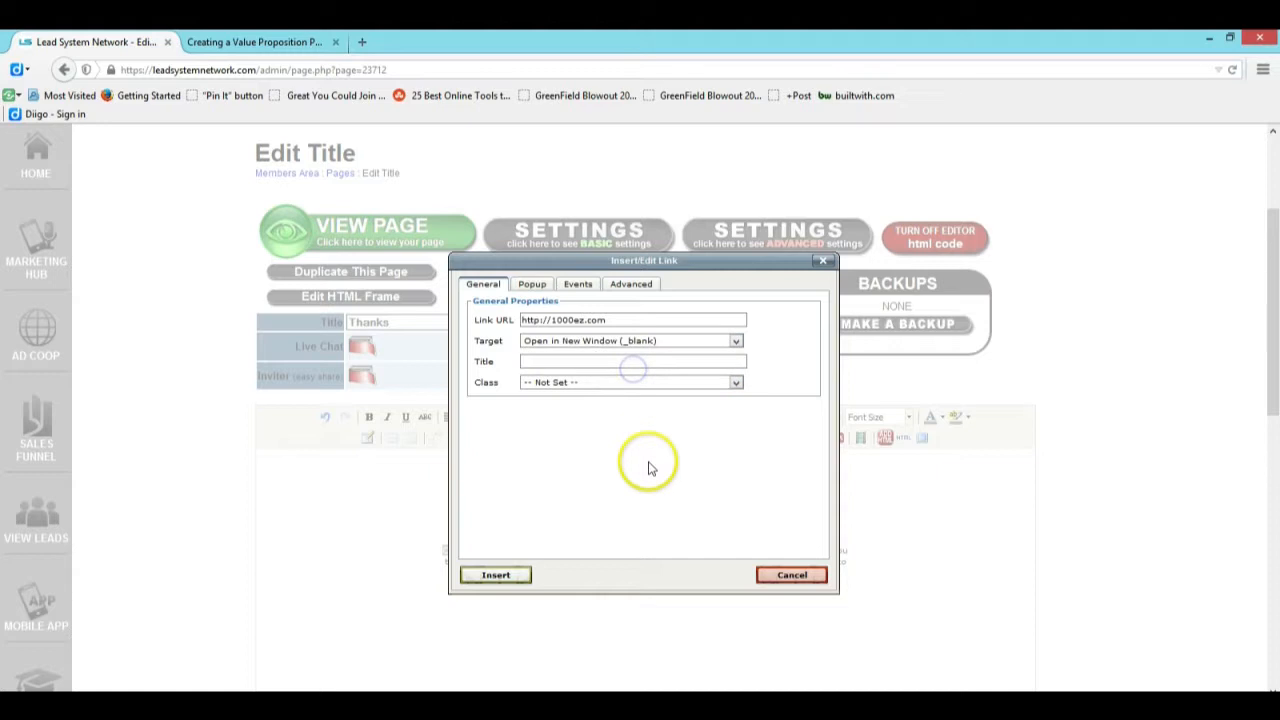
pyautogui.click(493, 575)
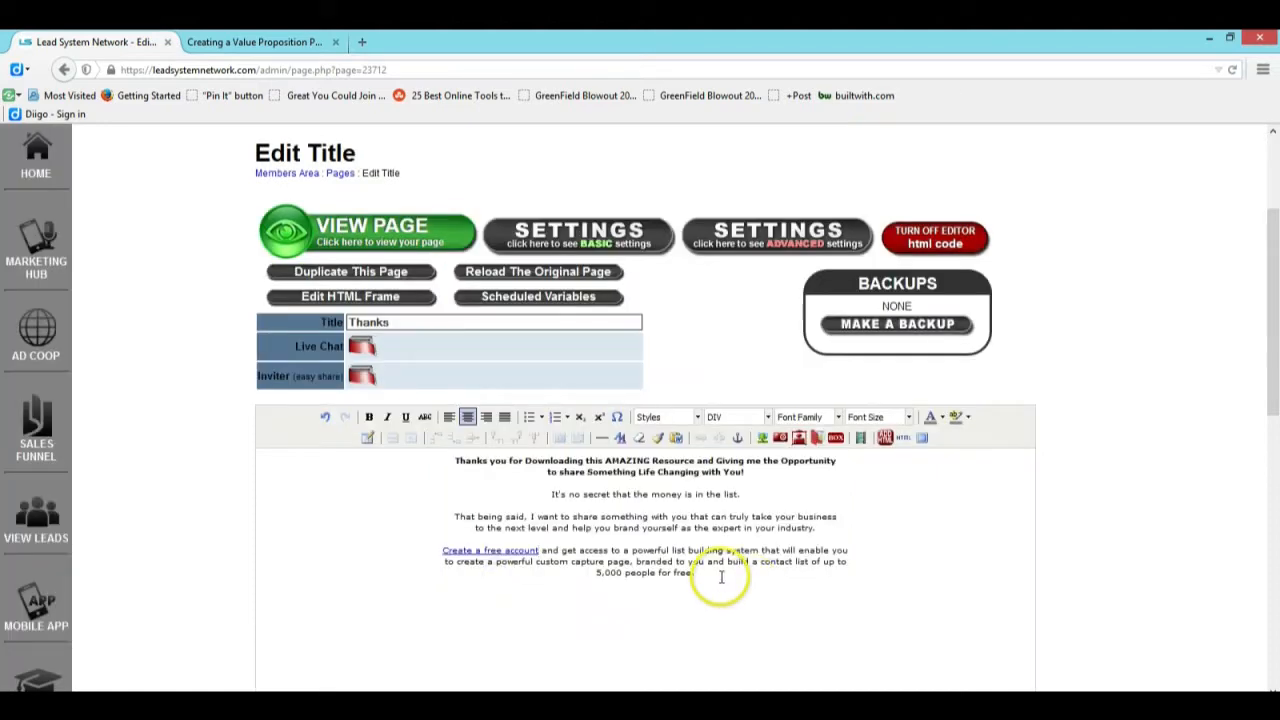
# Add the line "THANKS AGAIN, here are your downloads." below the free account paragraph and start a new line
pyautogui.press('Return')
pyautogui.write('THANKS')
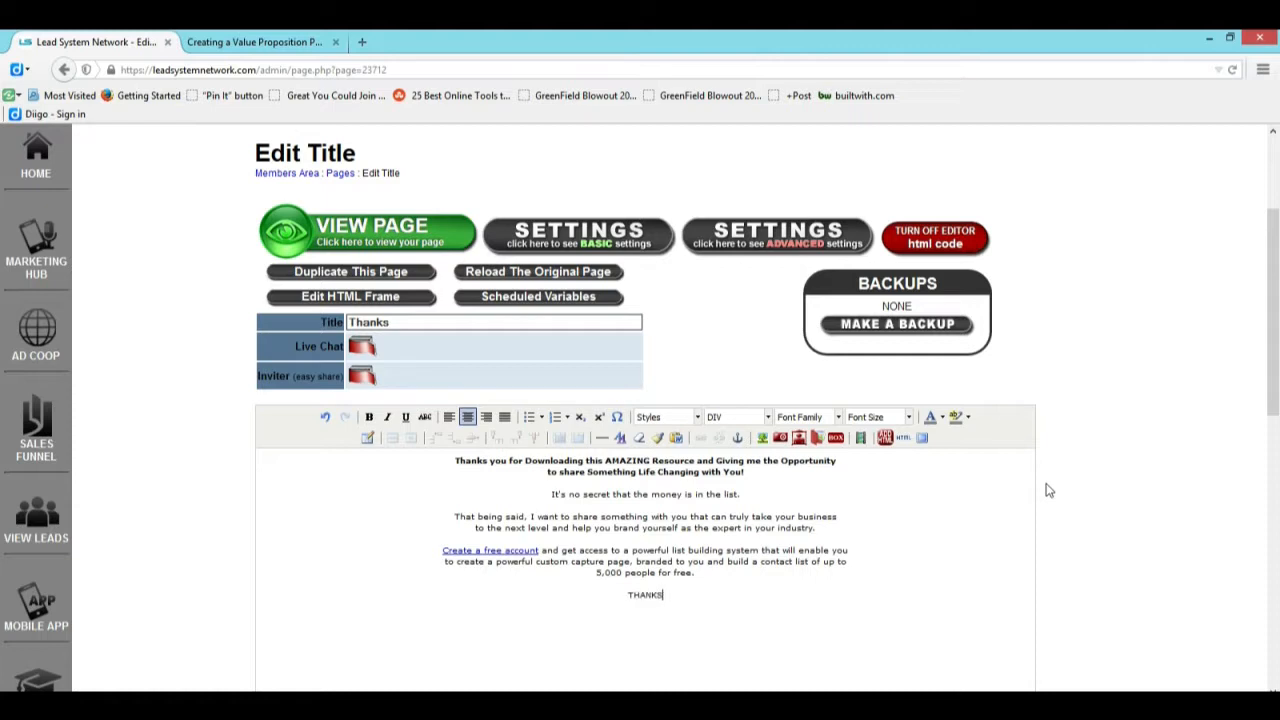
pyautogui.write(' AGAIN, here are your do')
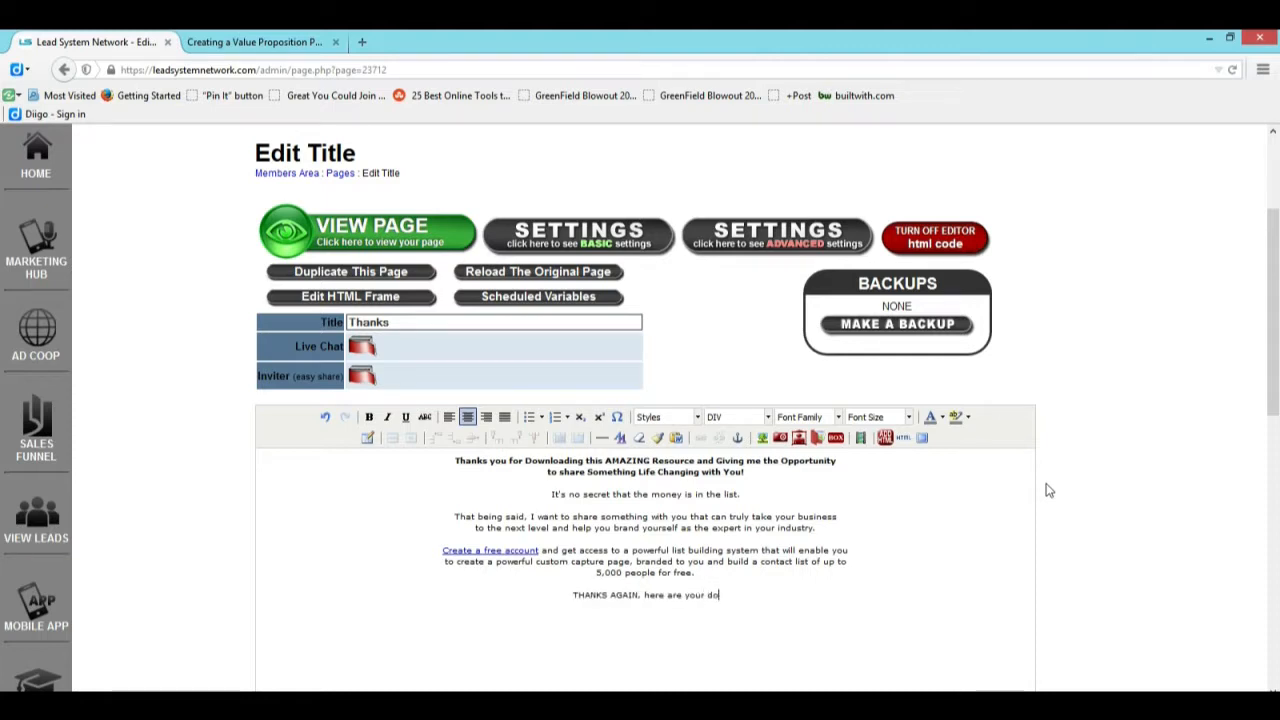
pyautogui.write('wnloads.')
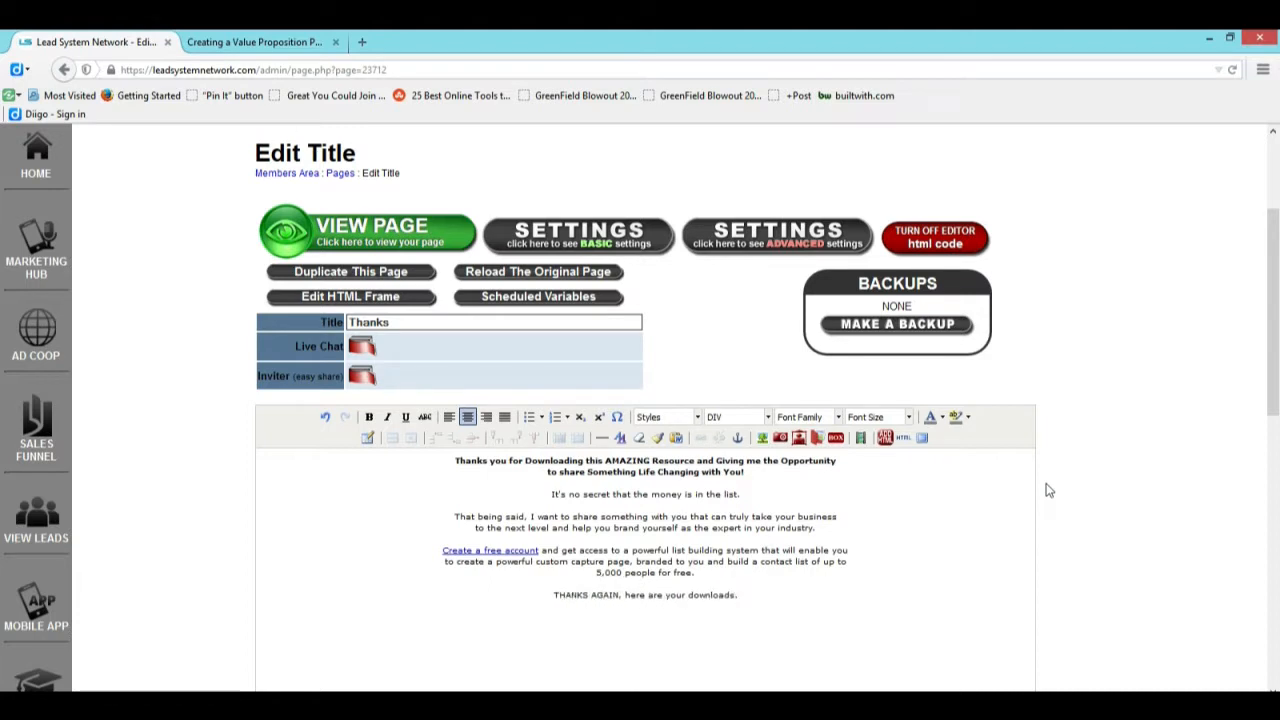
pyautogui.press('Return')
# Copy the link address of the "Ben Franklins IM Success" ebook from the open Creating a Value Proposition page
pyautogui.click(236, 42)
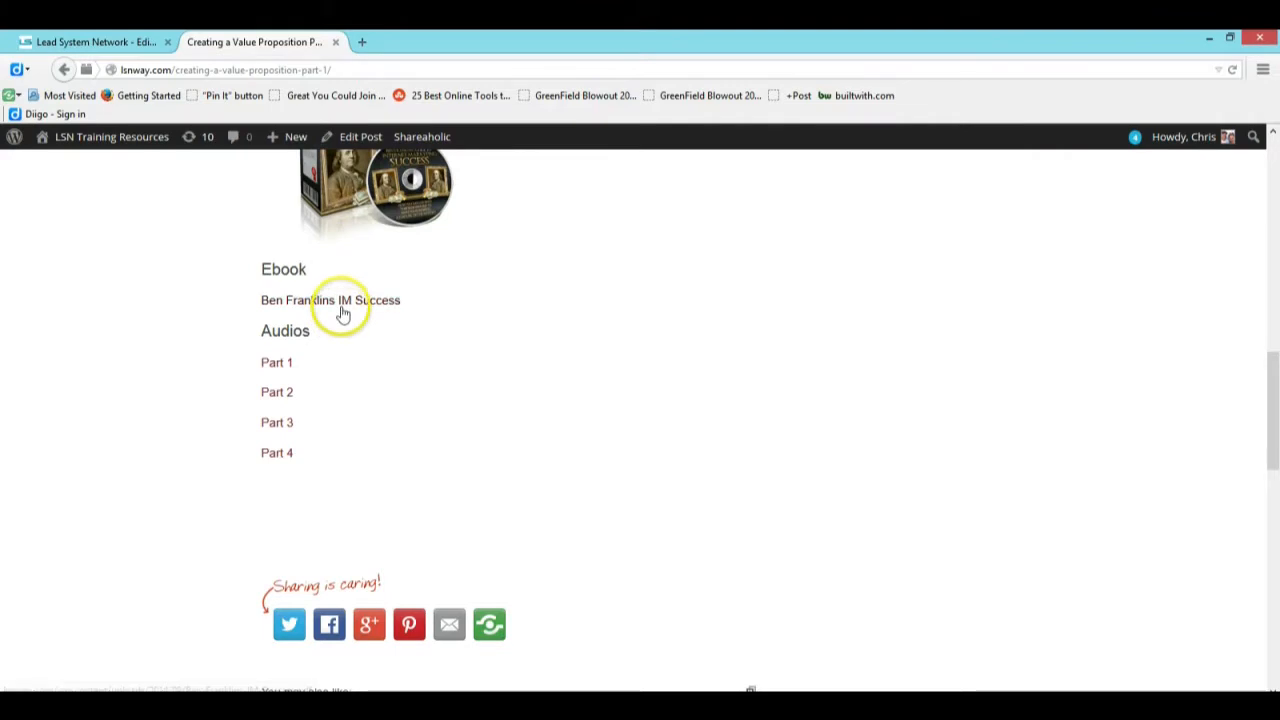
pyautogui.rightClick(279, 364)
pyautogui.click(560, 318)
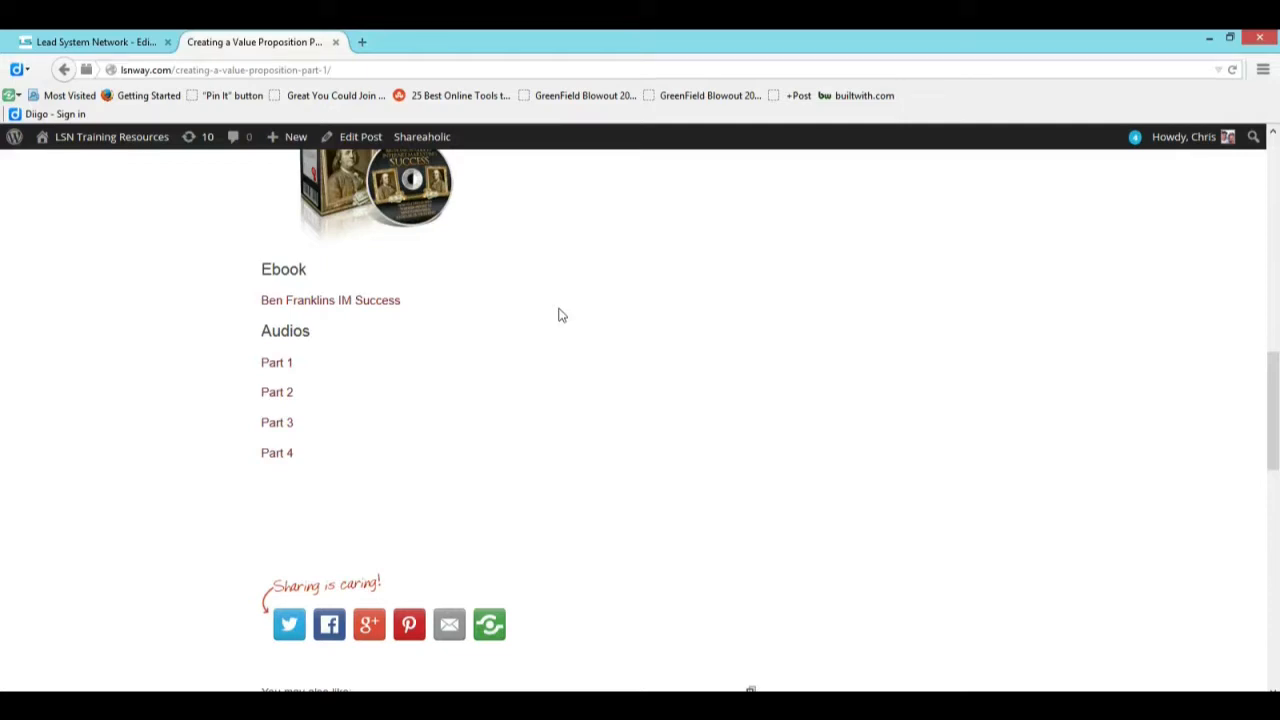
pyautogui.rightClick(364, 310)
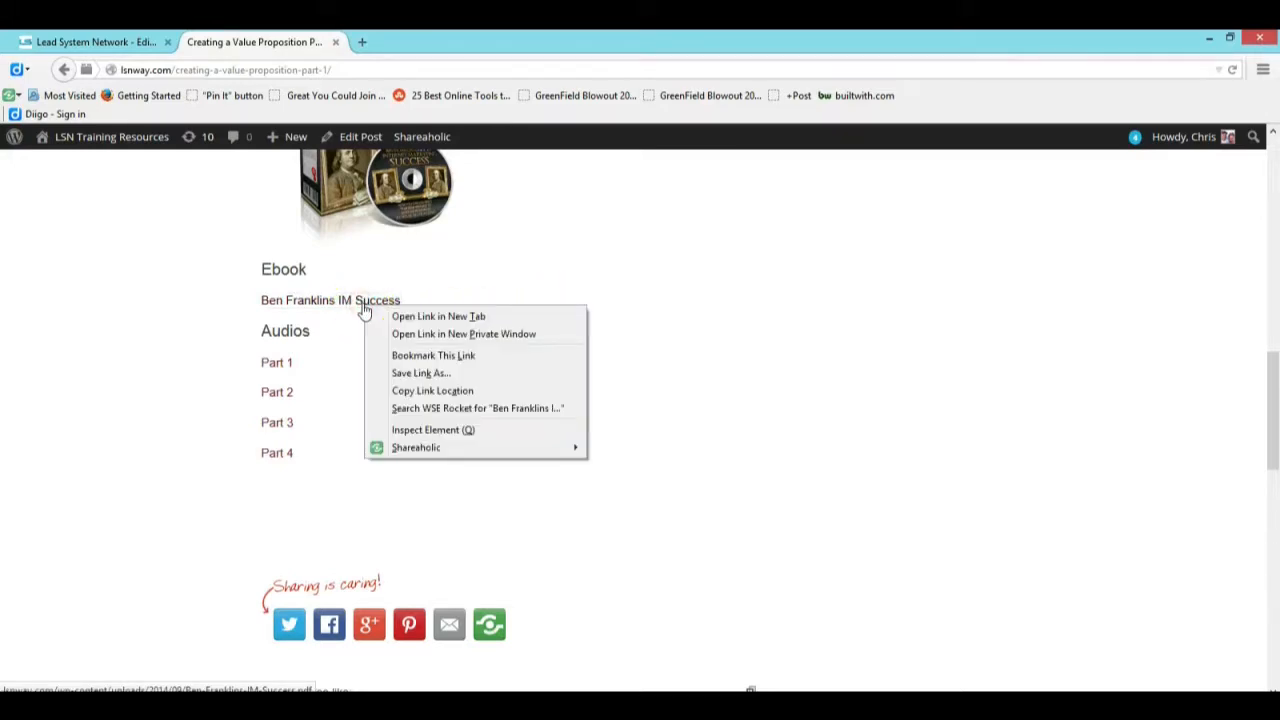
pyautogui.click(425, 390)
# Return to the page editor, add the line "Ben Franklins Guide - Ebook" and link it to the copied PDF address
pyautogui.click(60, 42)
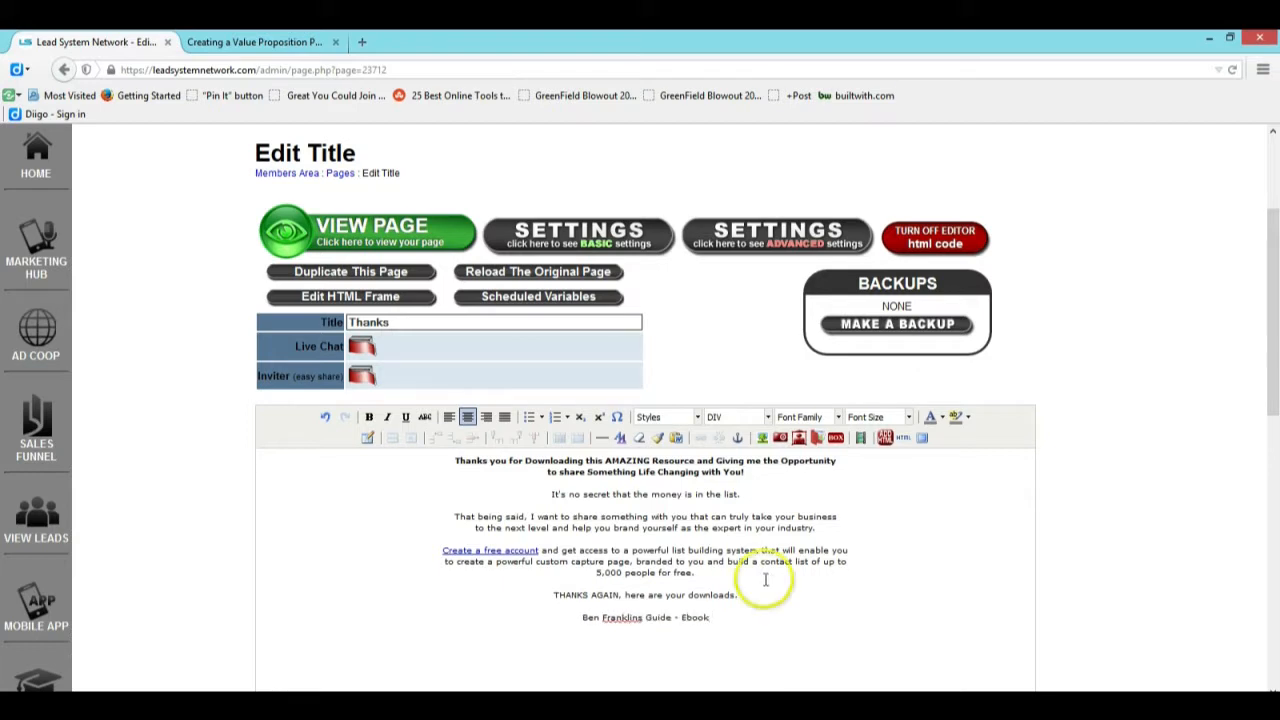
pyautogui.moveTo(709, 617); pyautogui.dragTo(572, 628)
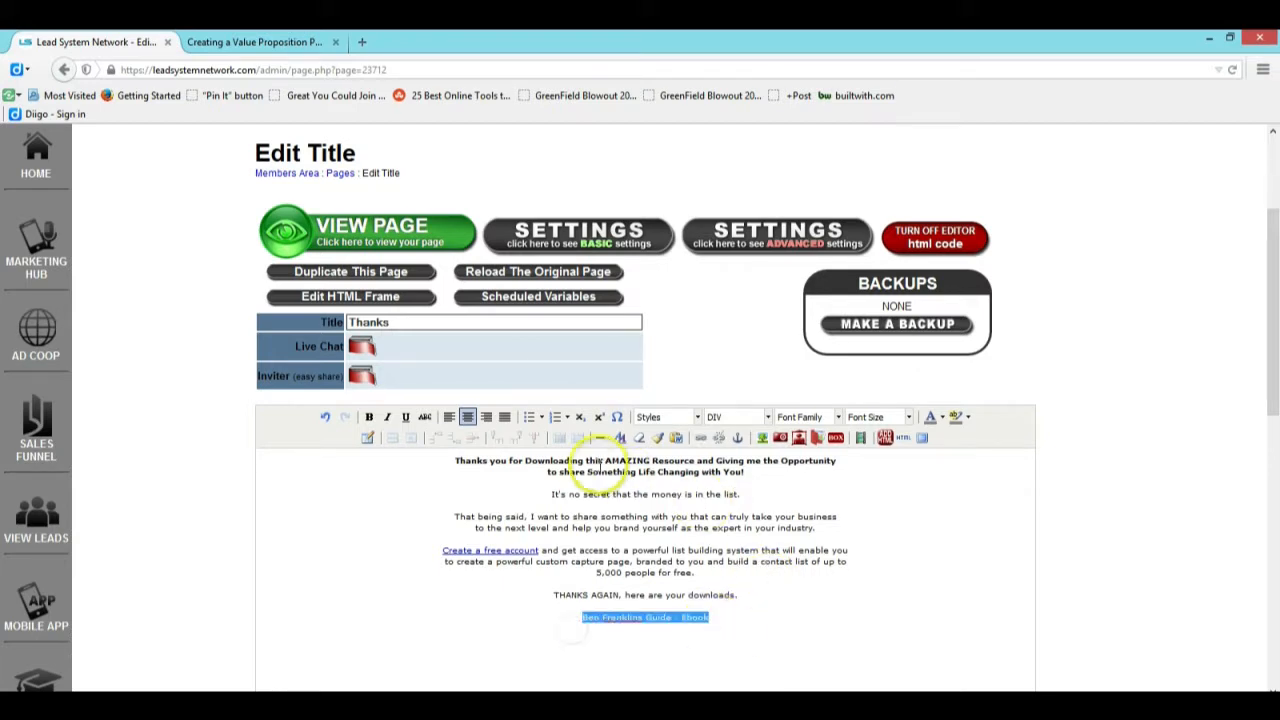
pyautogui.click(702, 438)
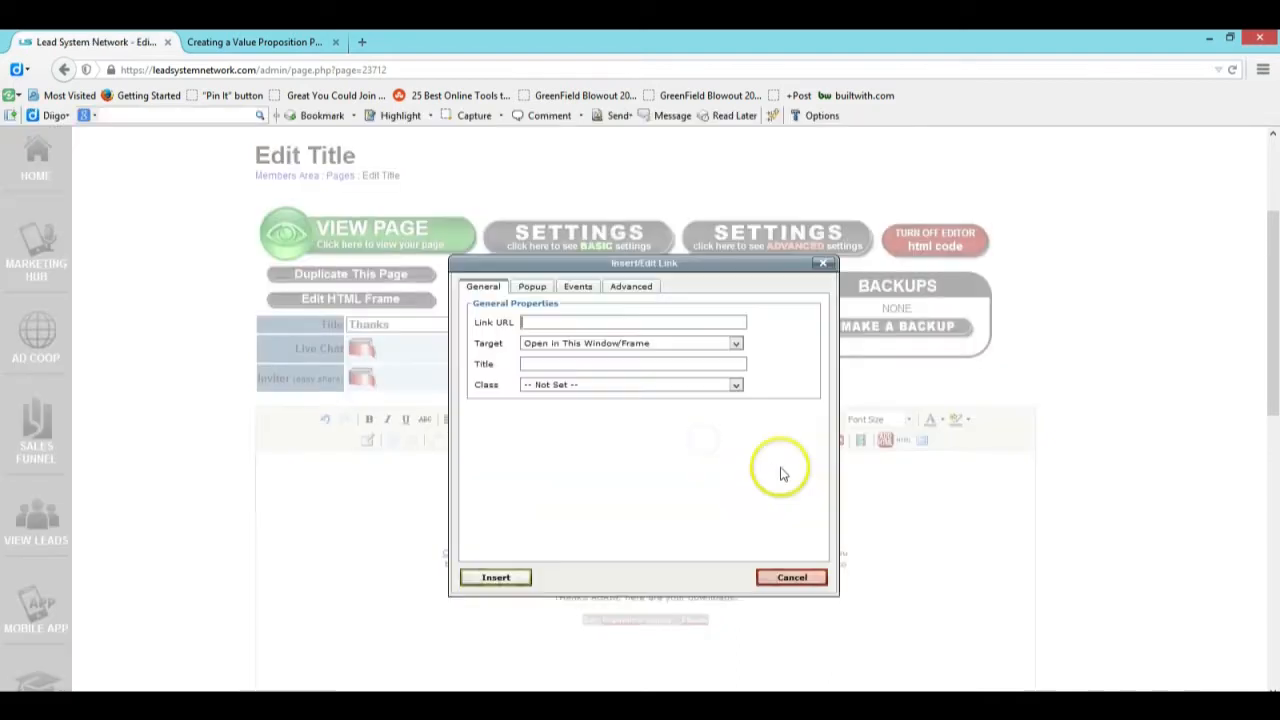
pyautogui.click(549, 319)
pyautogui.rightClick(558, 330)
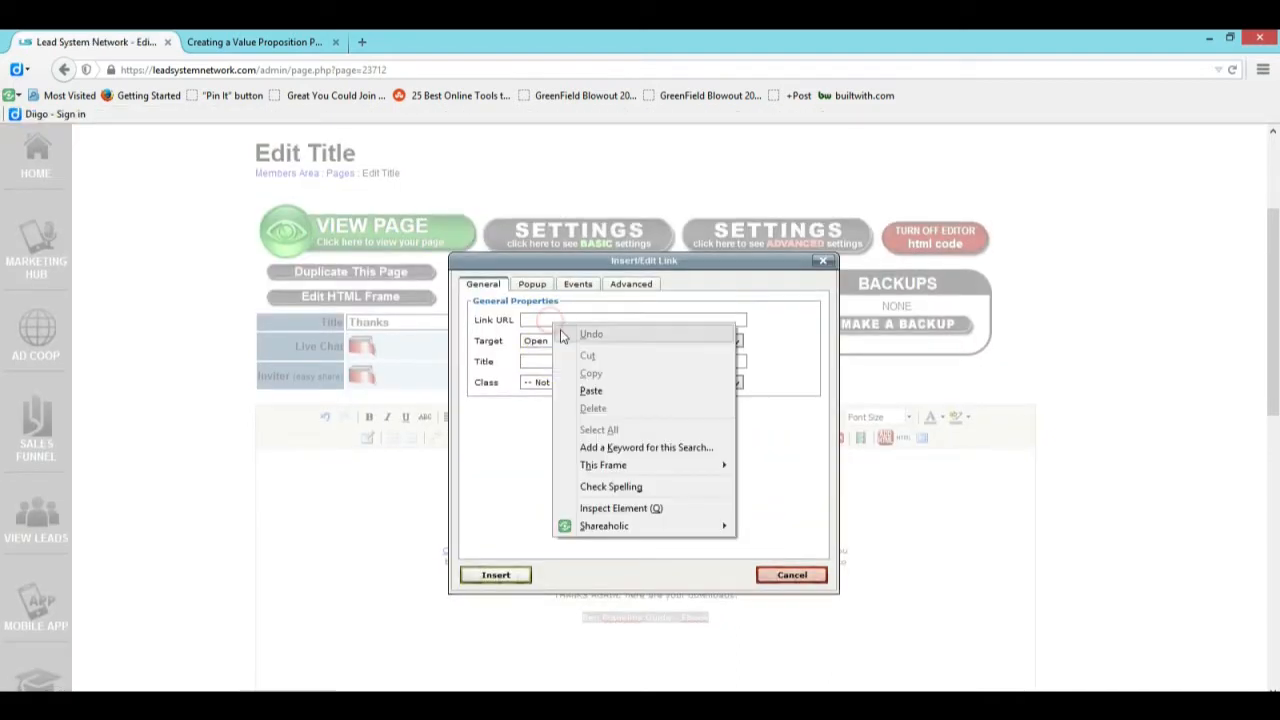
pyautogui.click(591, 391)
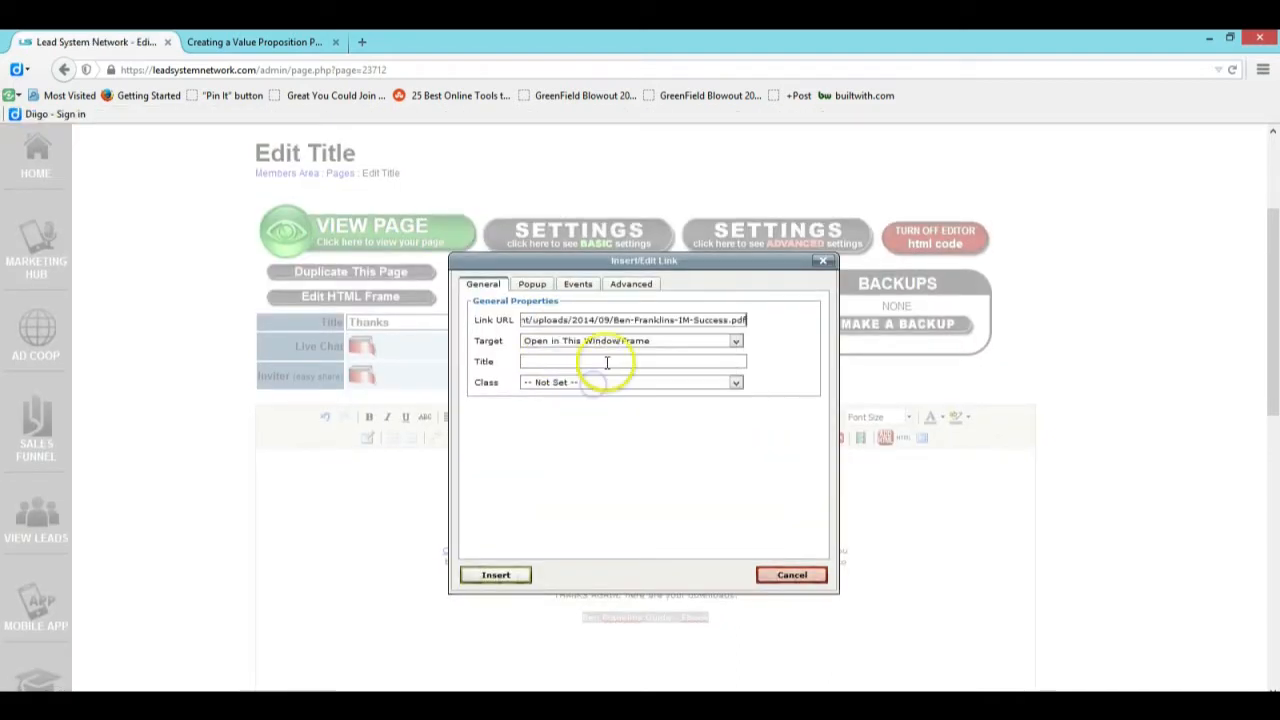
pyautogui.click(495, 575)
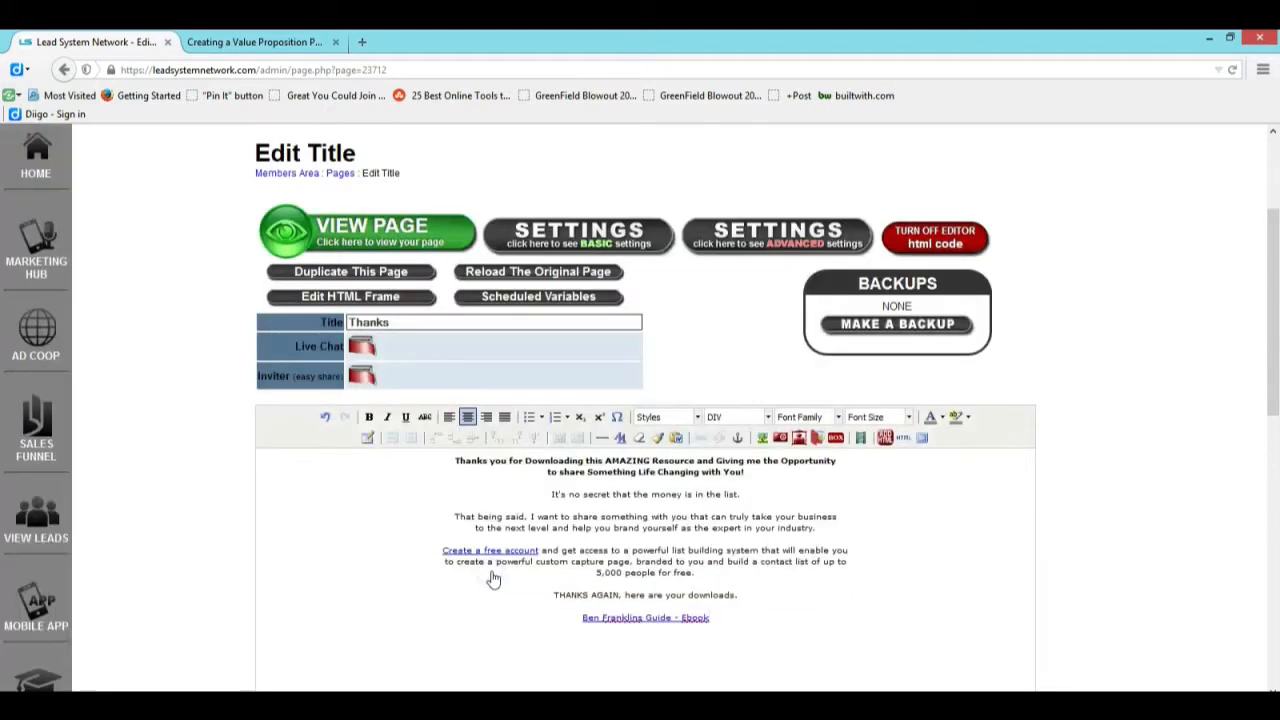
# Below the ebook link, add the line "To download the files below, right click and save as"
pyautogui.click(747, 624)
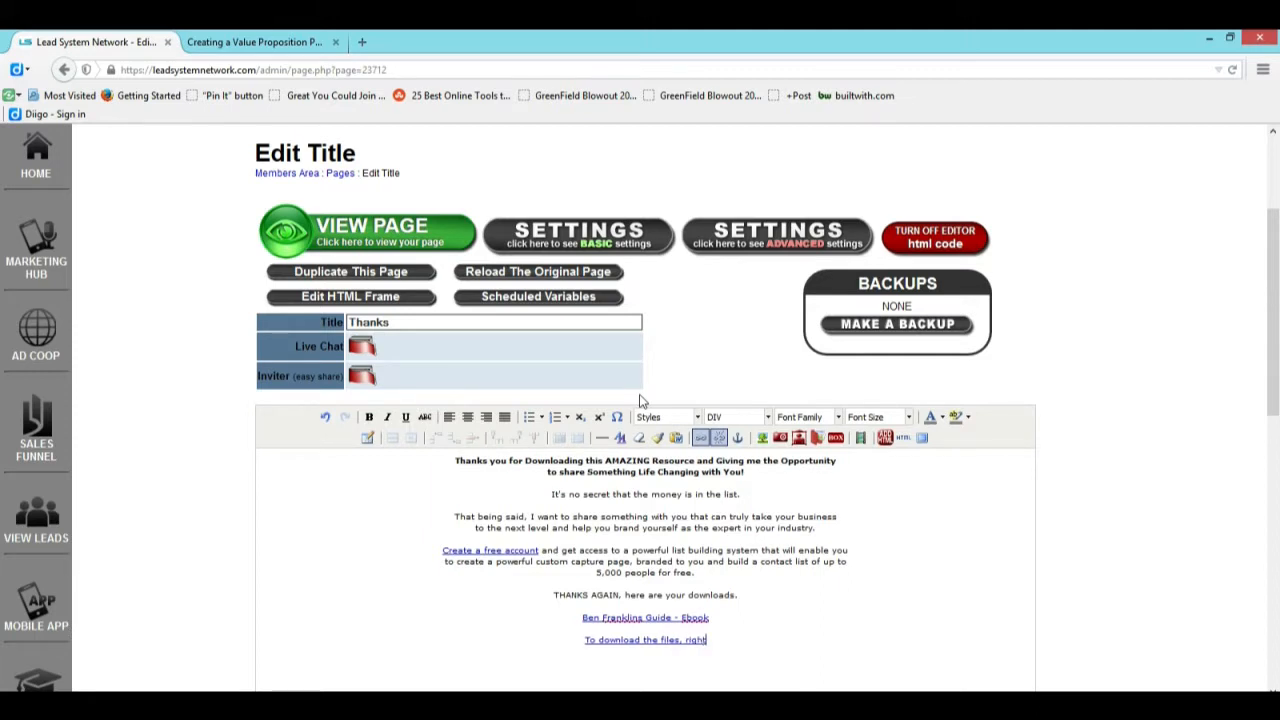
pyautogui.write('ve as')
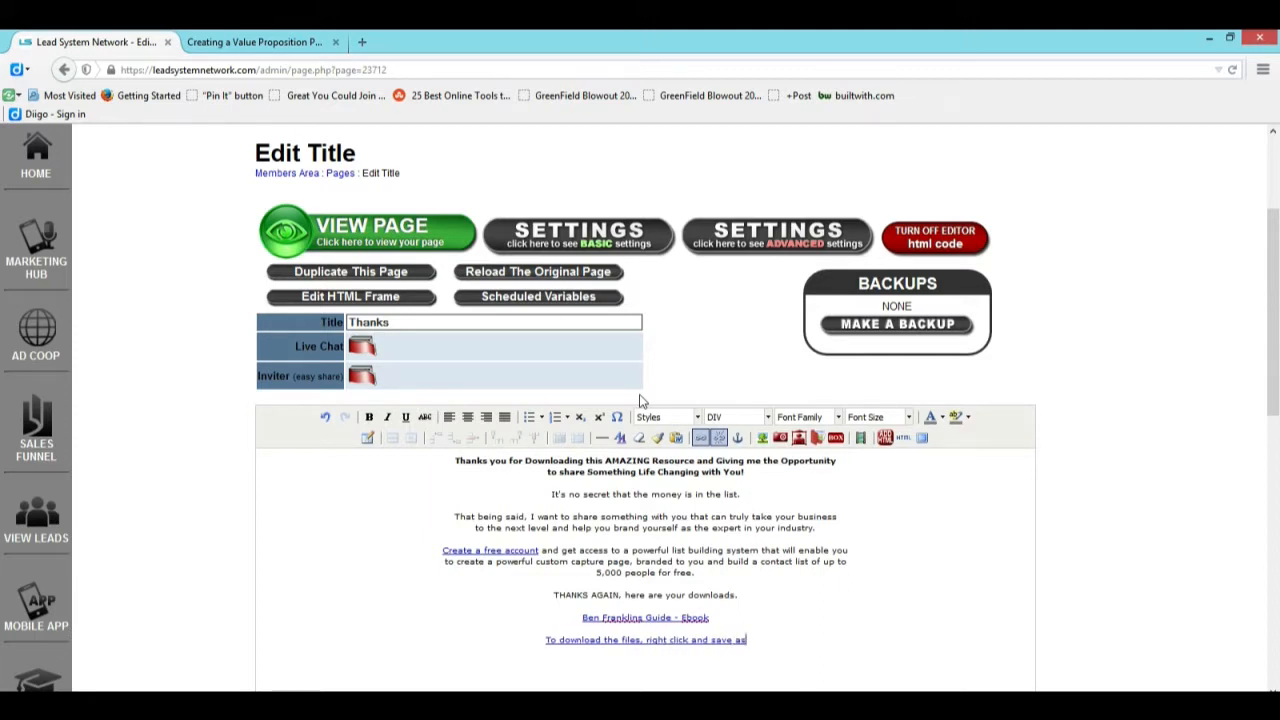
pyautogui.click(641, 640)
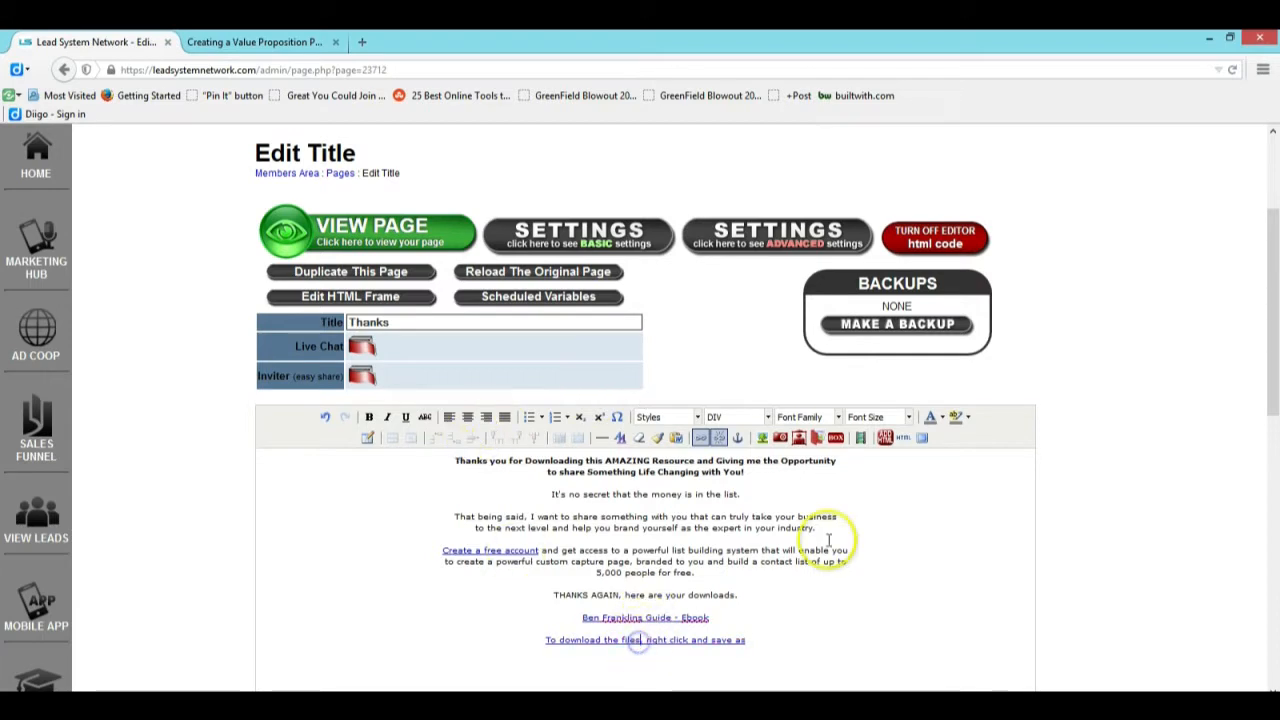
pyautogui.write('below')
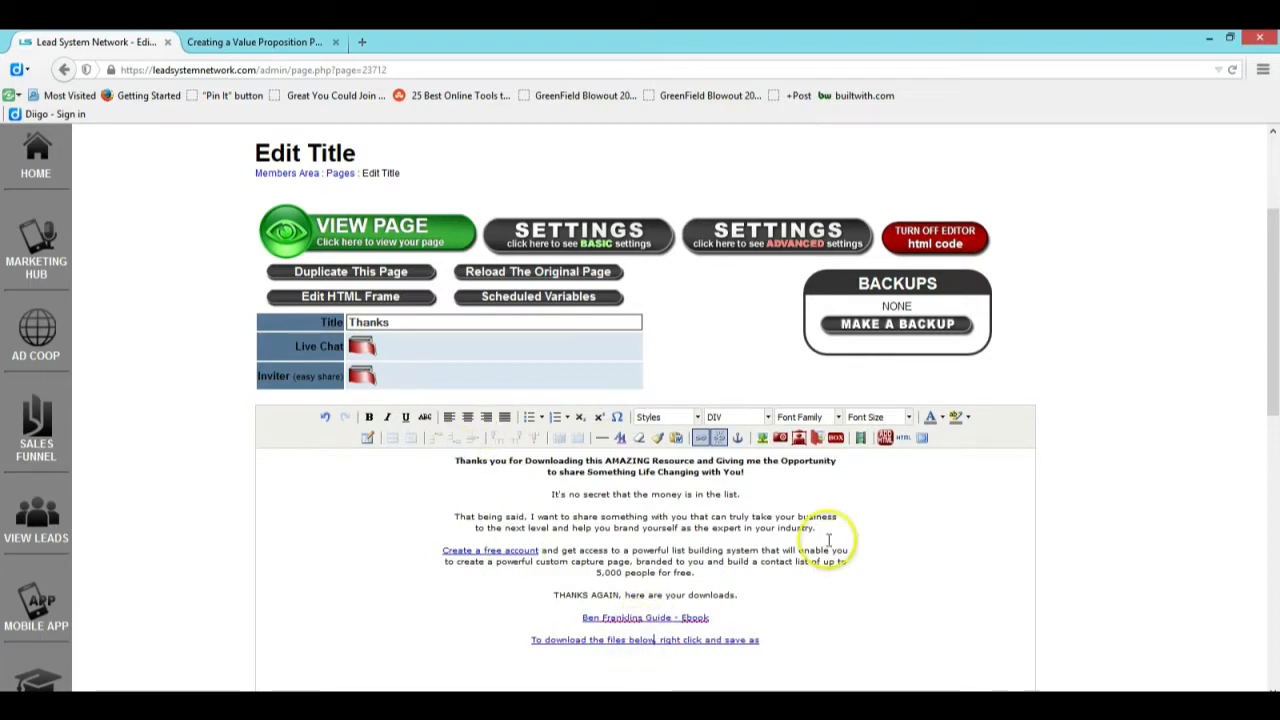
# Remove the link from the line "To download the files below, right click and save as" and start a new line beneath it
pyautogui.moveTo(777, 651); pyautogui.dragTo(526, 651)
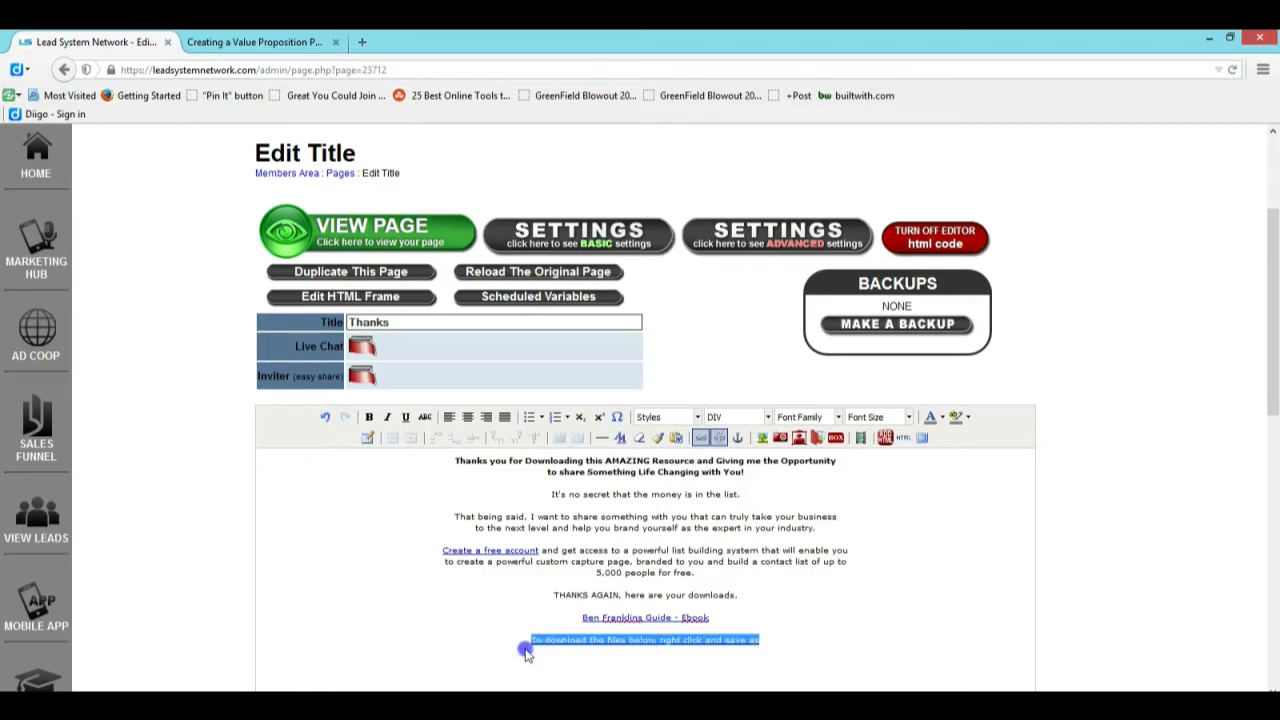
pyautogui.click(722, 439)
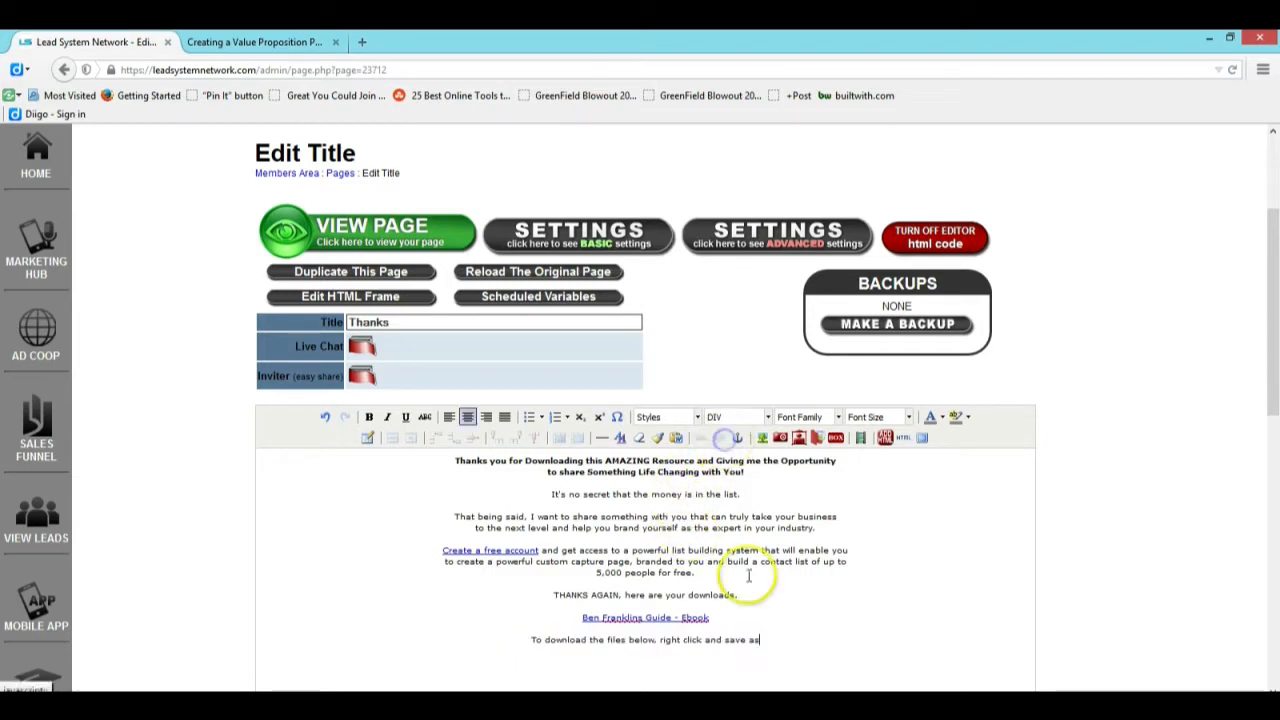
pyautogui.click(776, 640)
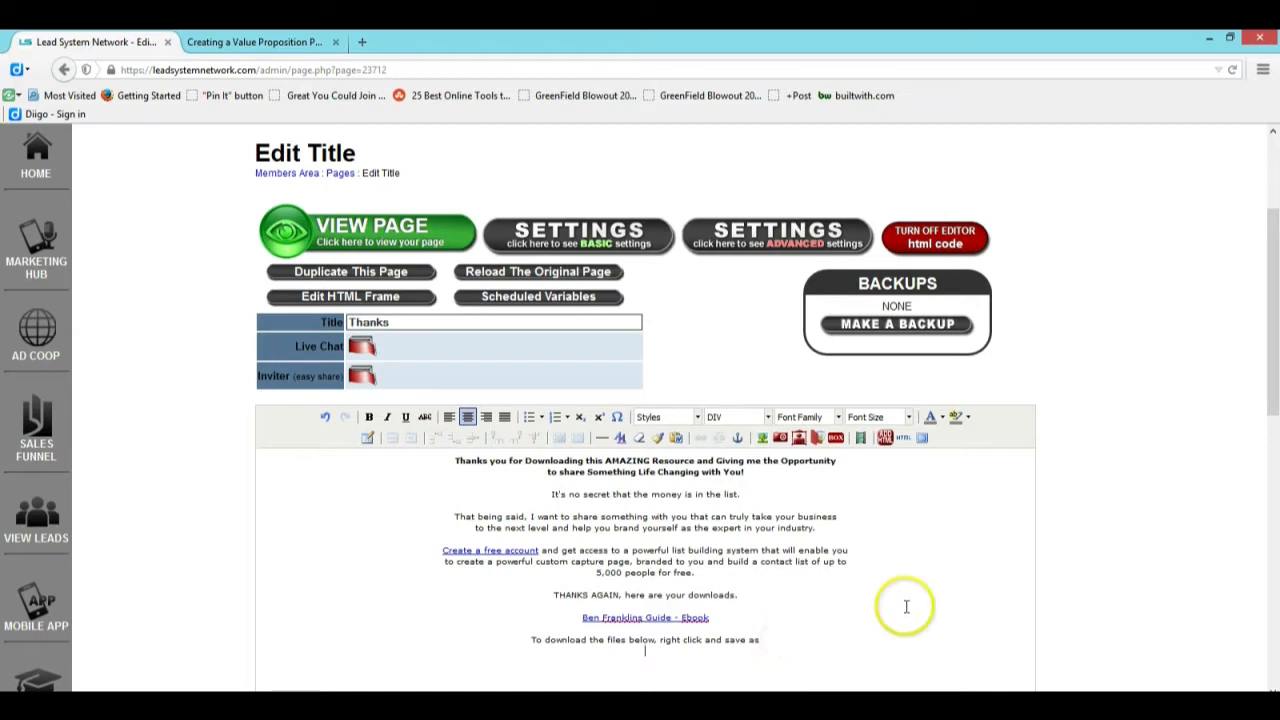
# Copy the four audio links, Part 1 to Part 4, from the Creating a Value Proposition page
pyautogui.click(255, 44)
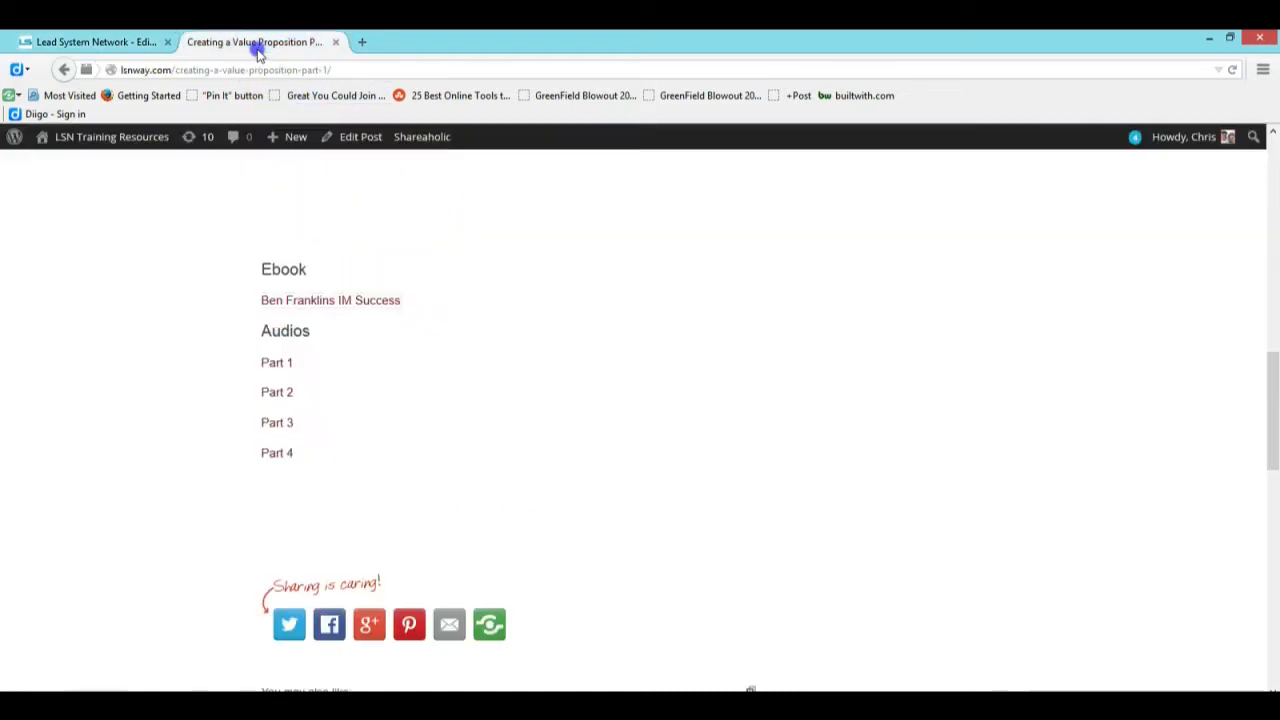
pyautogui.moveTo(300, 456); pyautogui.dragTo(315, 388)
pyautogui.click(262, 367)
pyautogui.click(362, 393)
pyautogui.moveTo(309, 457); pyautogui.dragTo(264, 368)
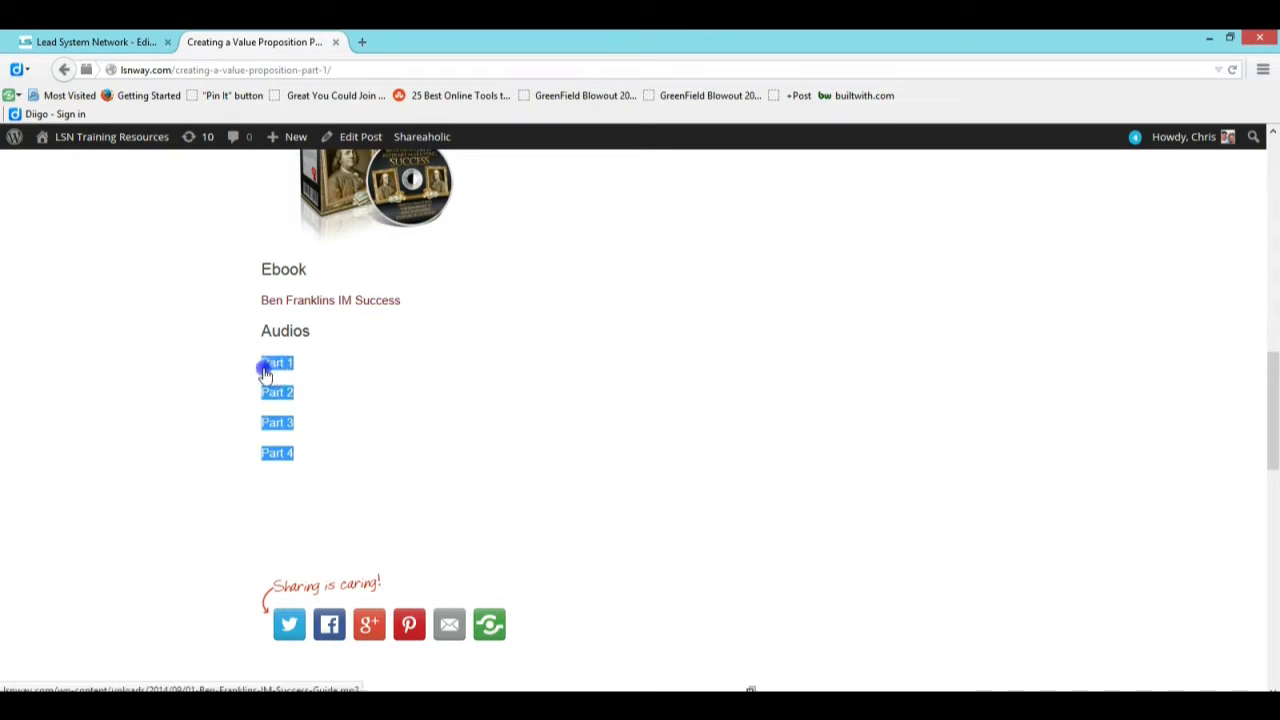
pyautogui.rightClick(267, 369)
pyautogui.click(313, 466)
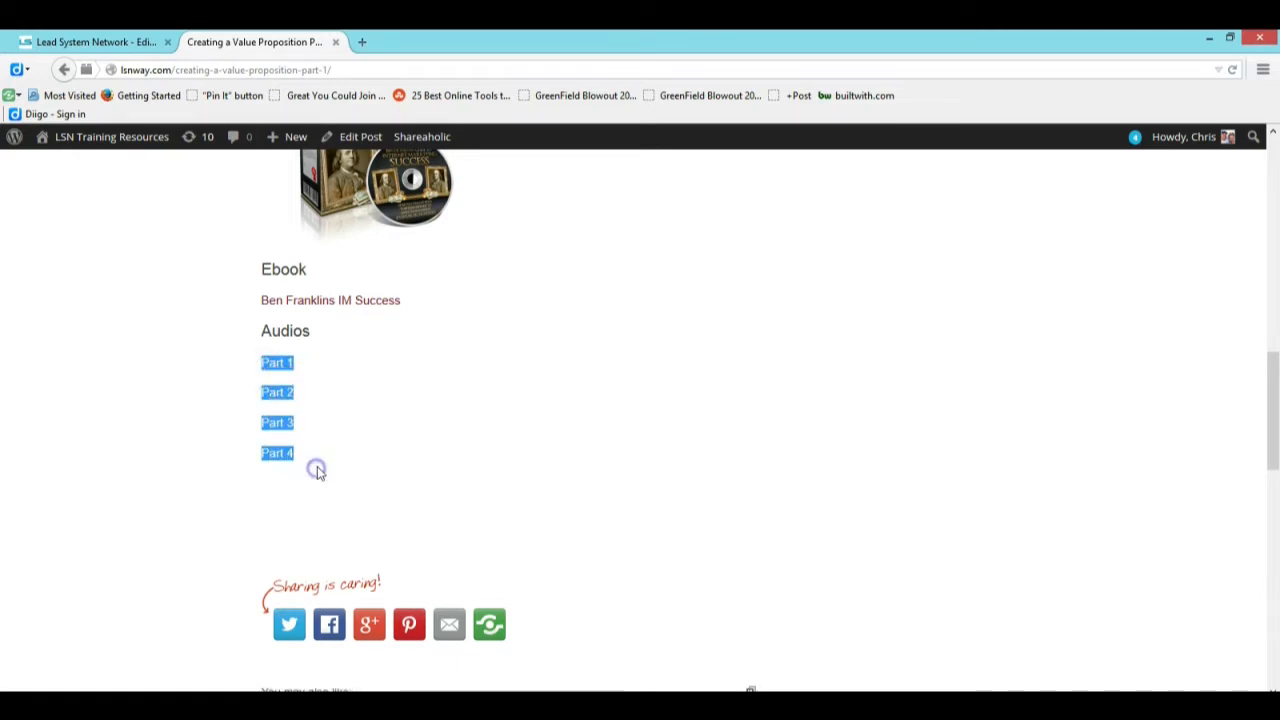
# Return to the page editor and paste the copied audio links below the download instruction line
pyautogui.click(130, 42)
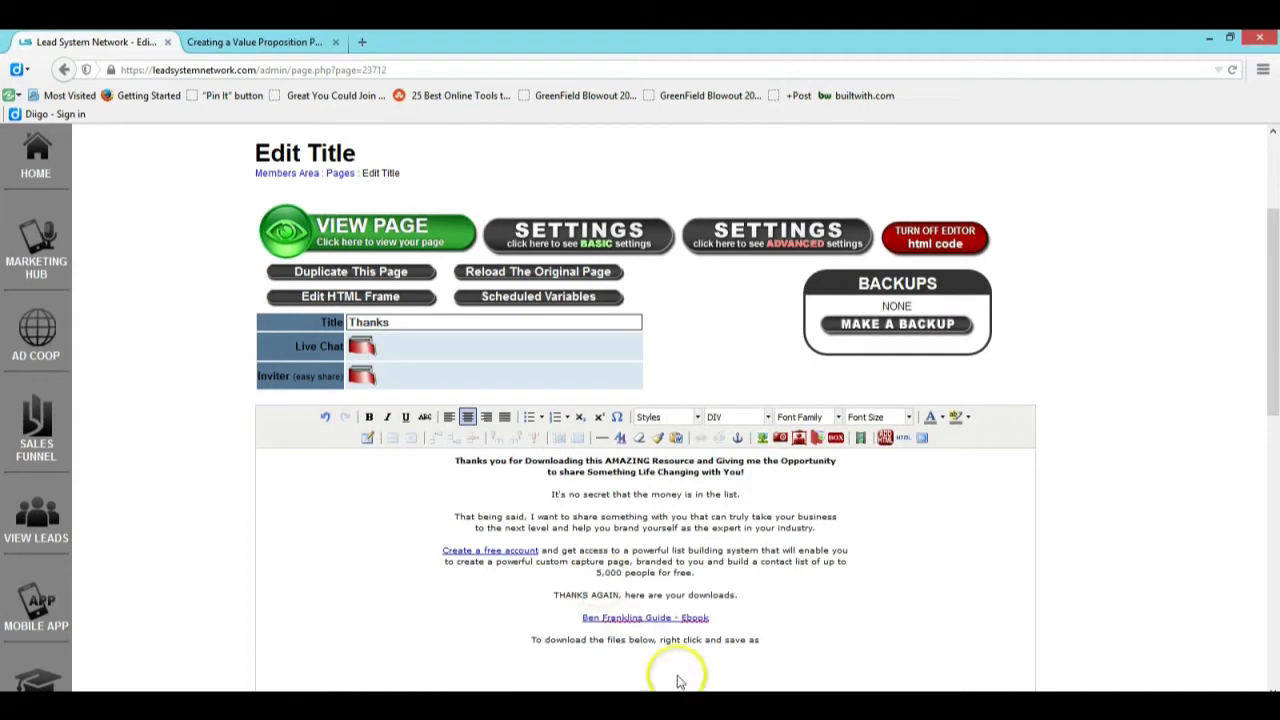
pyautogui.hotkey('ctrl', 'v')
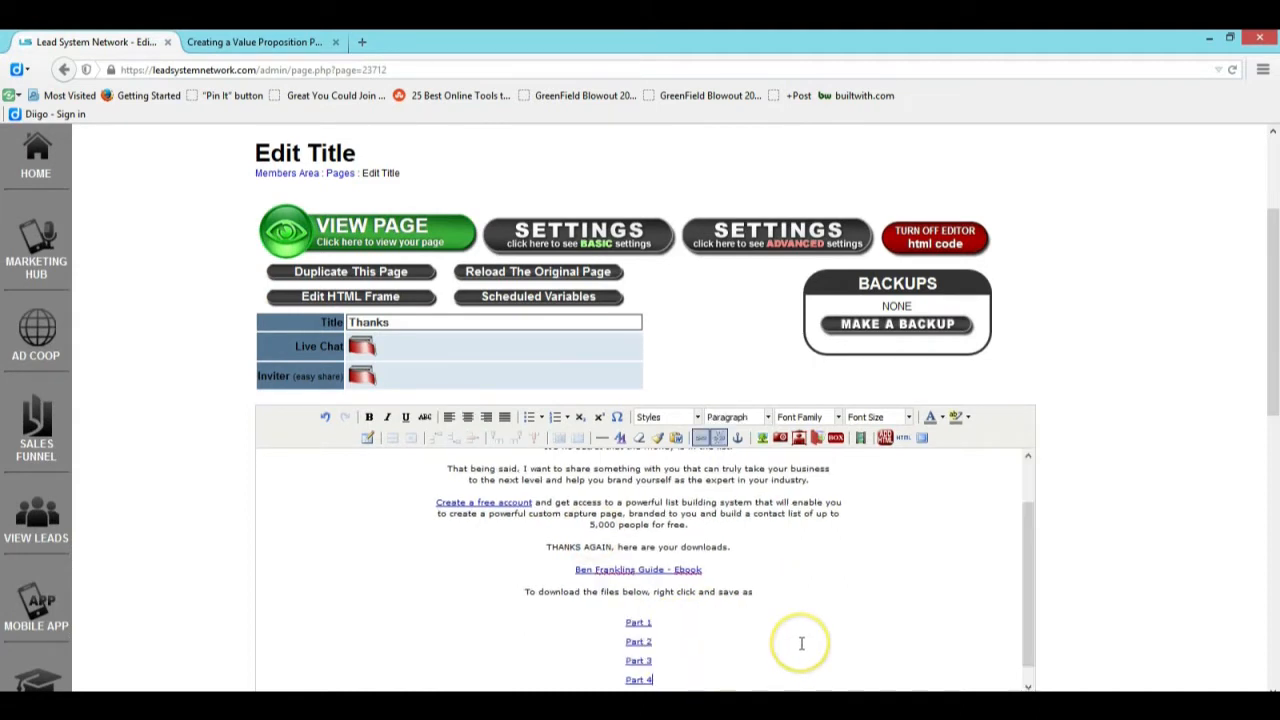
pyautogui.scroll(-1, 780, 643)
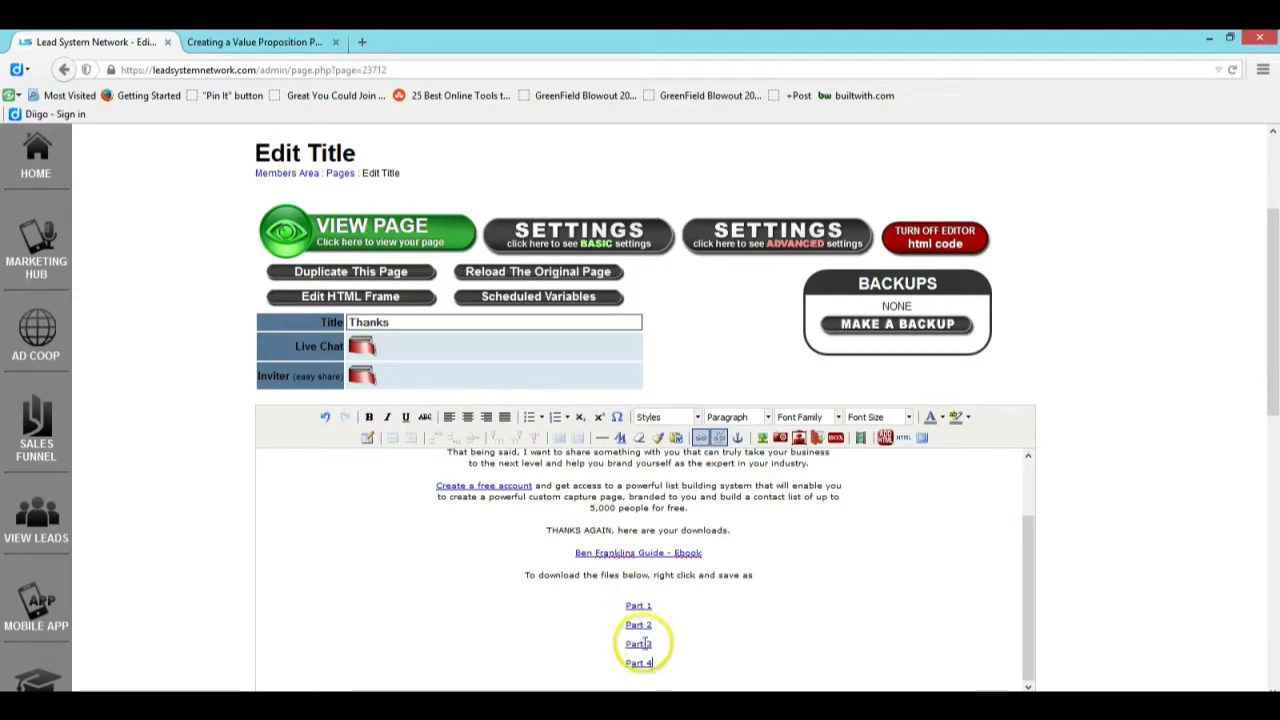
# Make the line "To download the files below, right click and save as" bold
pyautogui.click(734, 579)
pyautogui.moveTo(734, 579); pyautogui.dragTo(516, 577)
pyautogui.click(368, 417)
pyautogui.click(817, 586)
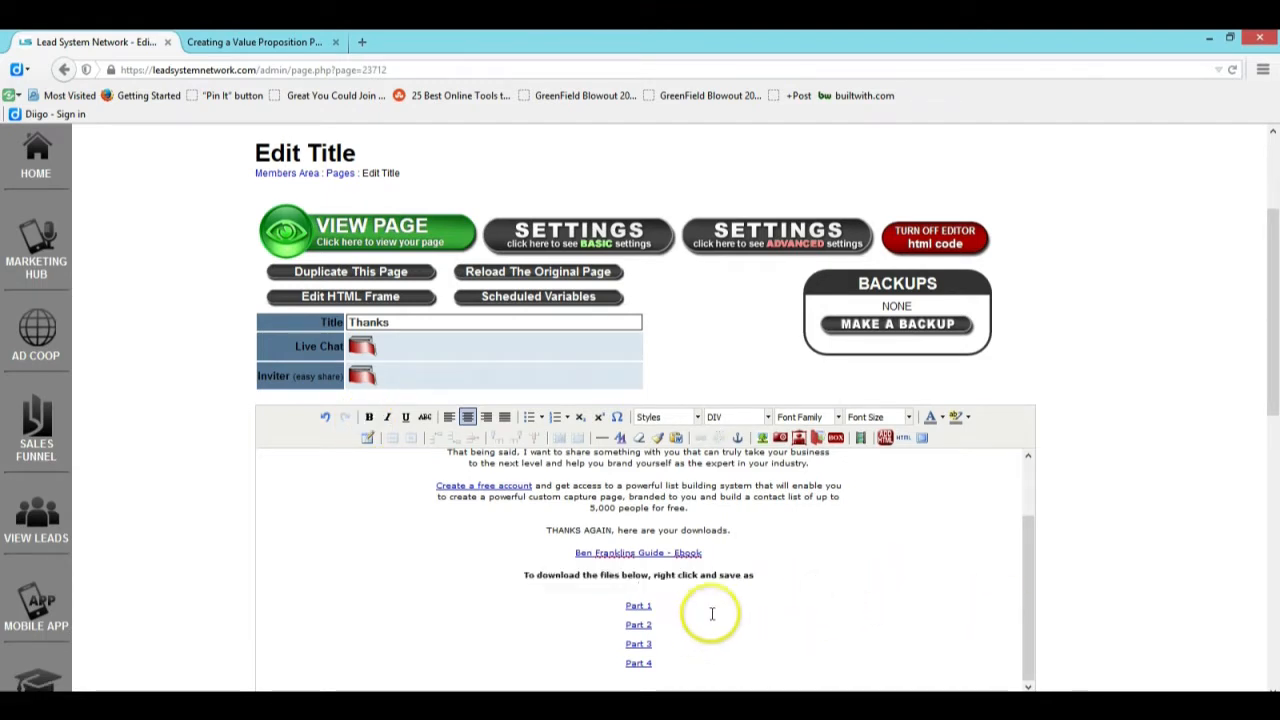
# Save the page changes, view the Thanks page as visitors see it, and return to the editor
pyautogui.scroll(2, 741, 619)
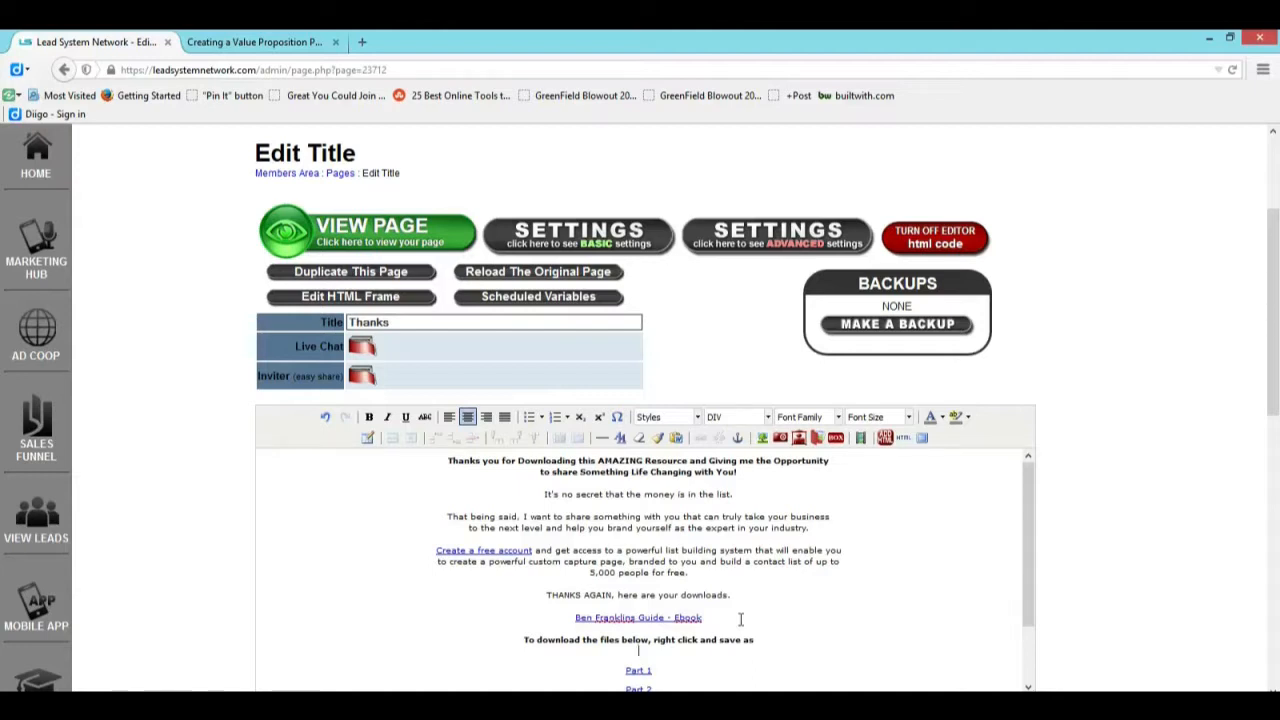
pyautogui.scroll(-3, 740, 620)
pyautogui.scroll(-5, 1120, 594)
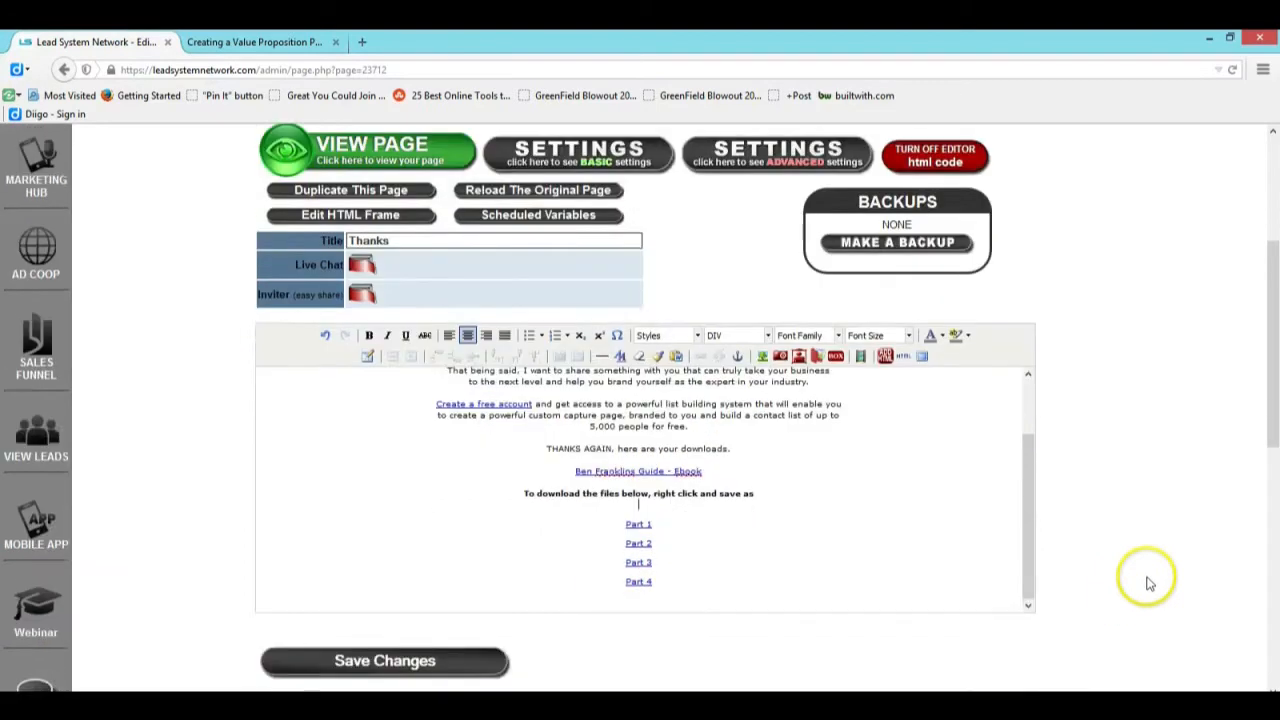
pyautogui.click(340, 393)
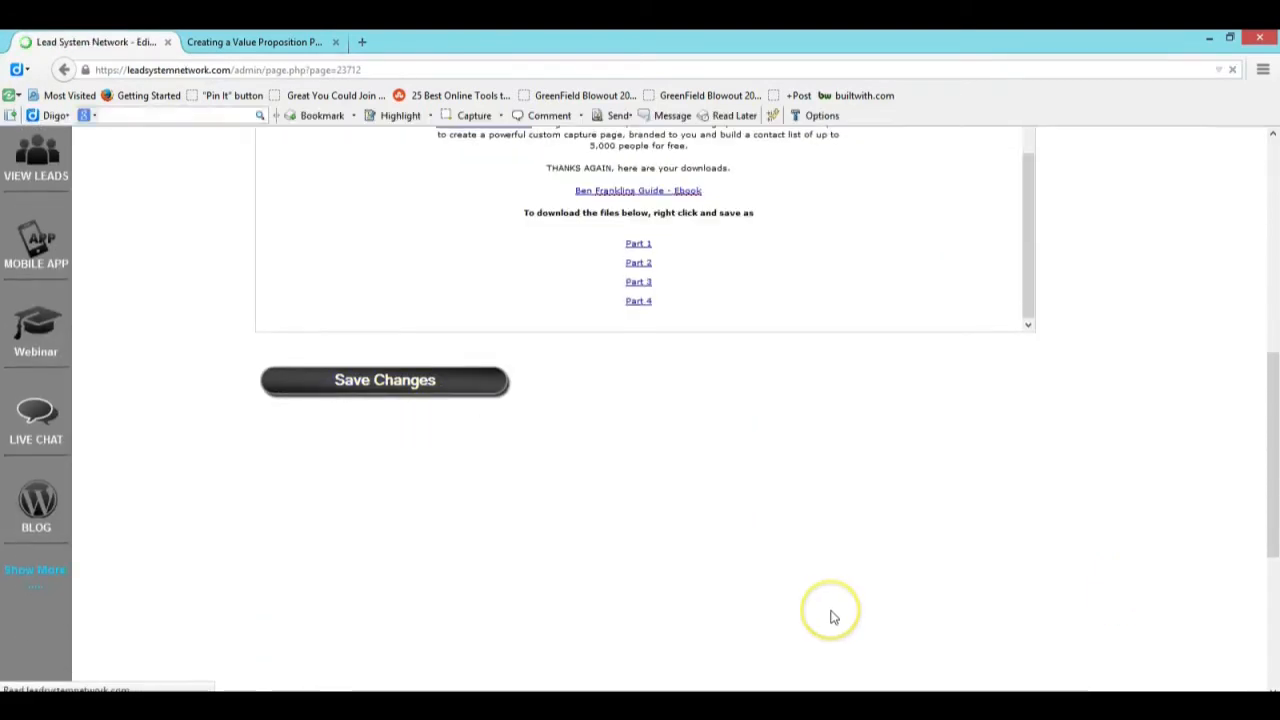
pyautogui.click(400, 412)
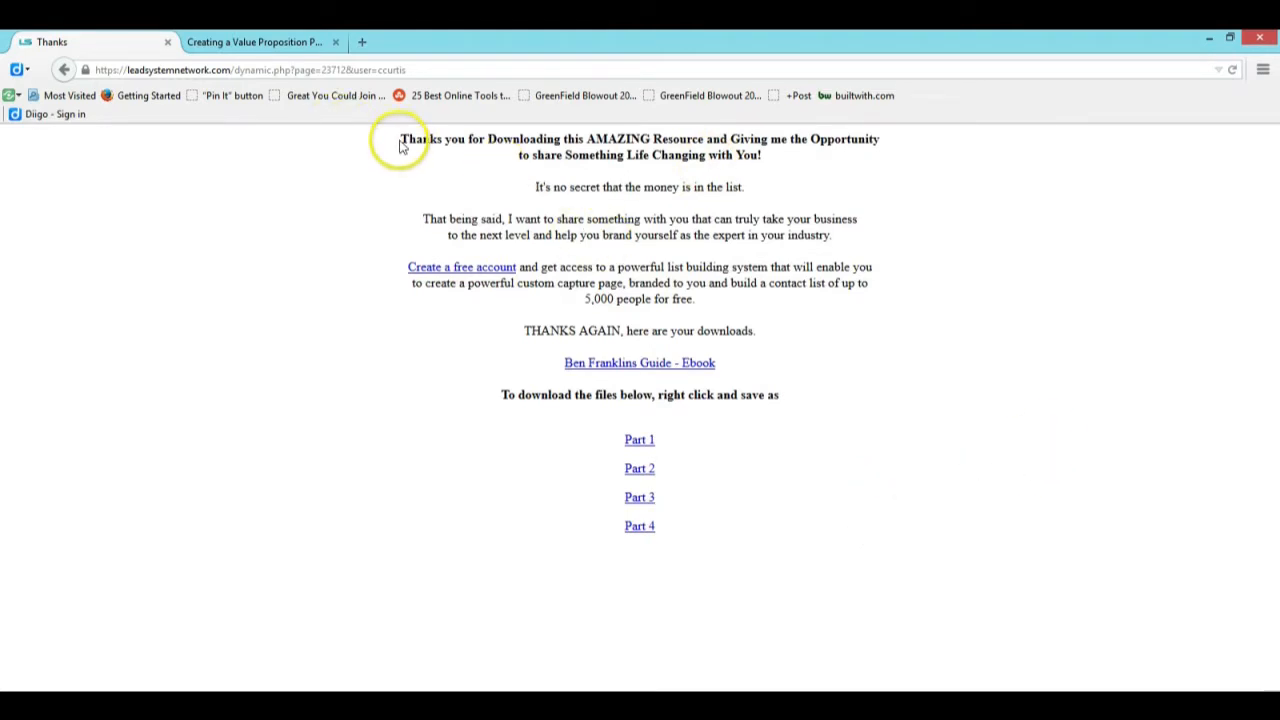
pyautogui.click(63, 71)
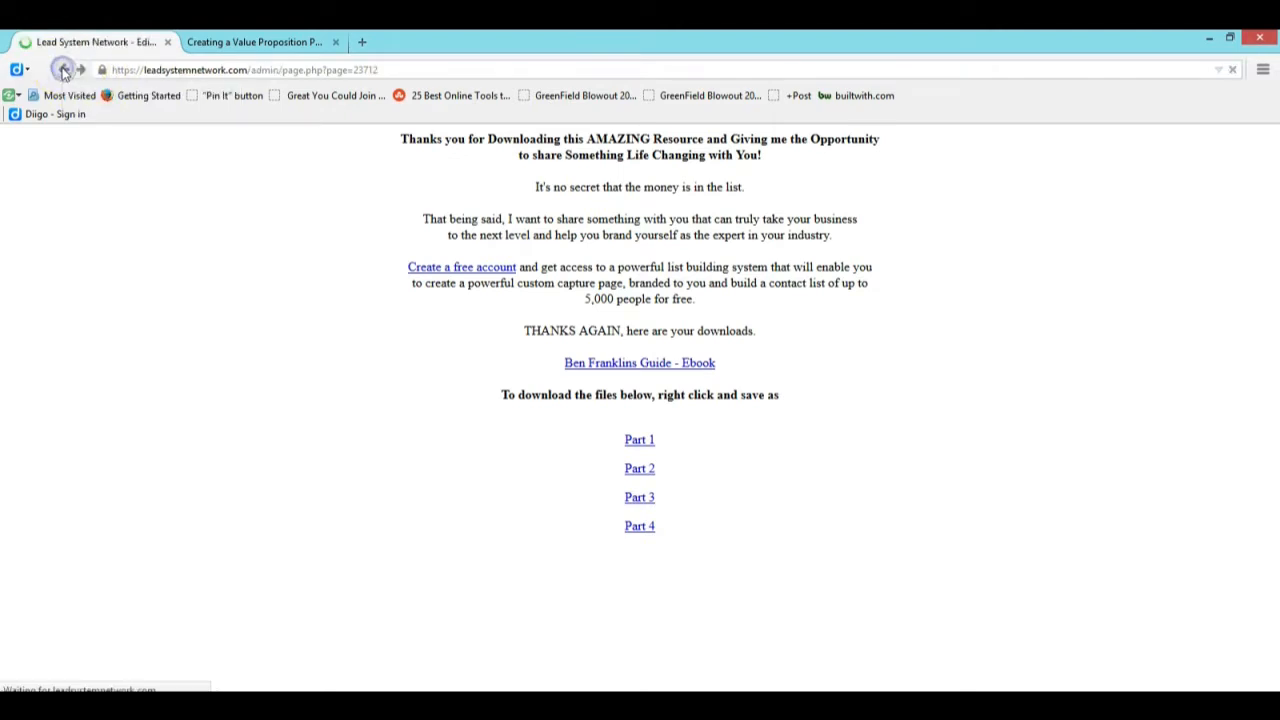
# Add blank space above the two-line thank-you heading and set the heading's font size to 14pt
pyautogui.click(440, 514)
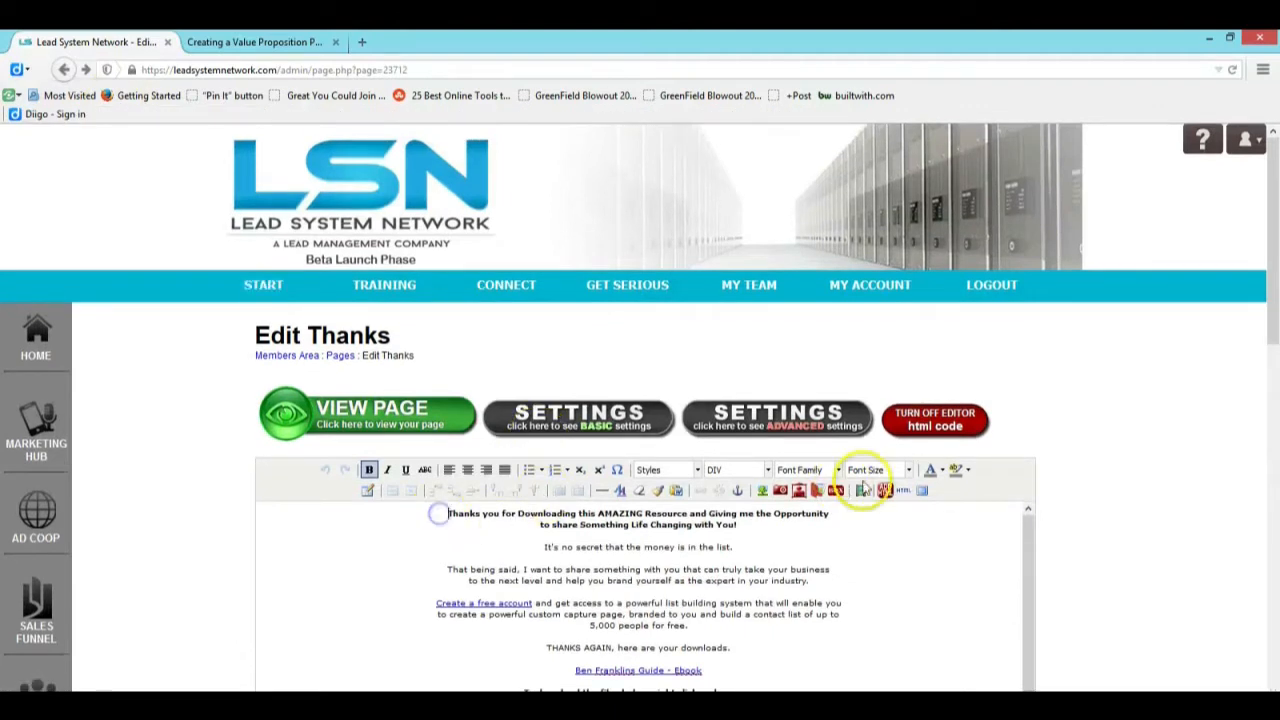
pyautogui.press('Return')
pyautogui.press('Return')
pyautogui.click(734, 547)
pyautogui.moveTo(734, 547); pyautogui.dragTo(428, 534)
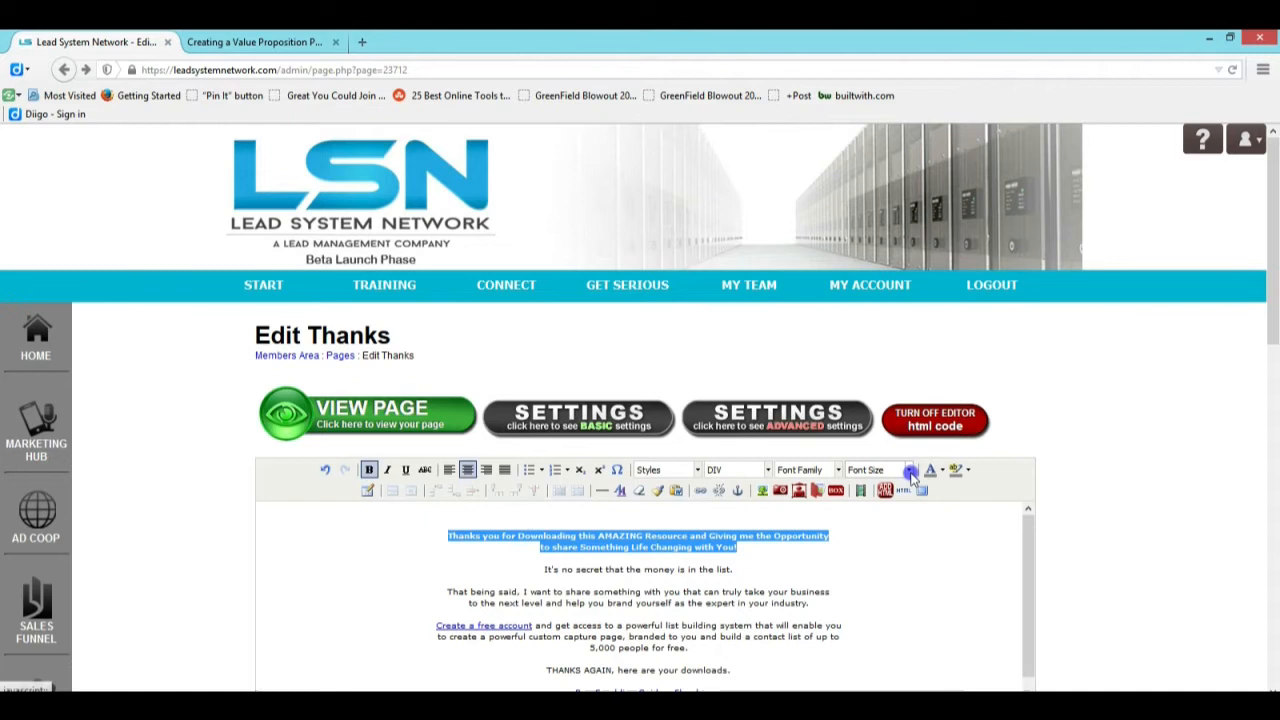
pyautogui.click(909, 470)
pyautogui.scroll(-5, 900, 540)
pyautogui.scroll(3, 897, 555)
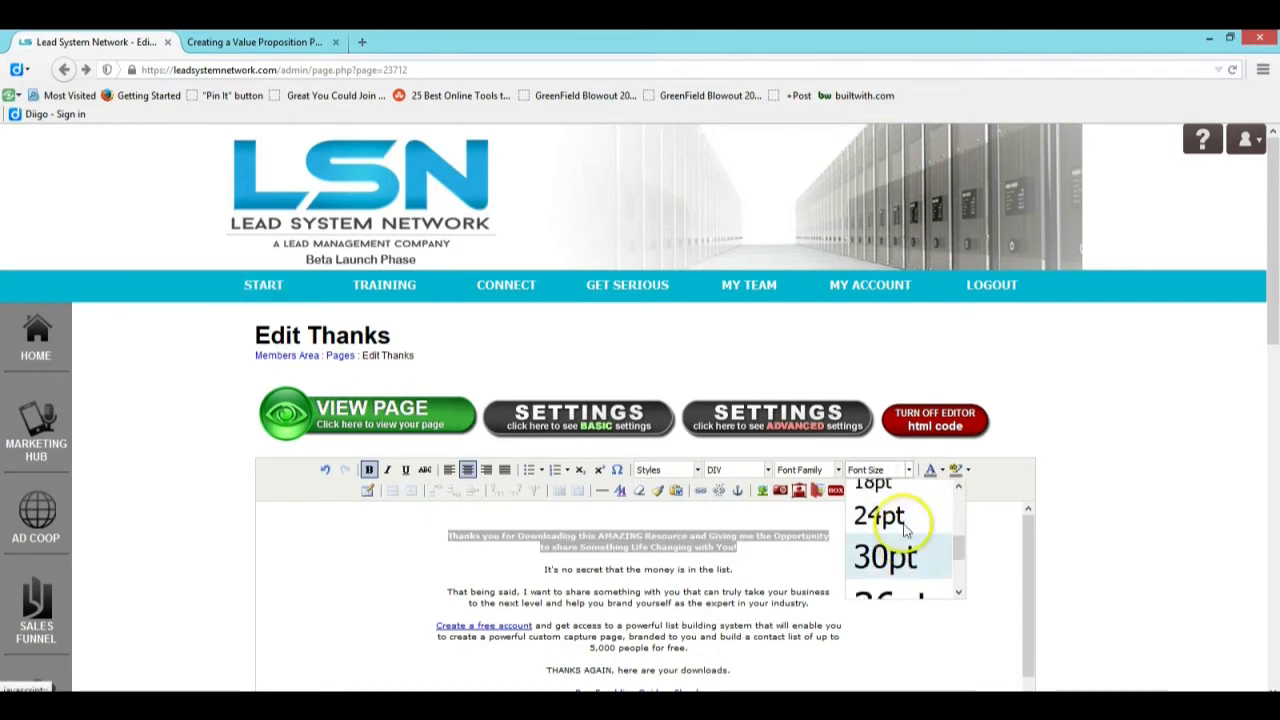
pyautogui.click(869, 532)
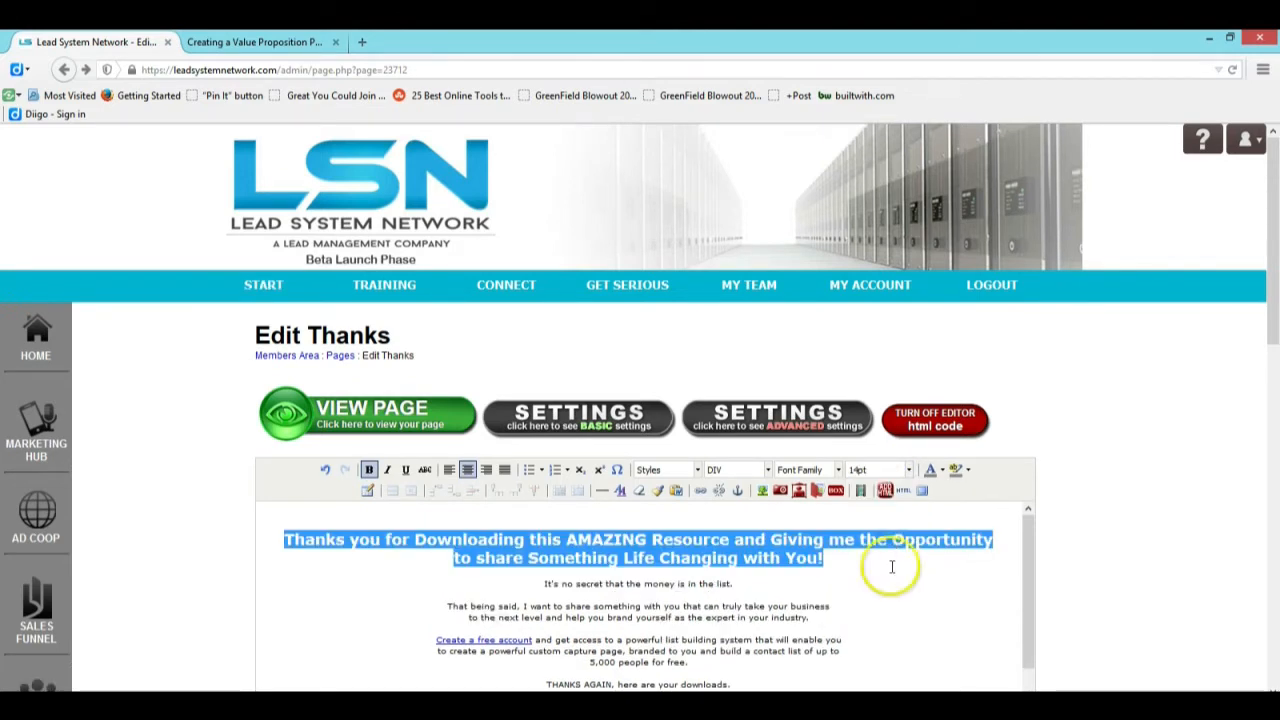
pyautogui.click(892, 588)
# Save the heading changes, view the Thanks page again and go back to its editor
pyautogui.scroll(-3, 1046, 557)
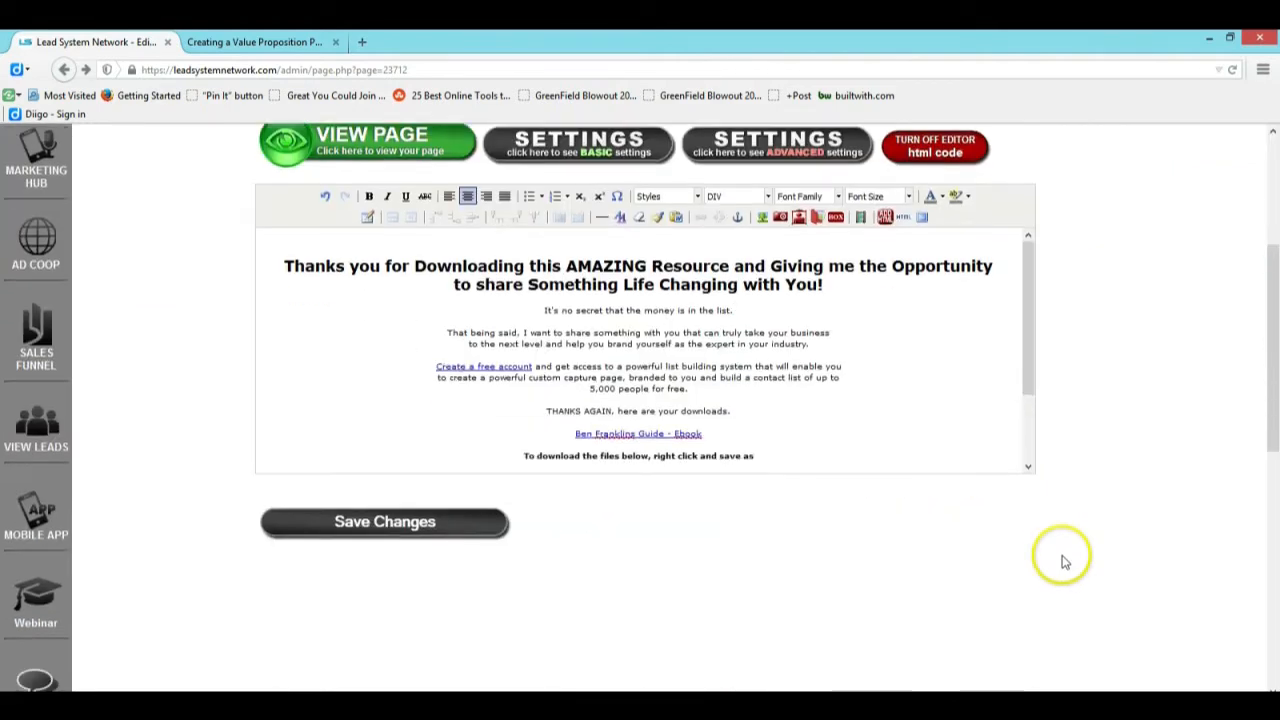
pyautogui.click(400, 444)
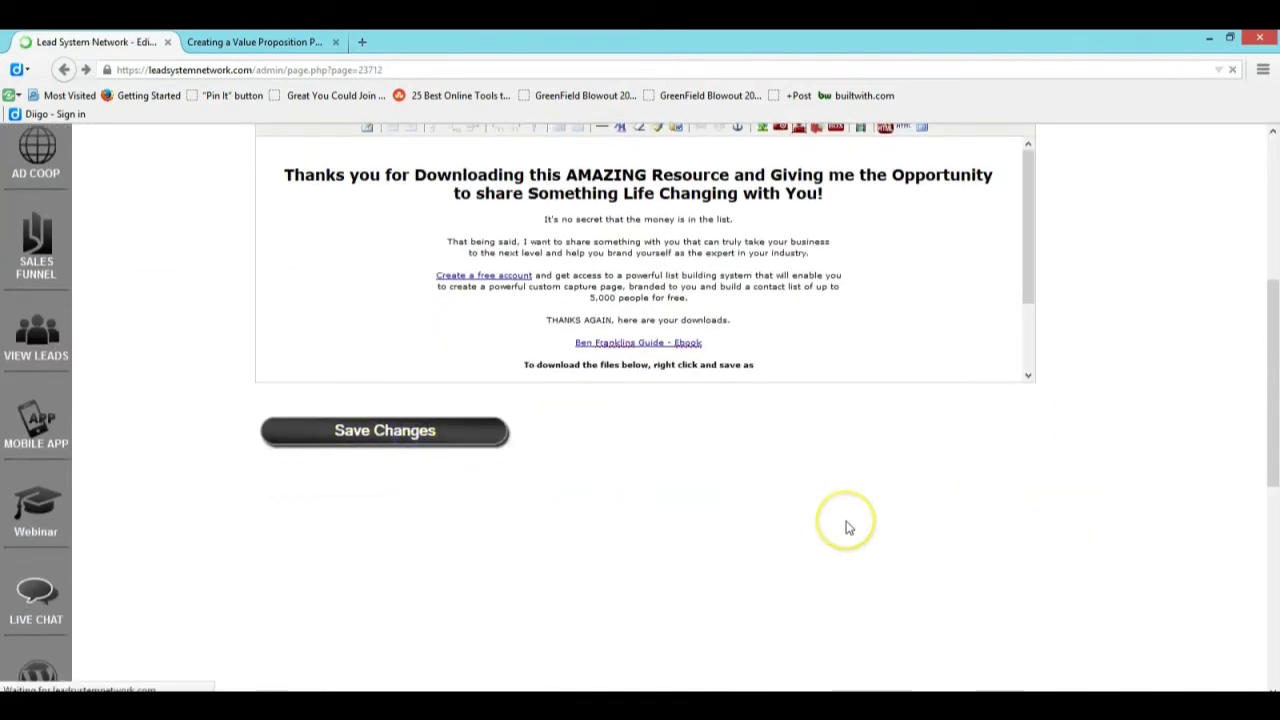
pyautogui.click(418, 422)
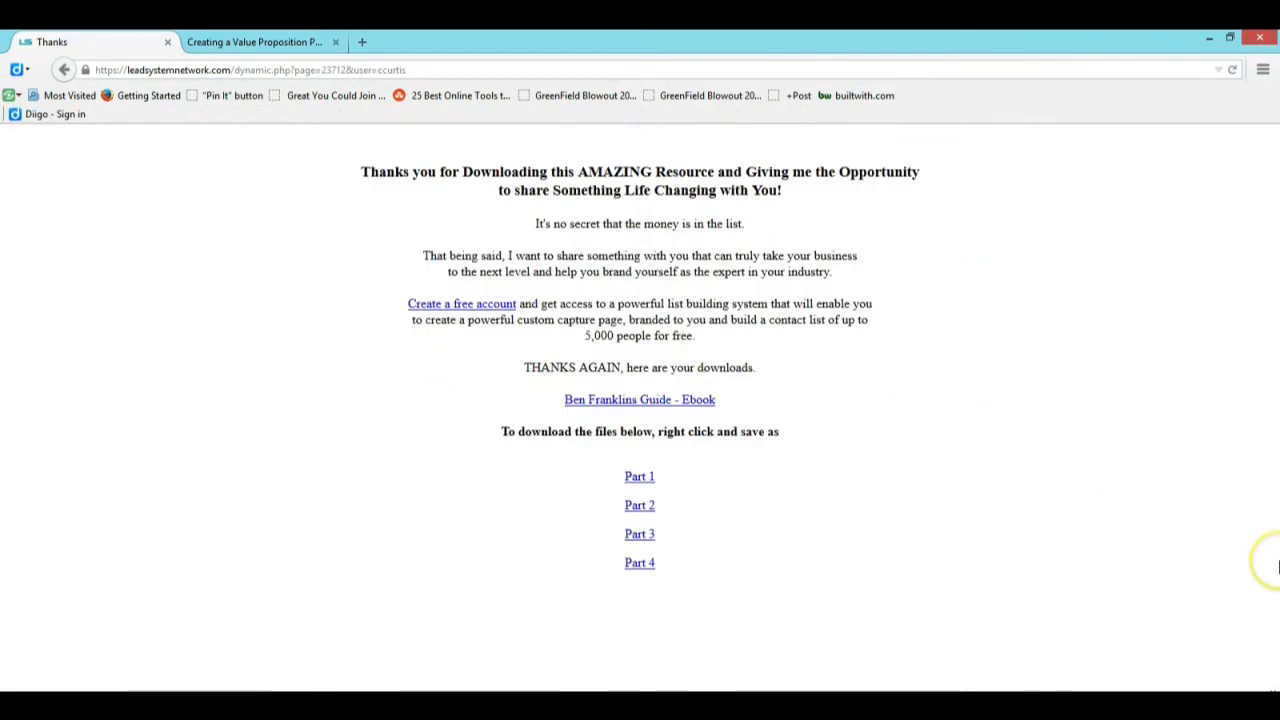
pyautogui.click(63, 70)
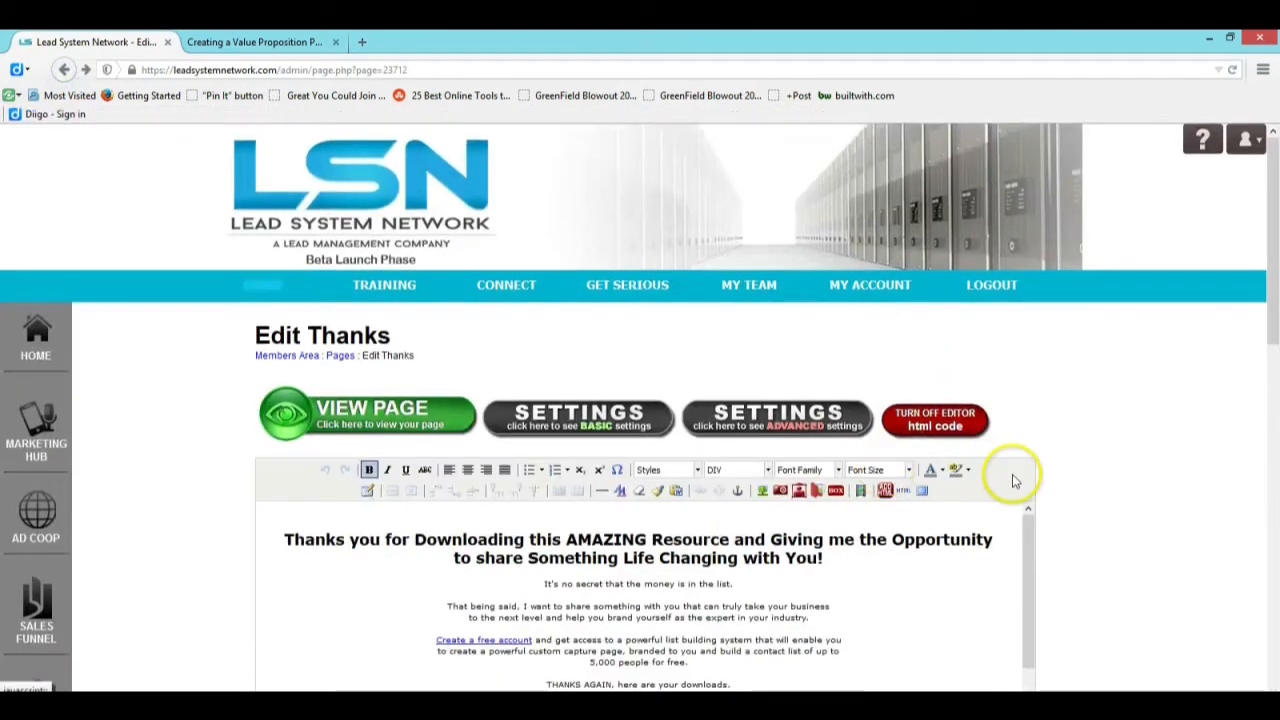
# Add a blank line below "THANKS AGAIN, here are your downloads."
pyautogui.scroll(-2, 1017, 475)
pyautogui.click(740, 502)
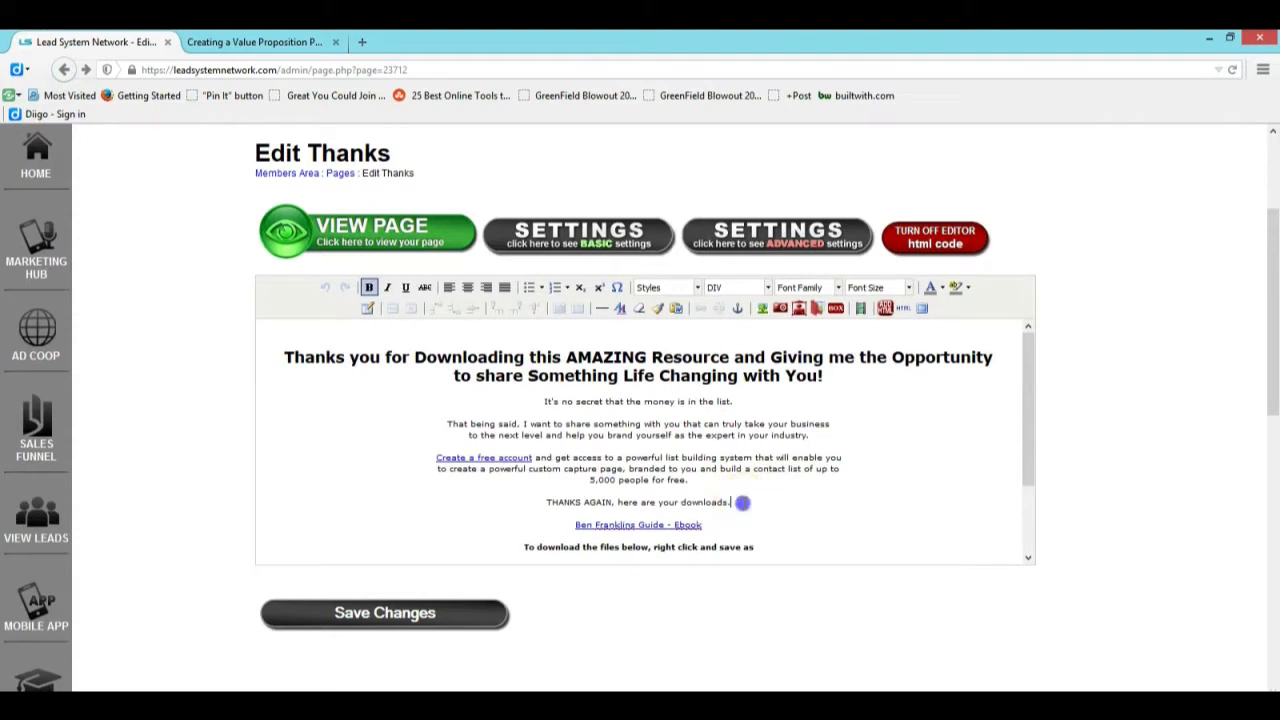
pyautogui.press('Return')
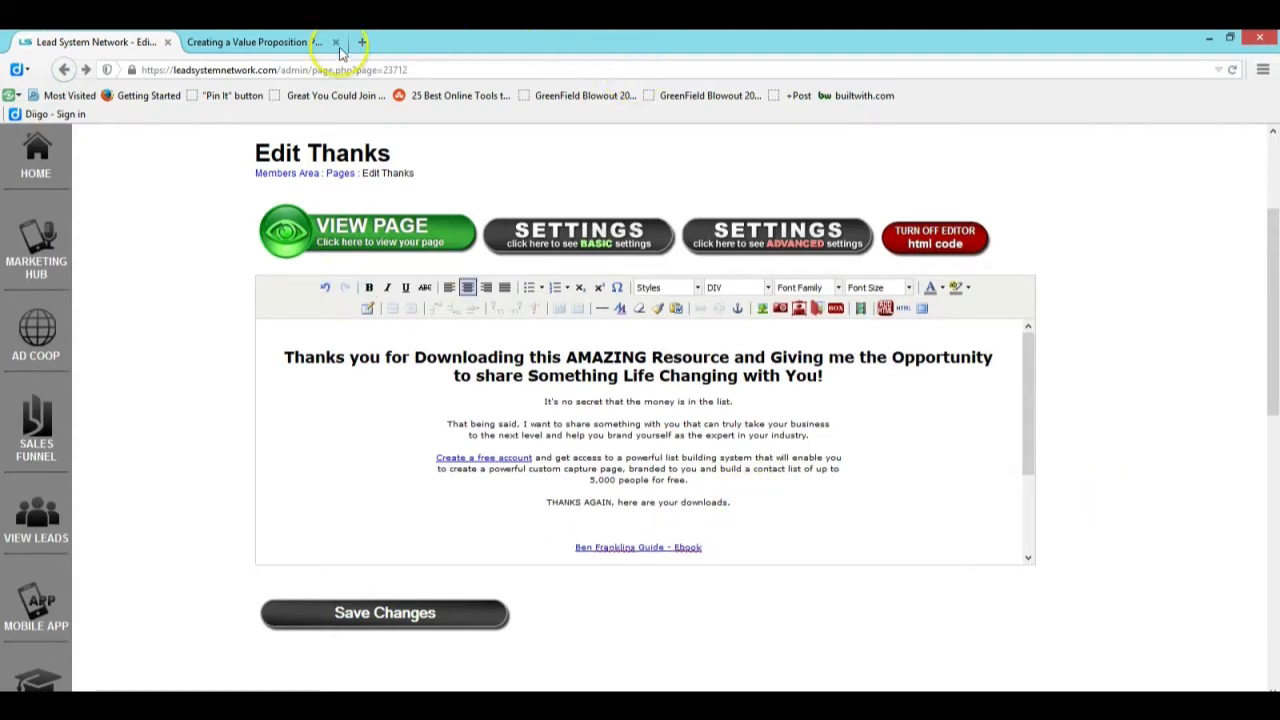
# Copy the image address of the headphones and book graphic under Graphics on the Creating a Value Proposition page
pyautogui.click(292, 42)
pyautogui.scroll(3, 490, 382)
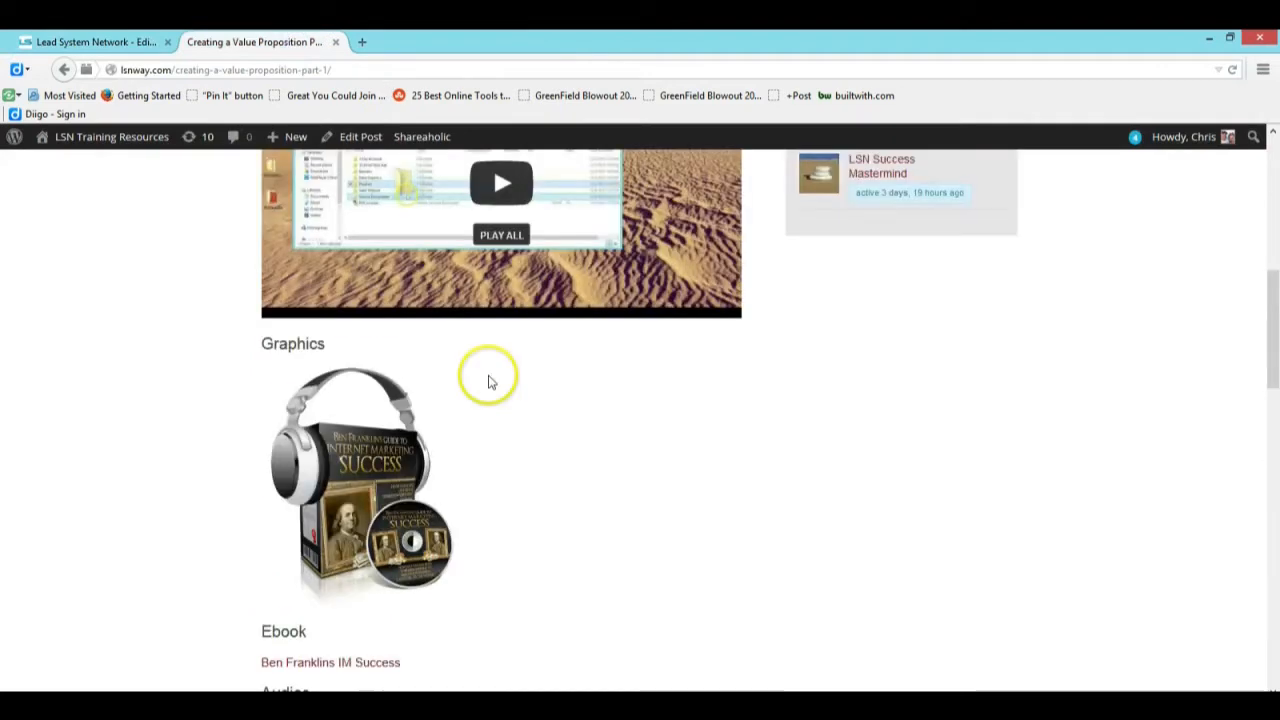
pyautogui.rightClick(369, 511)
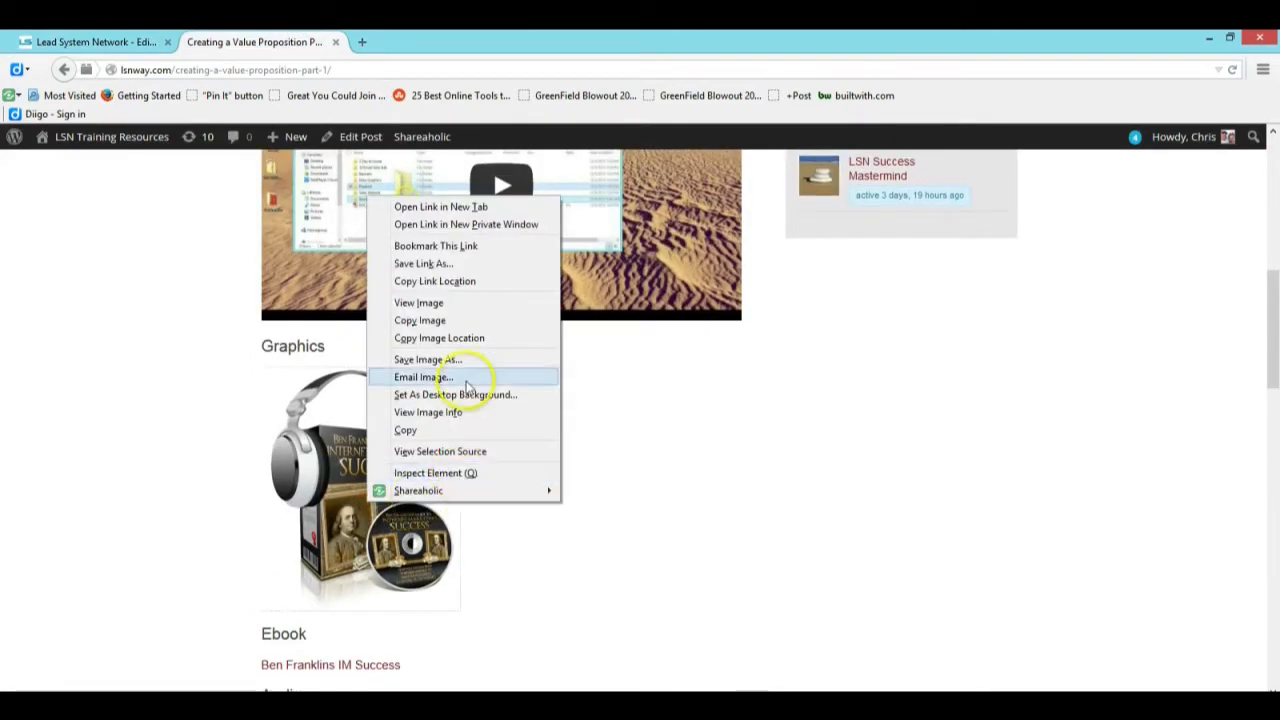
pyautogui.click(474, 338)
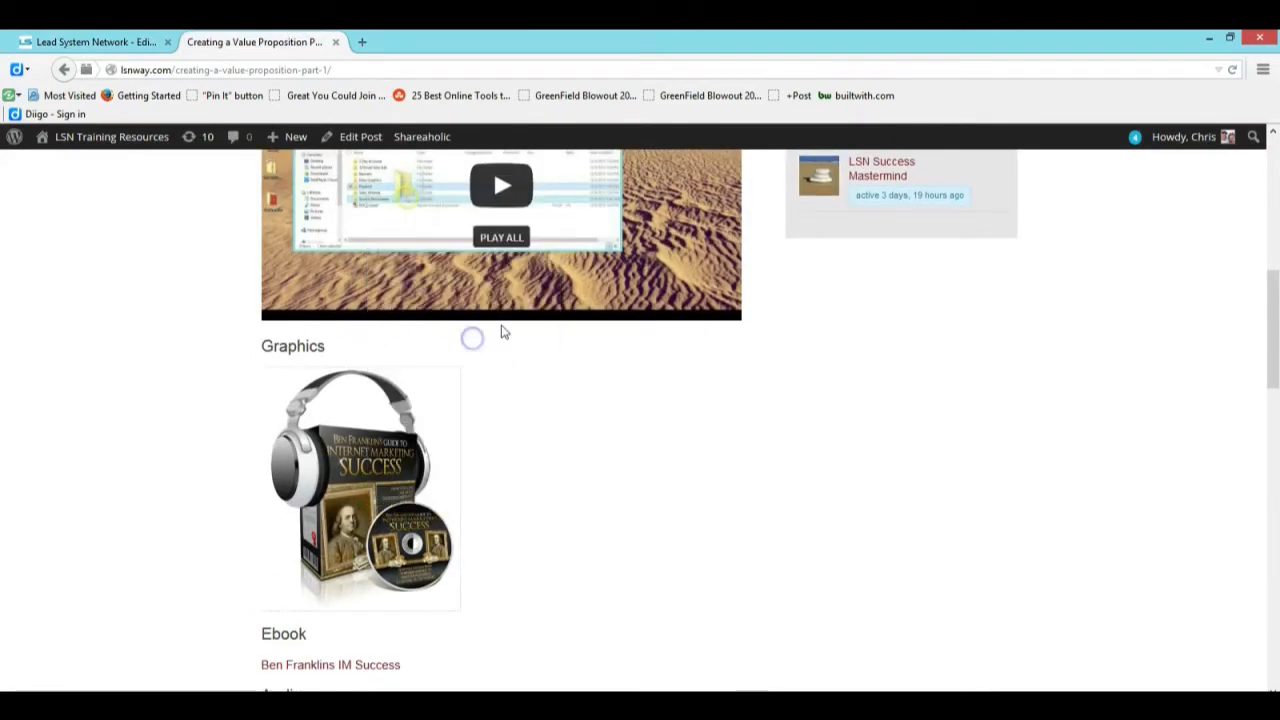
# Back in the page editor, insert the image from the copied report-500-248x300.png address above the ebook link, without an image description
pyautogui.click(95, 42)
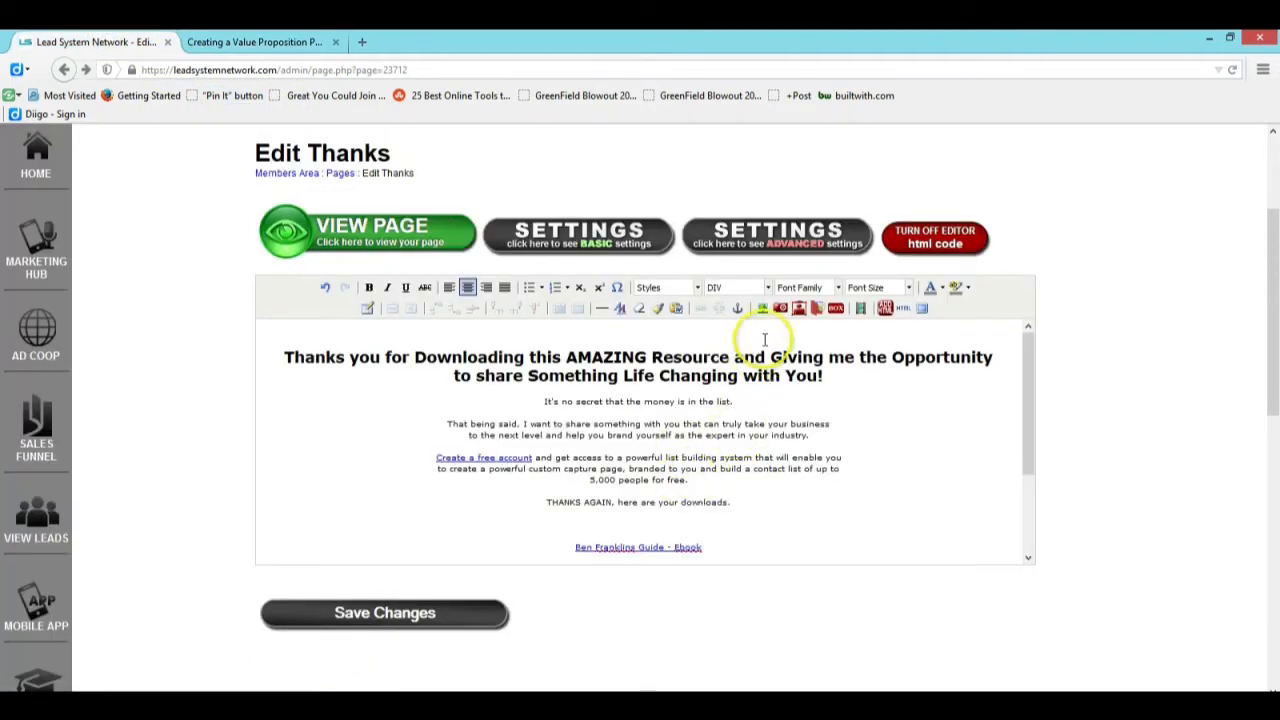
pyautogui.click(760, 310)
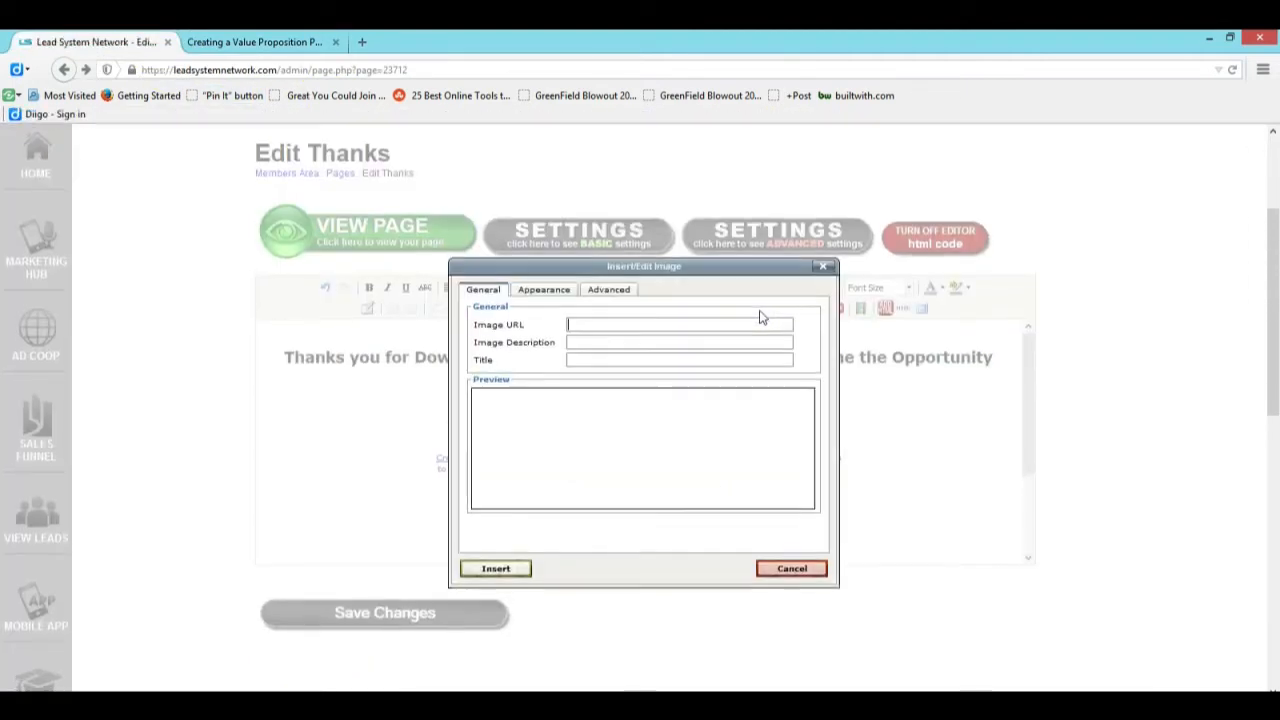
pyautogui.rightClick(622, 323)
pyautogui.click(664, 388)
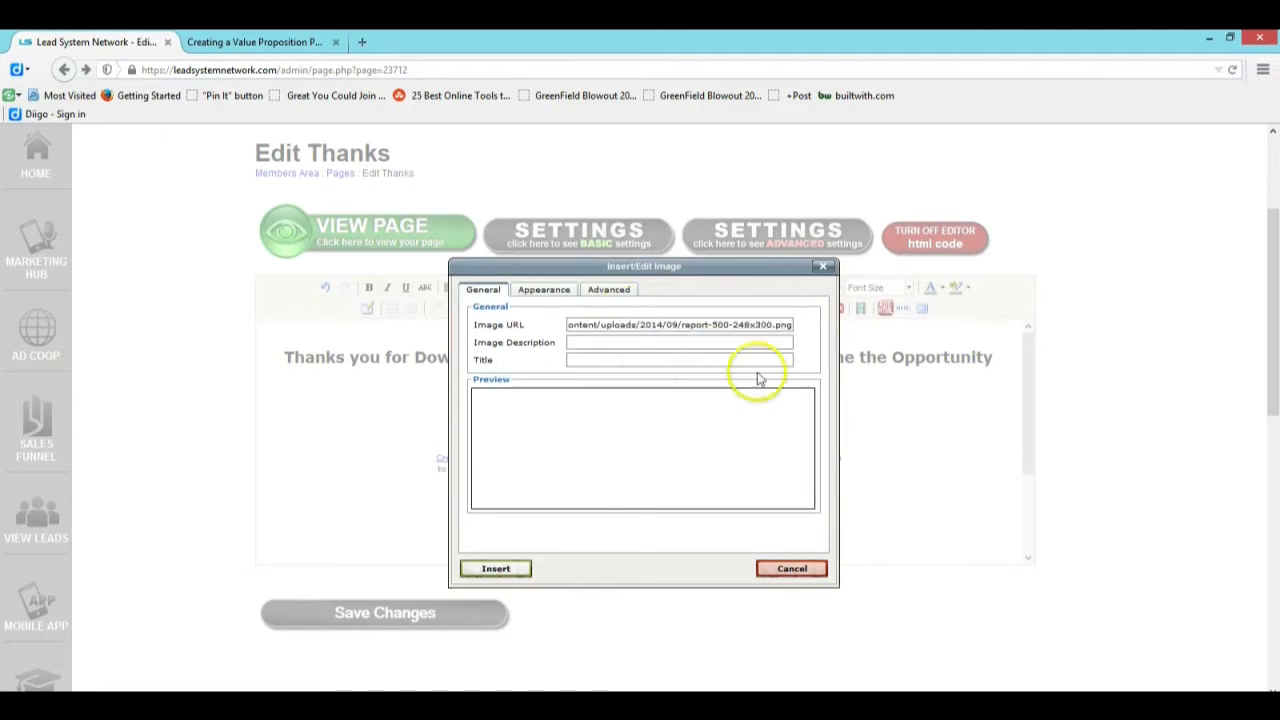
pyautogui.click(675, 485)
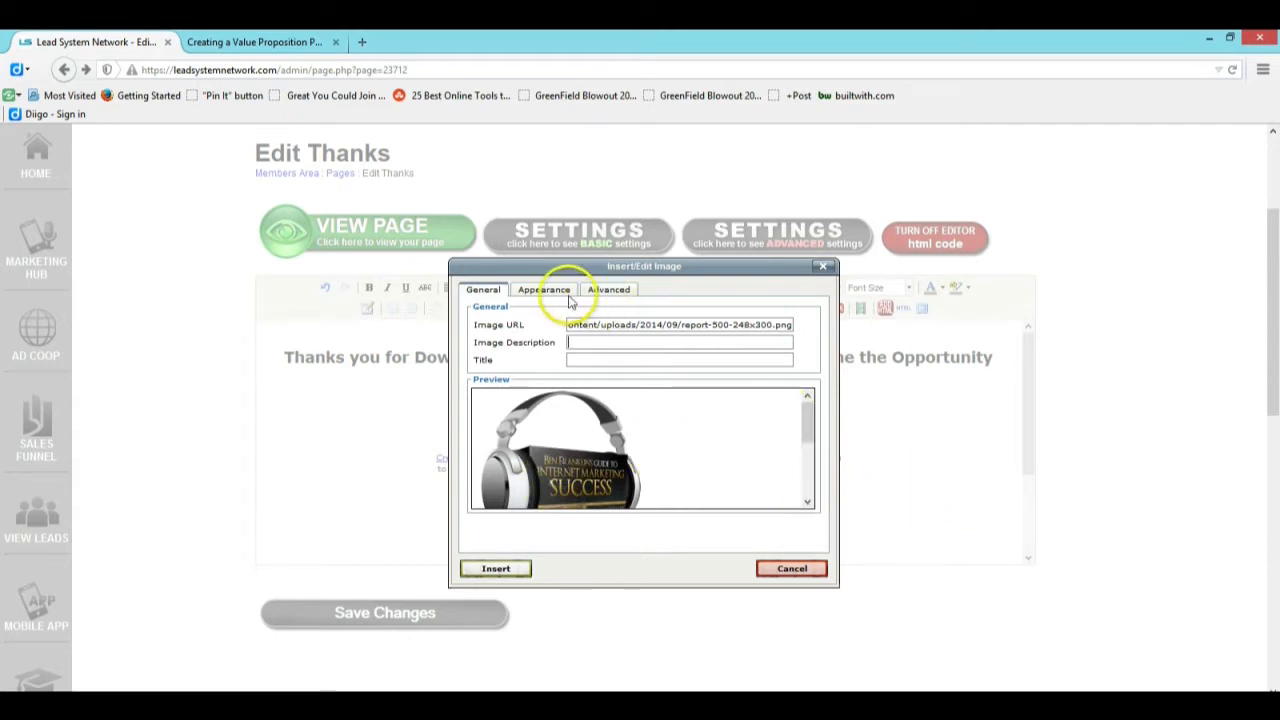
pyautogui.click(495, 568)
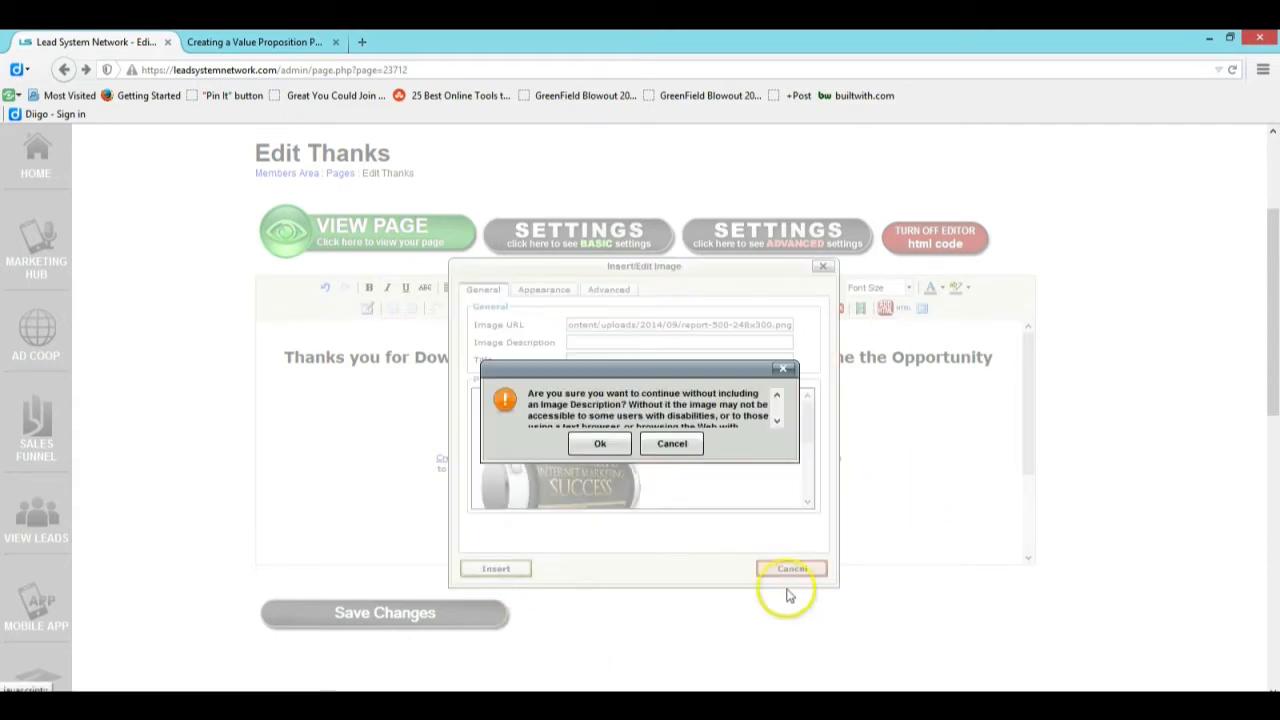
pyautogui.click(602, 443)
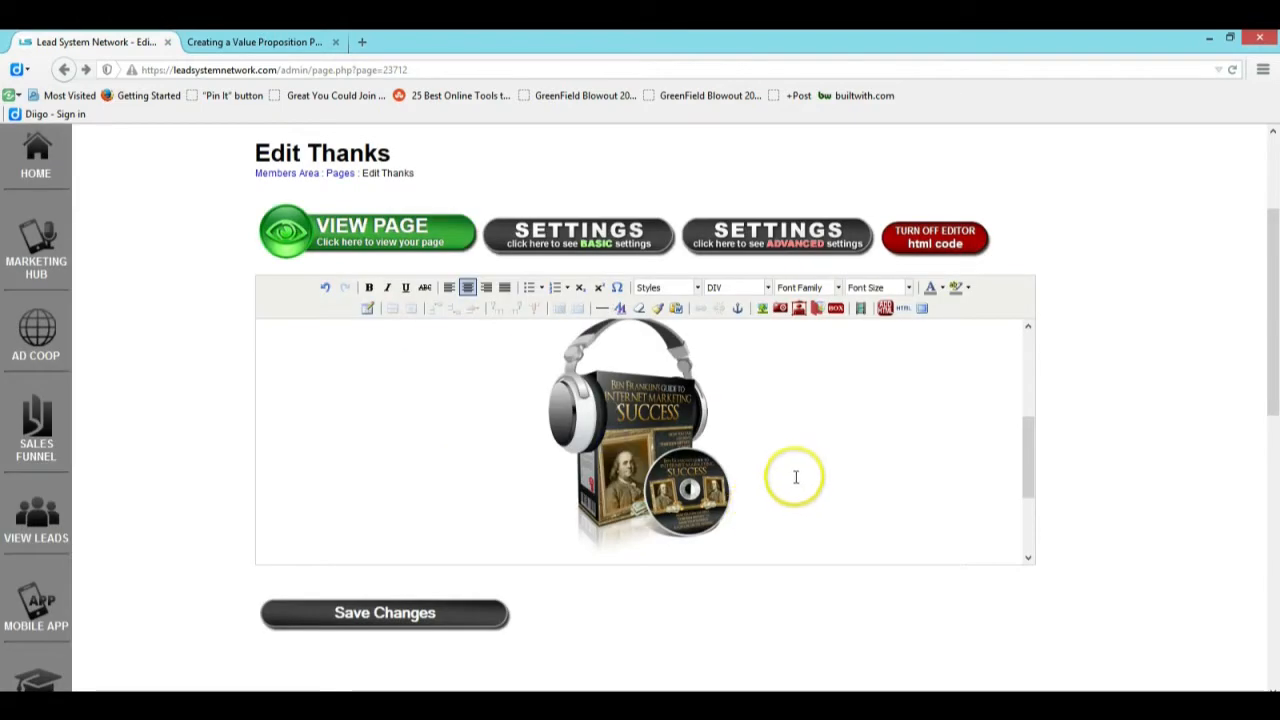
pyautogui.scroll(5, 794, 477)
pyautogui.scroll(-5, 797, 477)
pyautogui.scroll(-3, 797, 477)
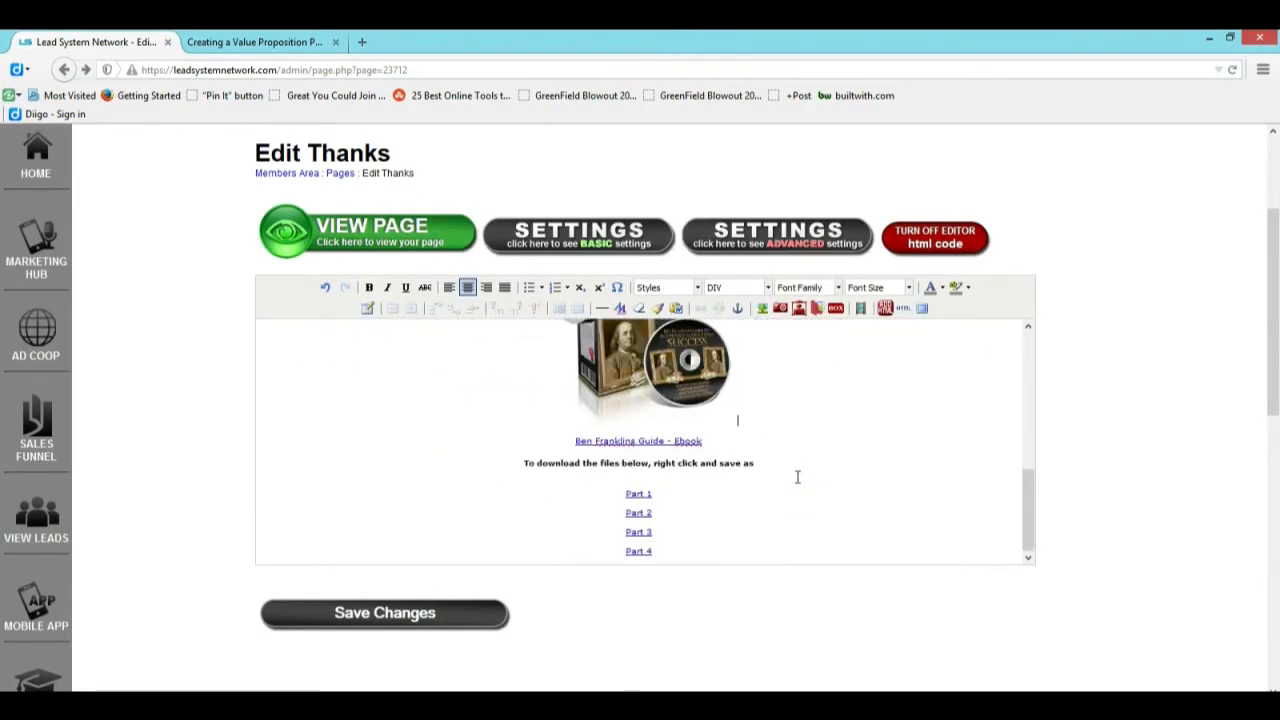
# Save the page with the inserted image, check it on the live Thanks page and go back to the editor
pyautogui.click(424, 612)
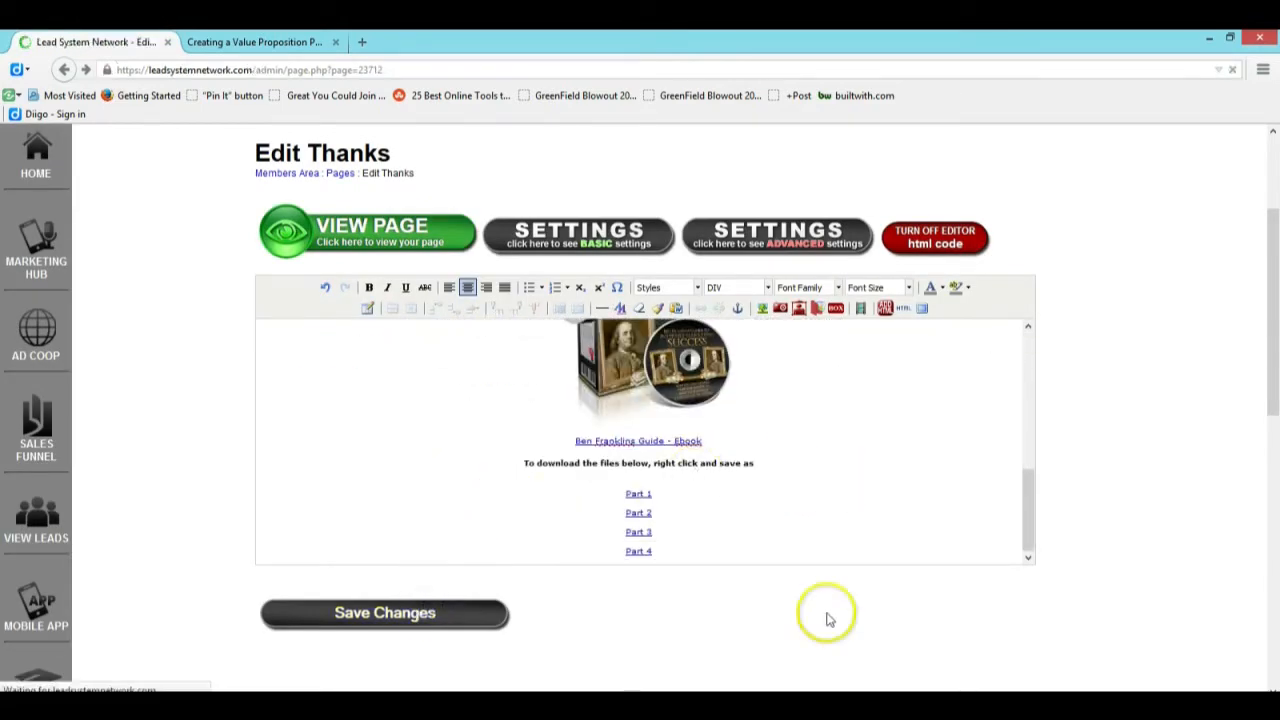
pyautogui.click(358, 410)
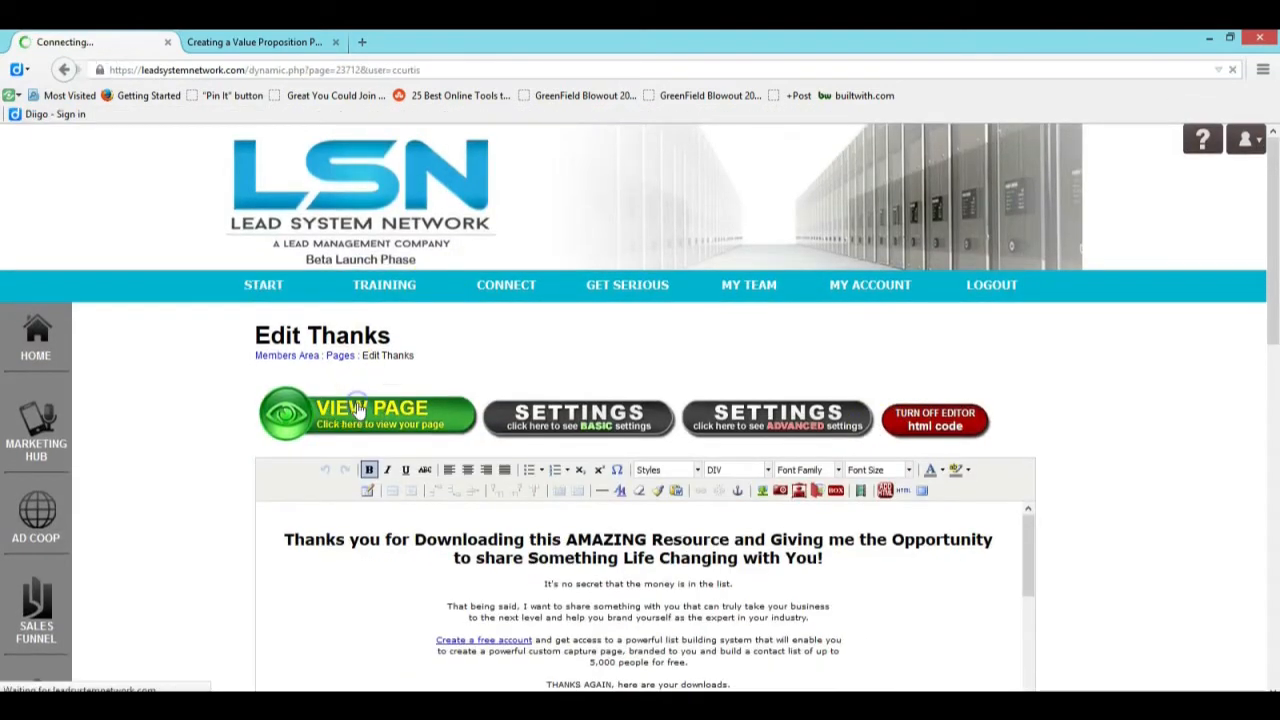
pyautogui.scroll(-3, 913, 549)
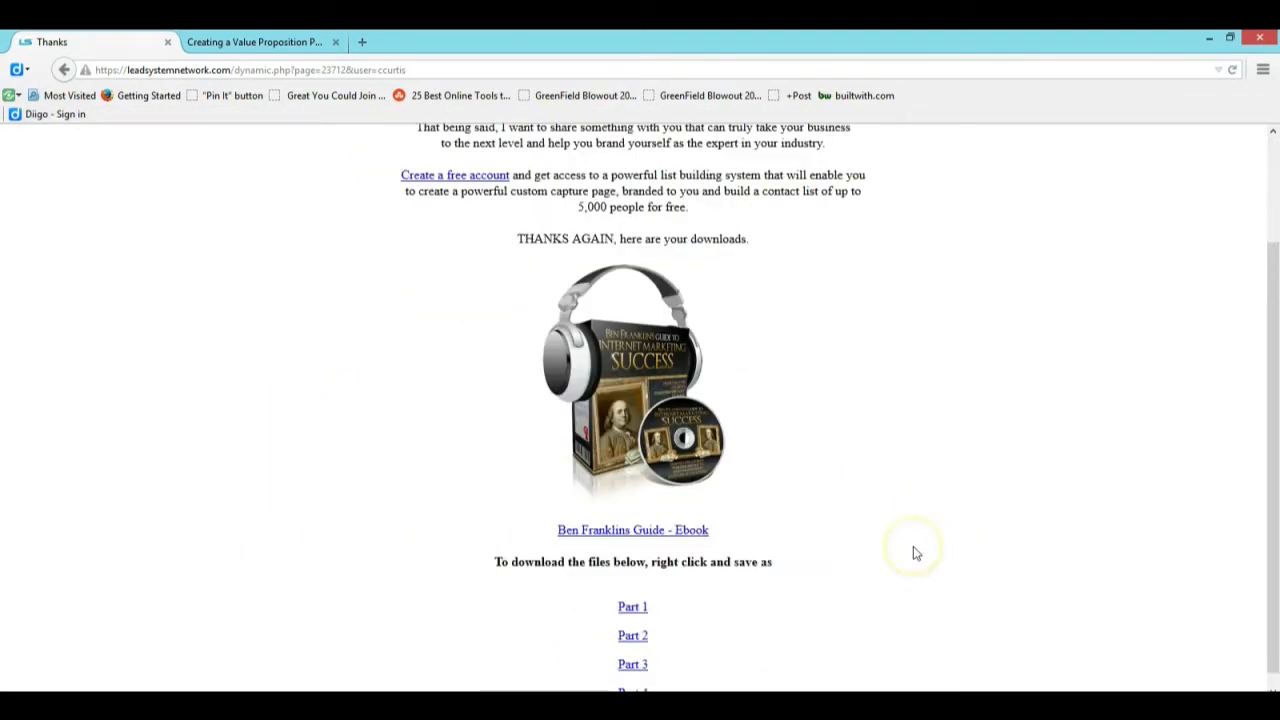
pyautogui.scroll(3, 913, 546)
pyautogui.click(65, 72)
# Below the Part 4 link, add the line "This site does not guarantee income. Your success is defined by your own efforts."
pyautogui.scroll(-5, 815, 370)
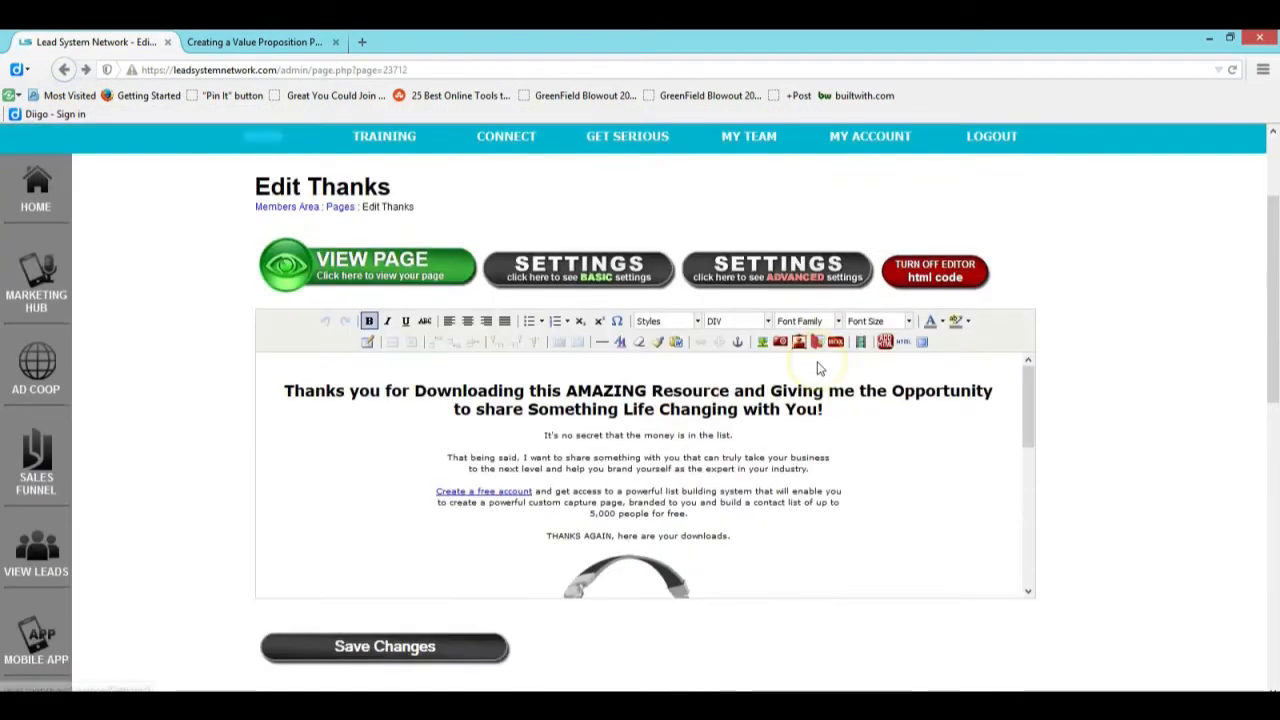
pyautogui.scroll(-5, 802, 396)
pyautogui.click(676, 460)
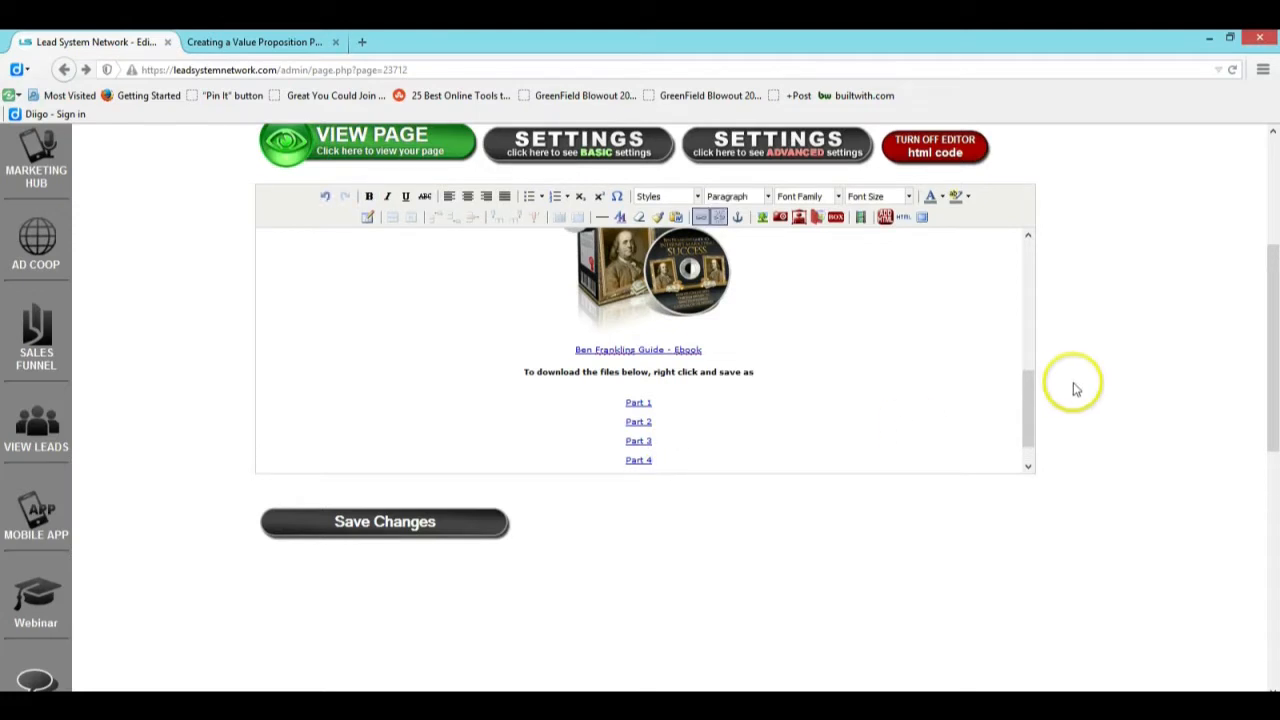
pyautogui.press('Return')
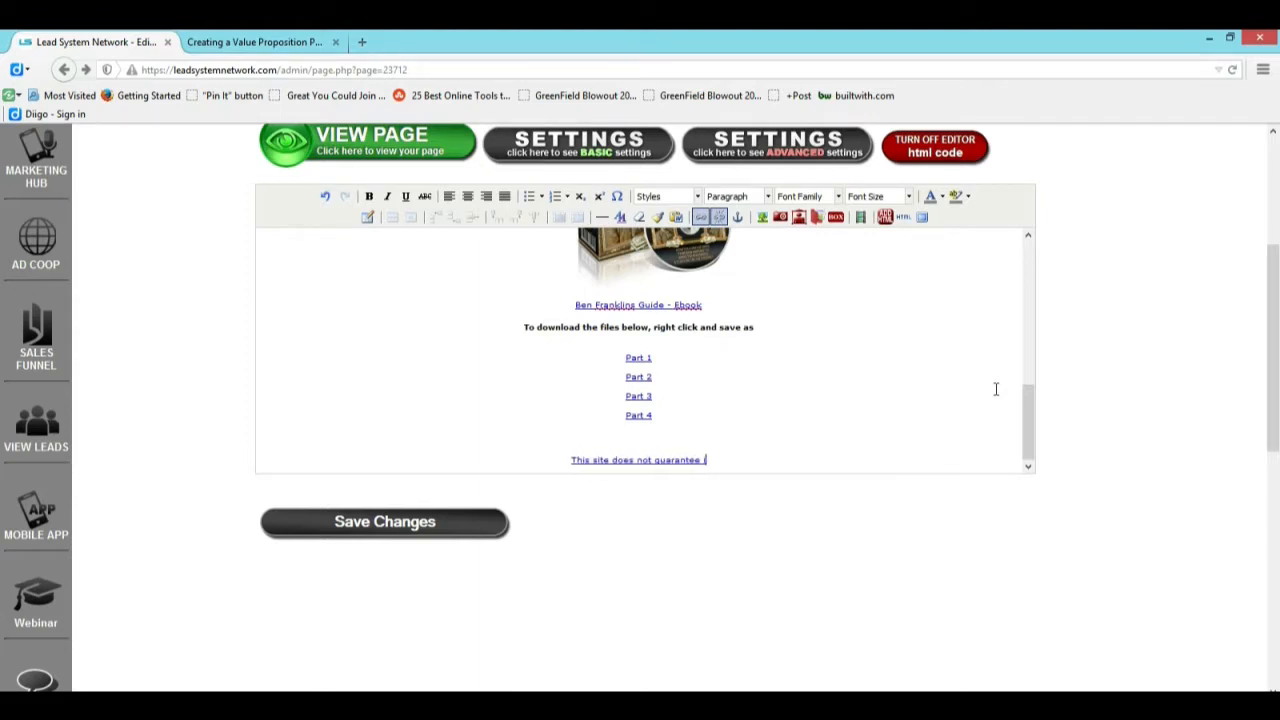
pyautogui.write('. Y')
pyautogui.write('suc')
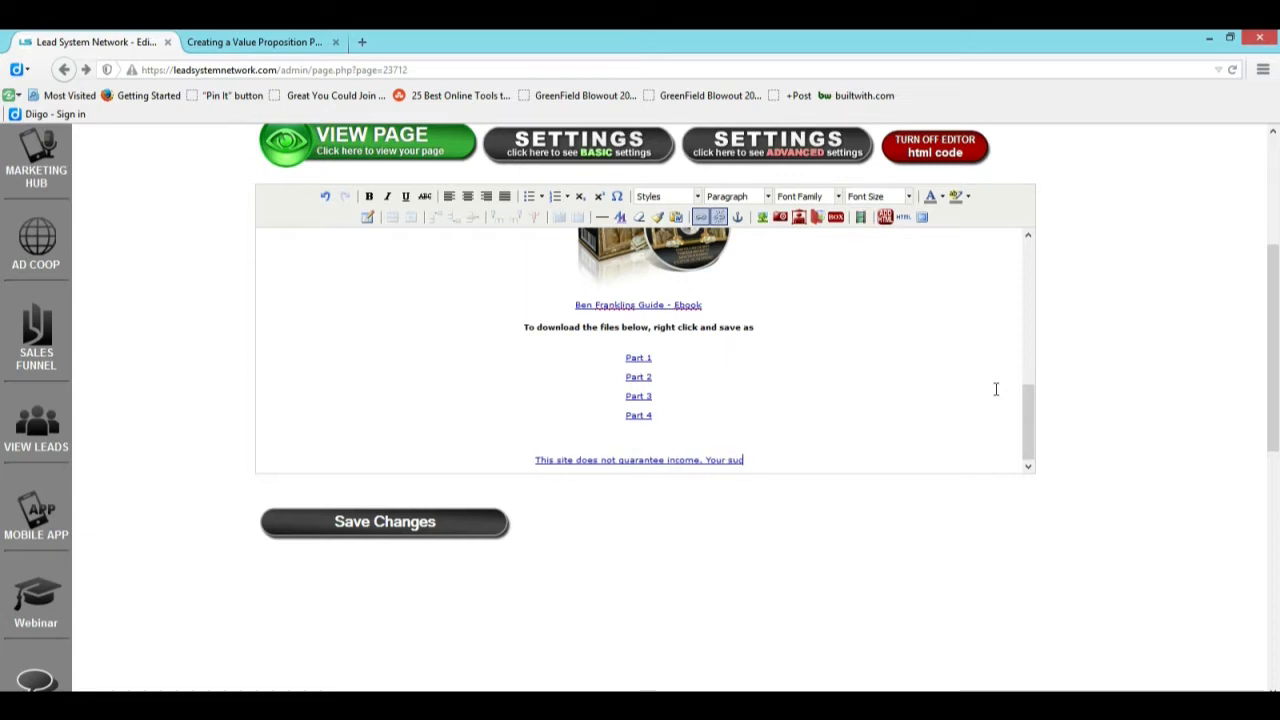
pyautogui.write('cess is d')
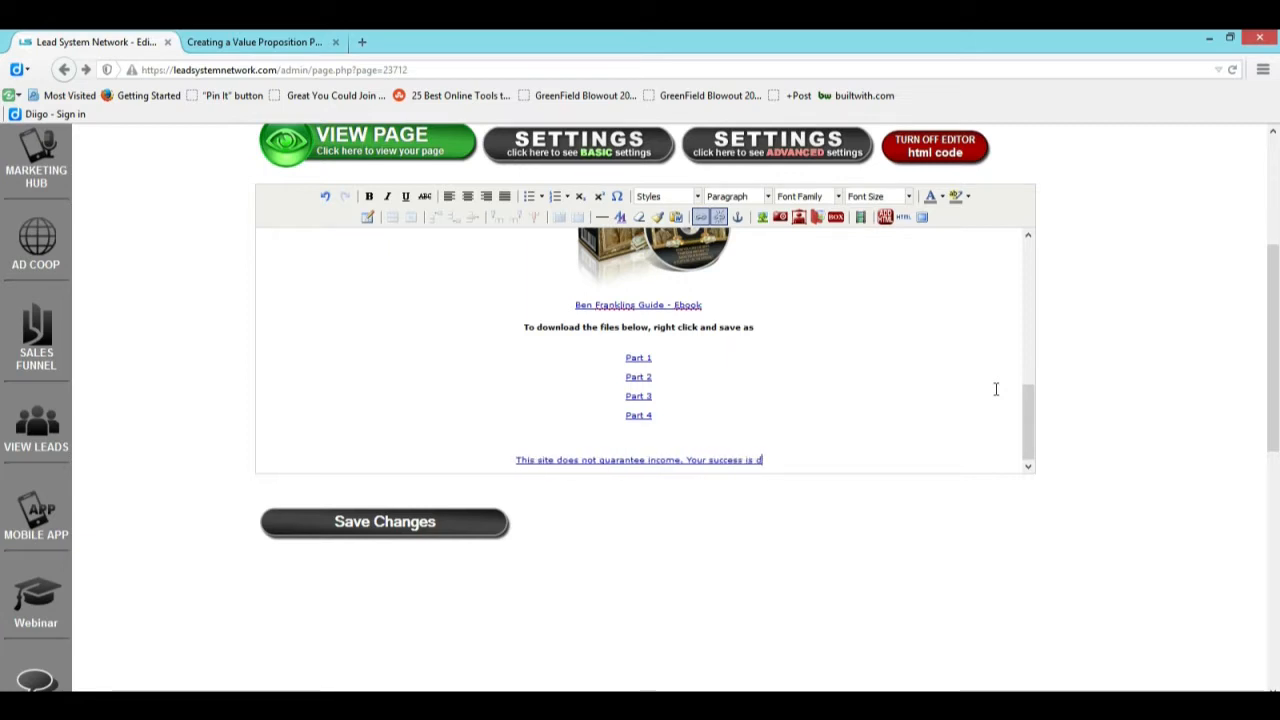
pyautogui.write('ifined by your ')
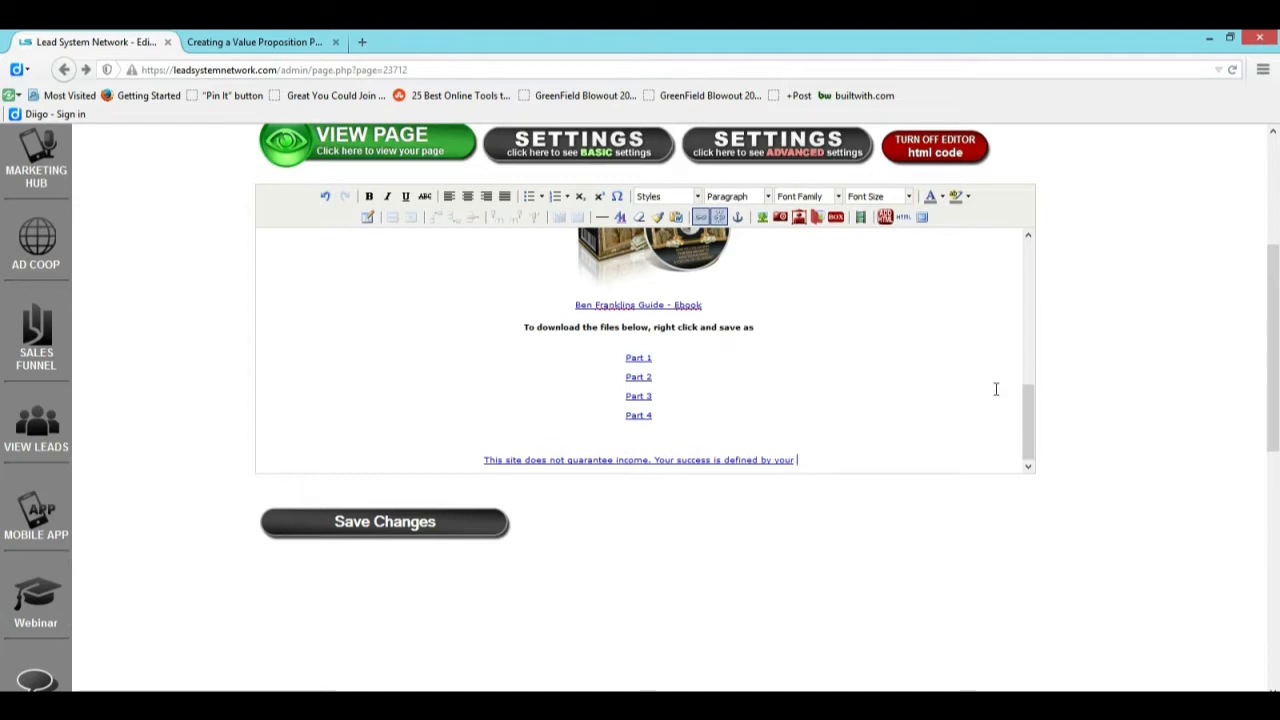
pyautogui.write('own efforts.')
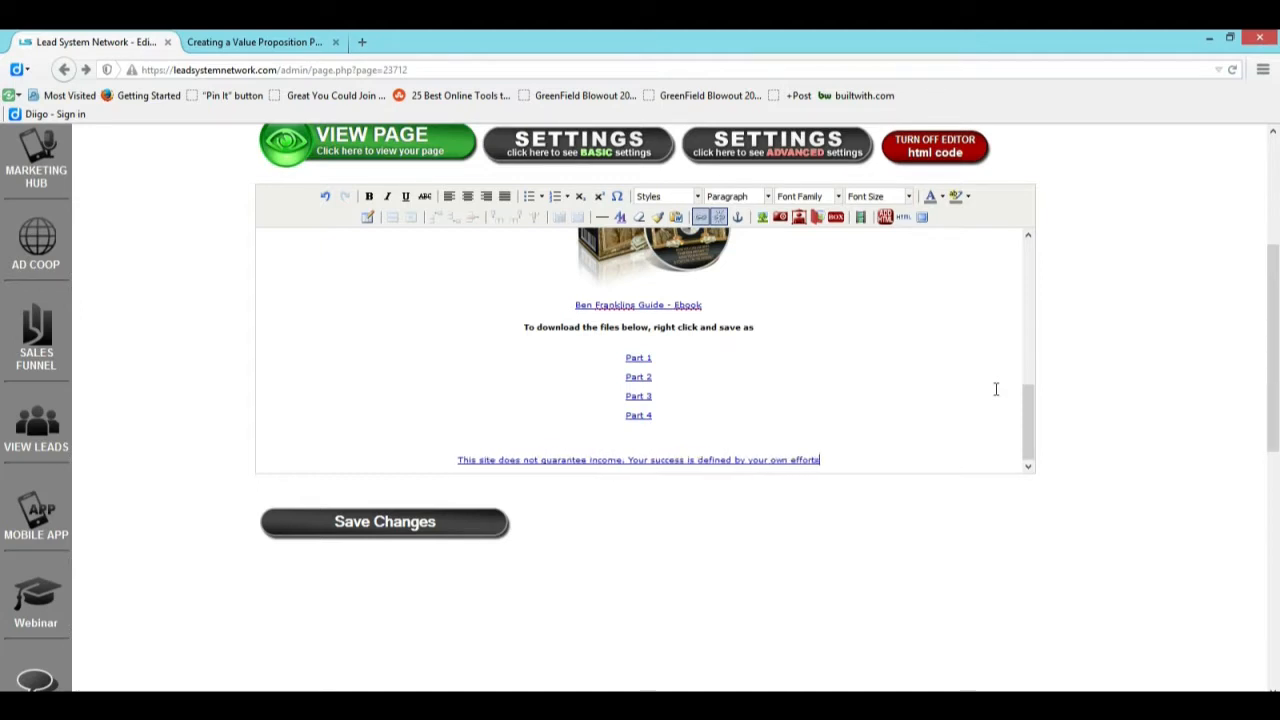
# Remove the link from the income disclaimer line, and save the page with blank lines added below it
pyautogui.moveTo(833, 456); pyautogui.dragTo(449, 463)
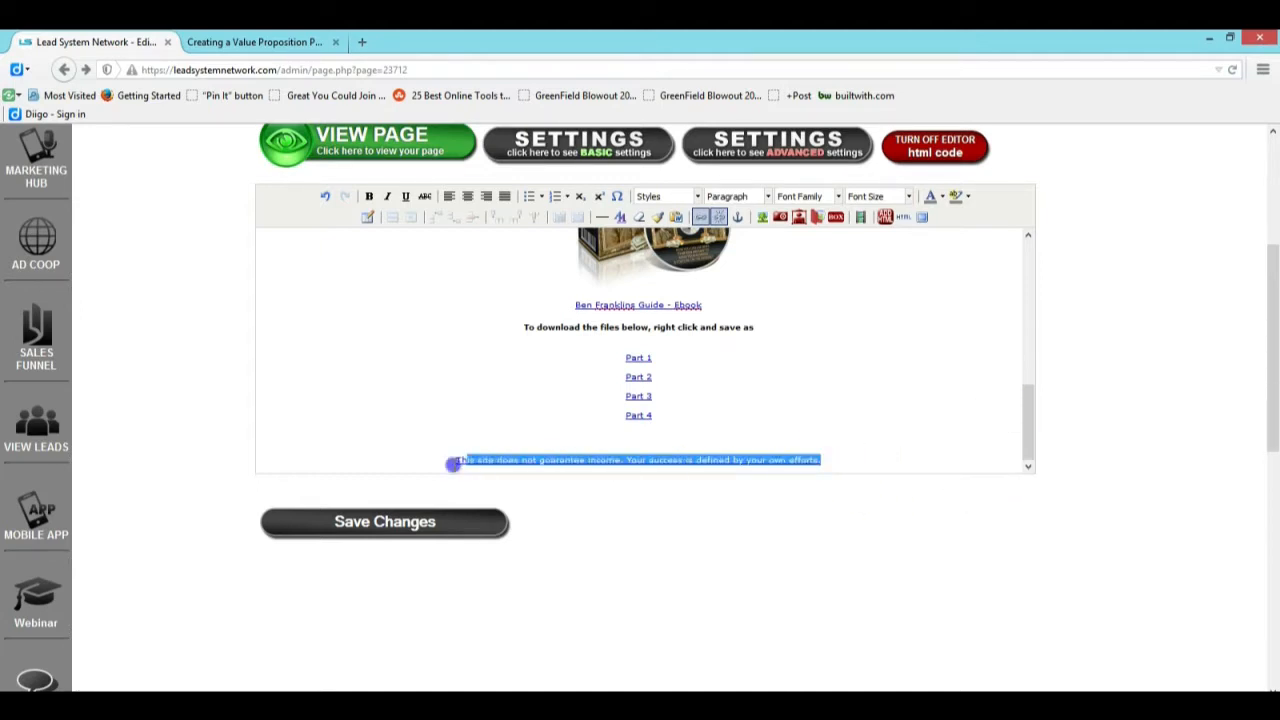
pyautogui.click(719, 216)
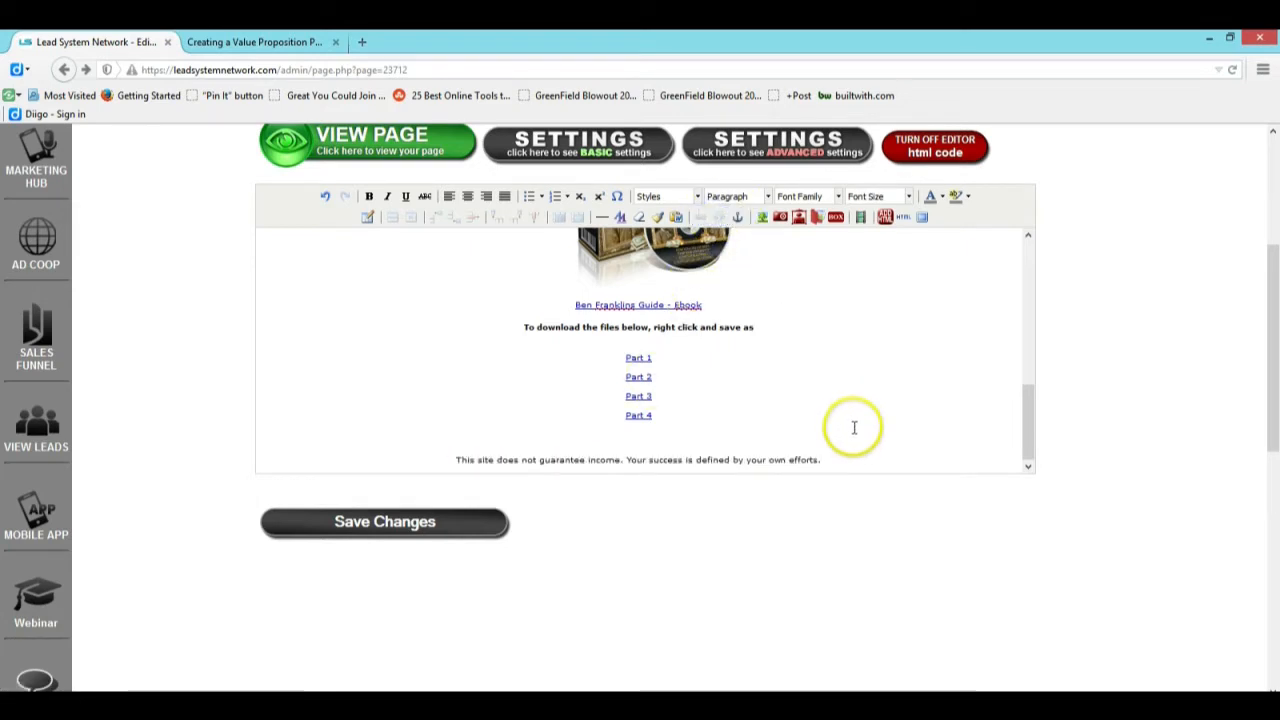
pyautogui.press('Return')
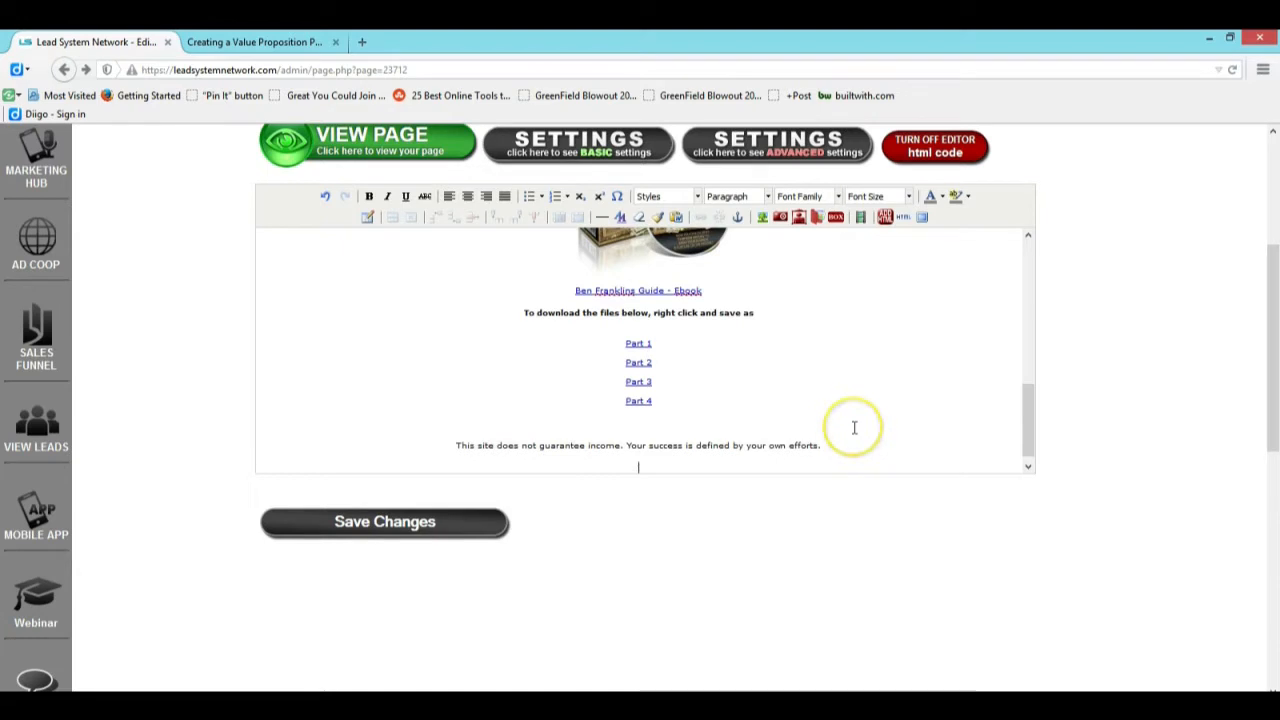
pyautogui.press('Return')
pyautogui.press('Return')
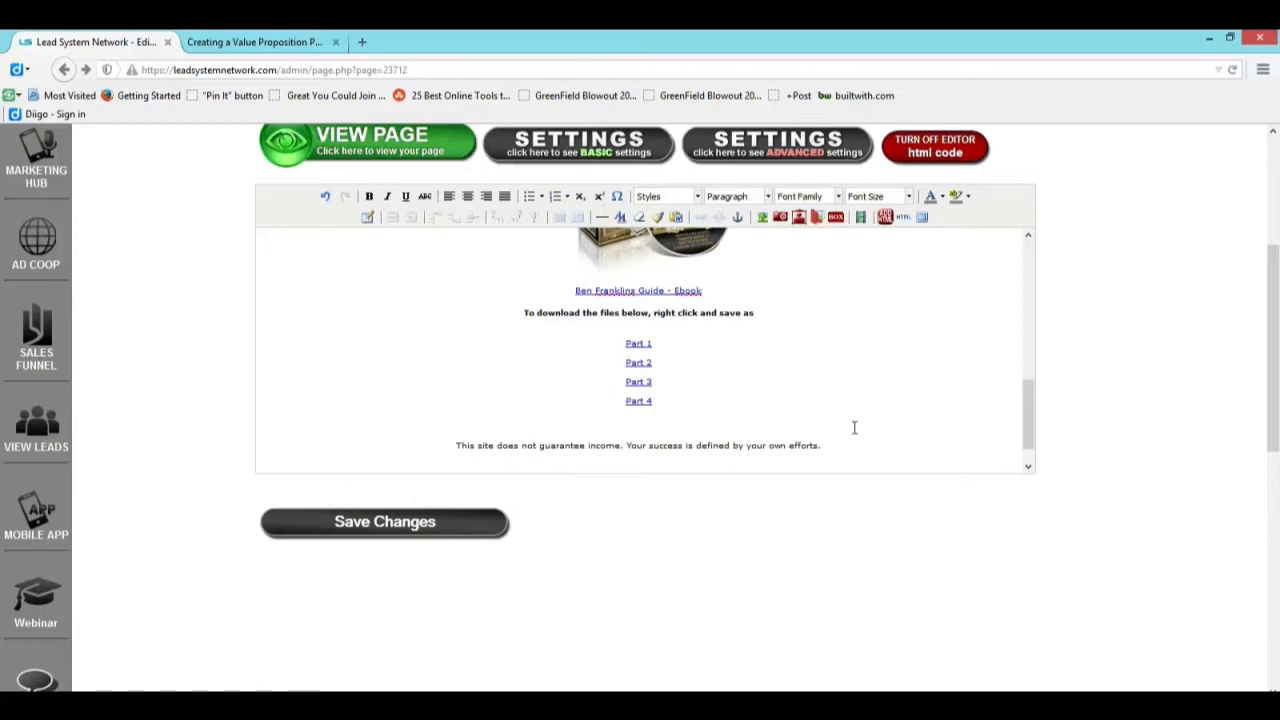
pyautogui.click(420, 536)
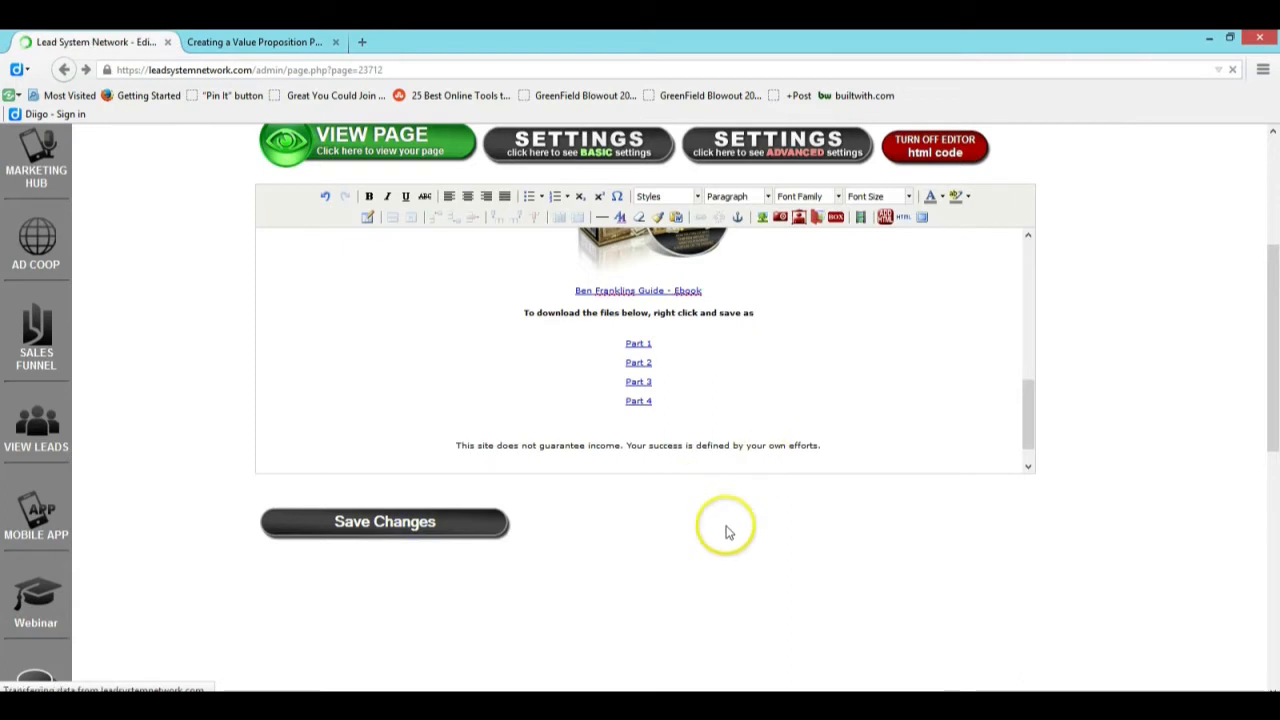